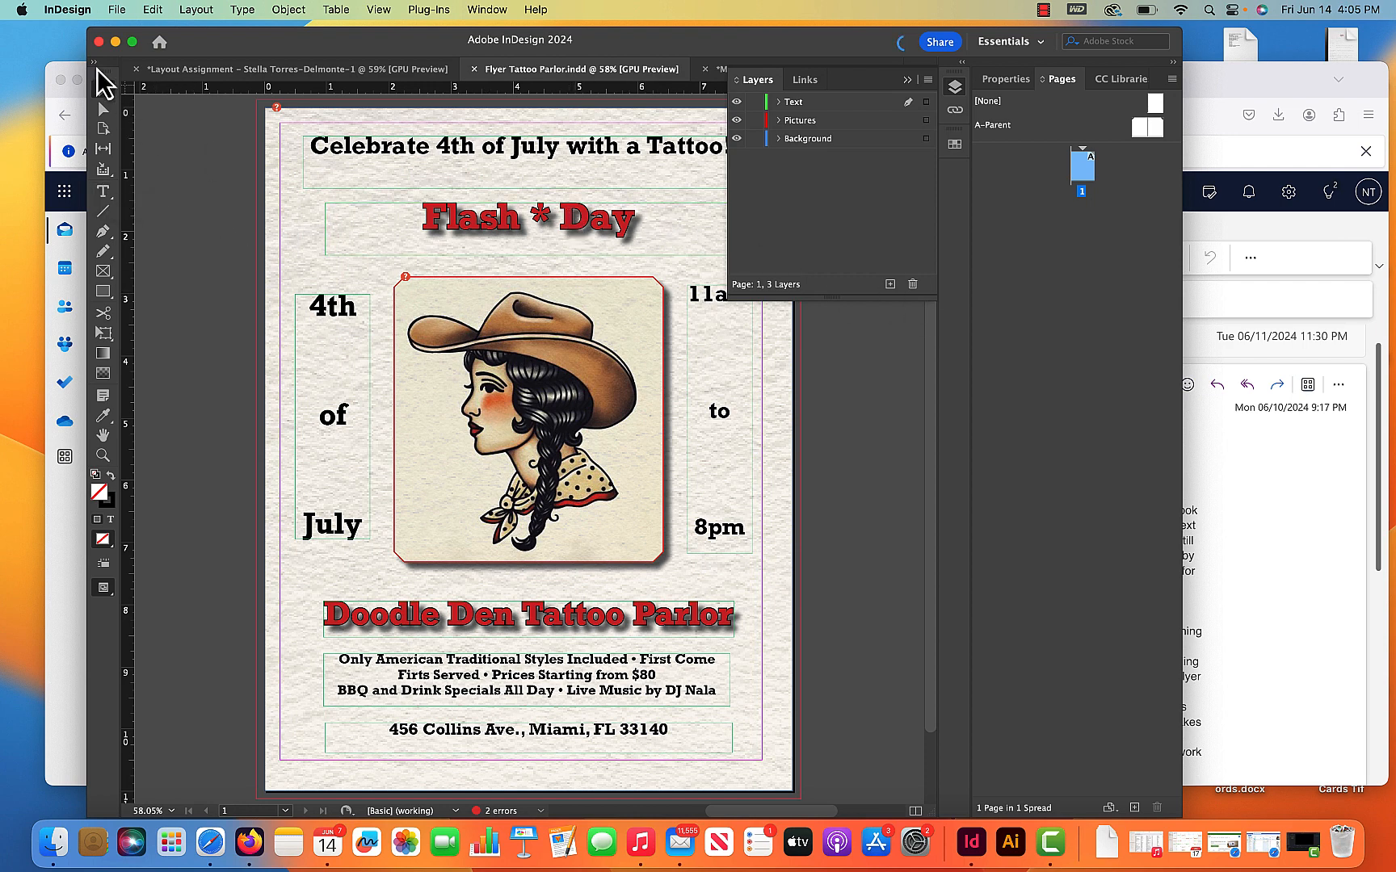
Step: Add a text frame about 4.06 by 1.46 in reading "SOLD OUT" over the flyer's upper-left edge and set the text to 36 pt
left_click(103, 192)
left_click_drag(161, 263, 415, 353)
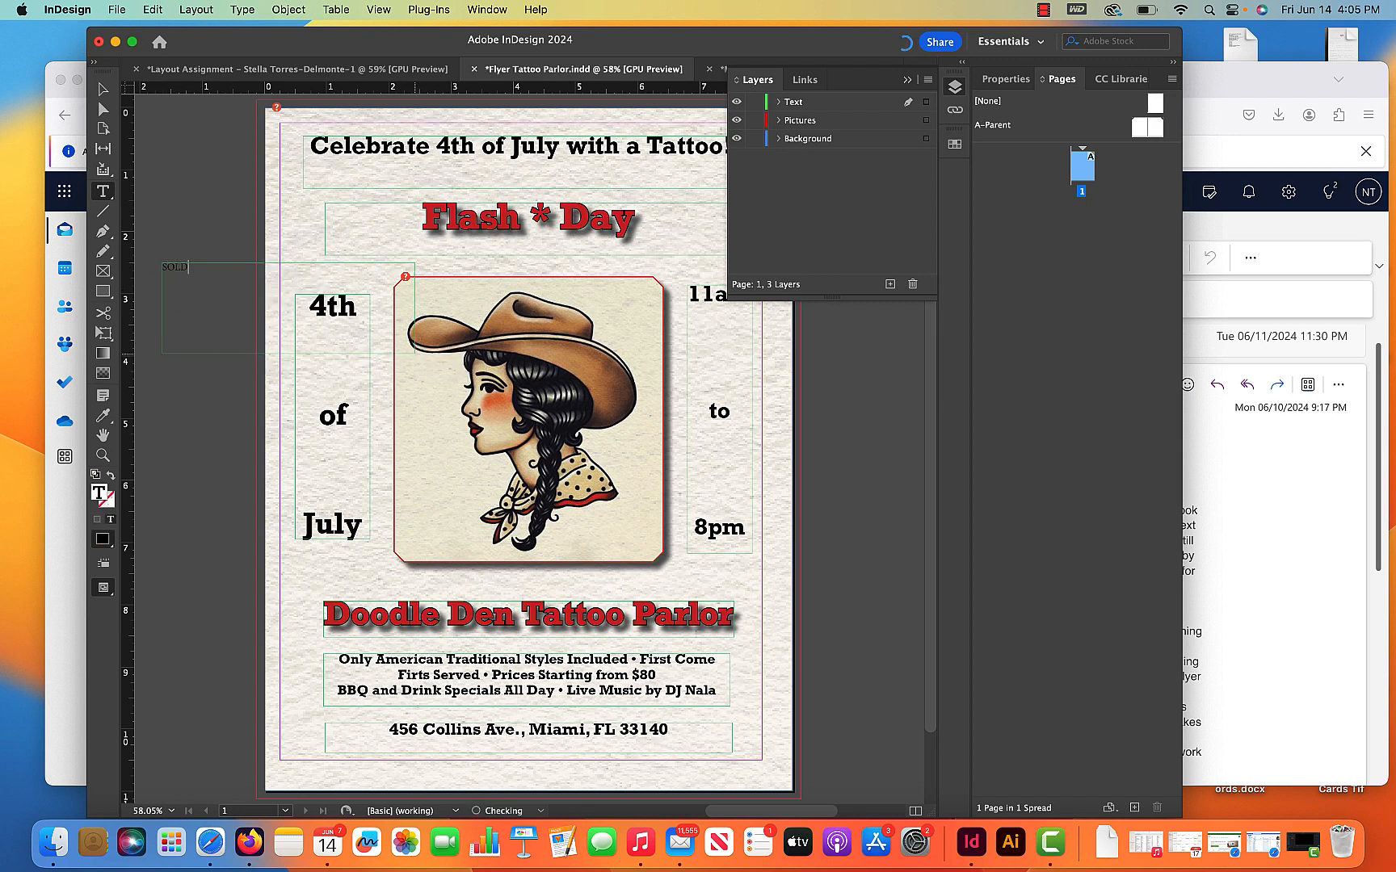
key("super+a")
left_click(1006, 80)
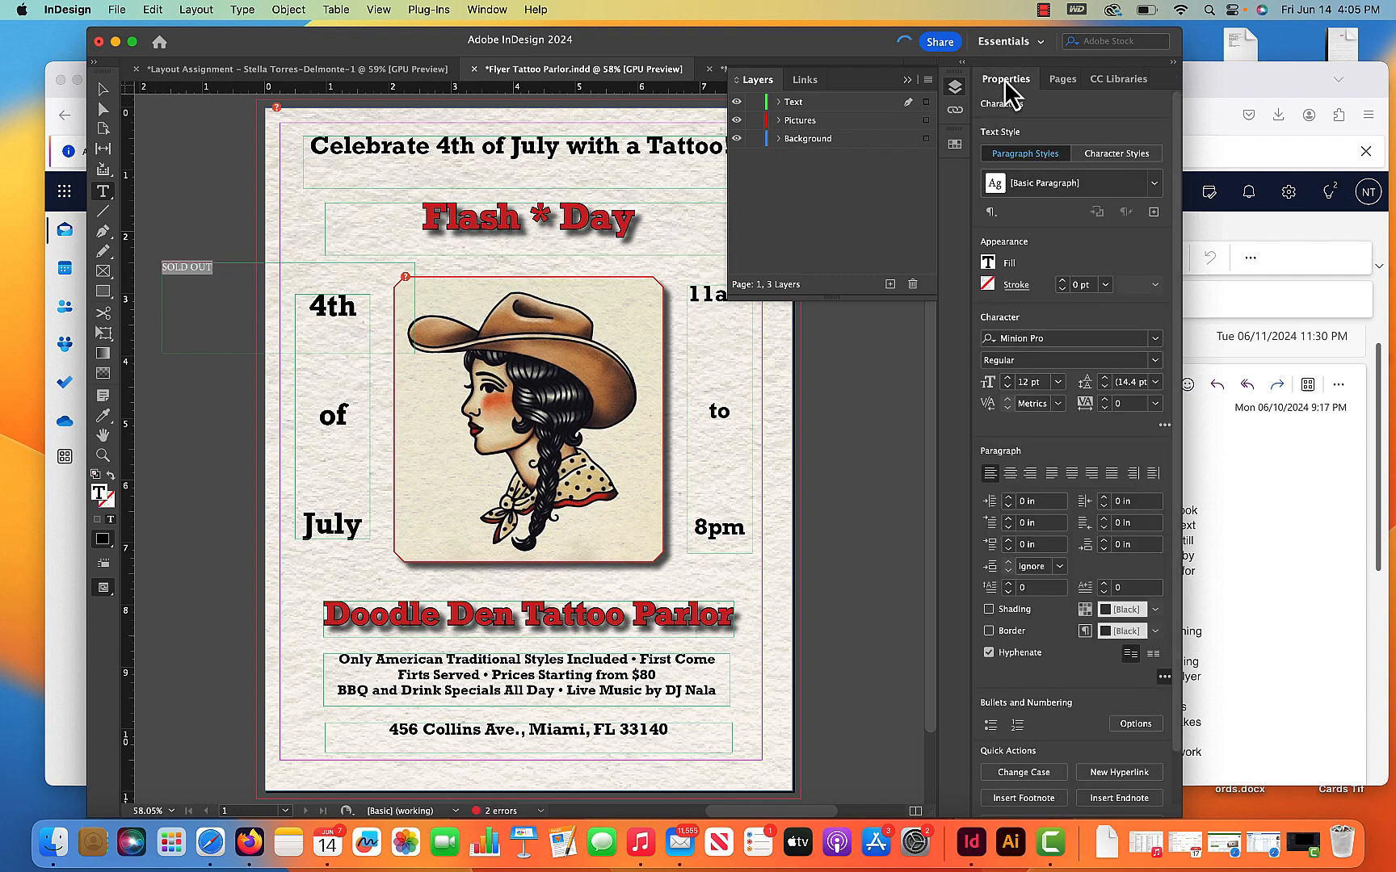
left_click(1058, 382)
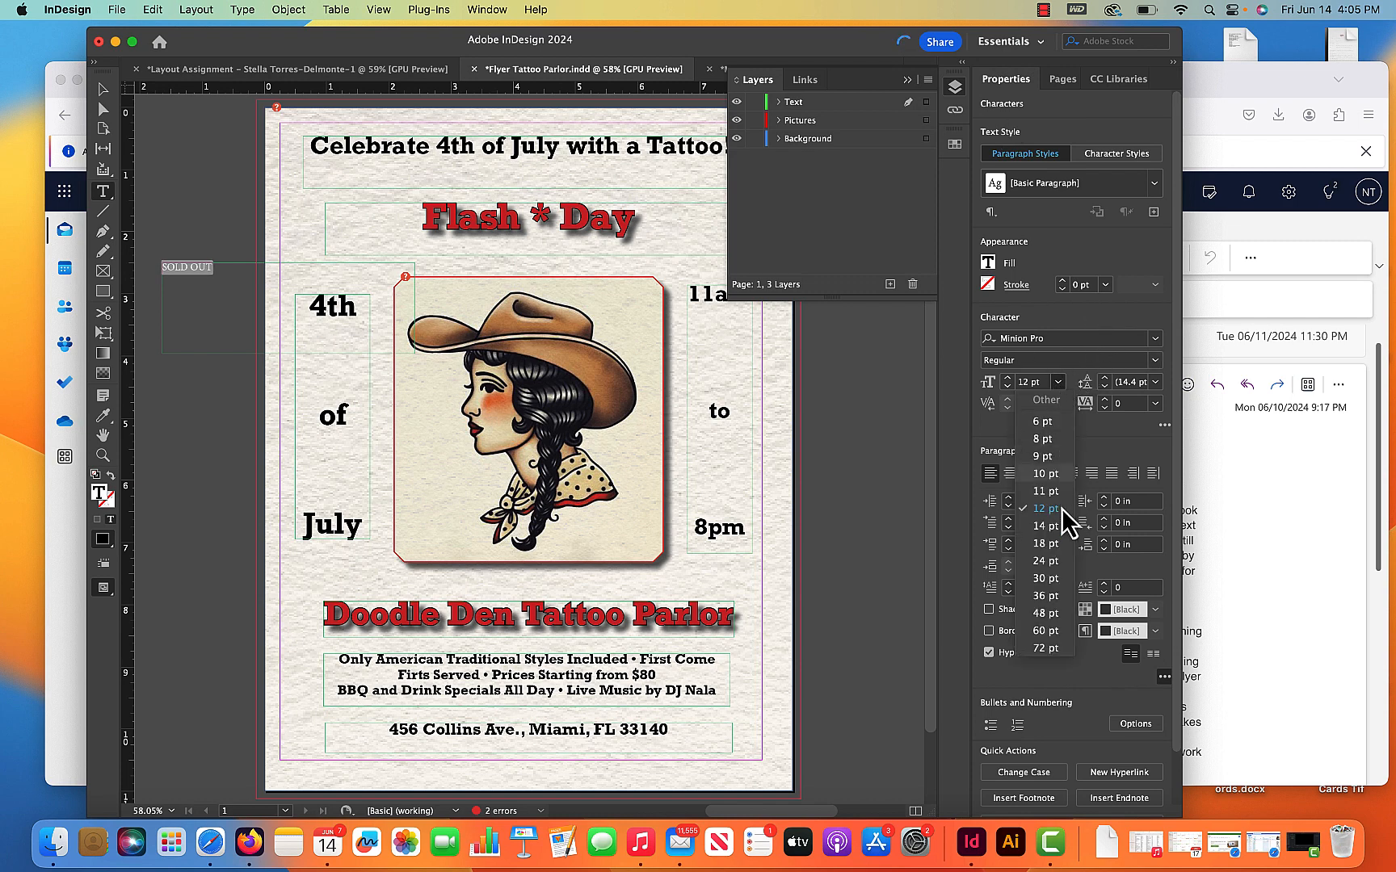
left_click(1047, 588)
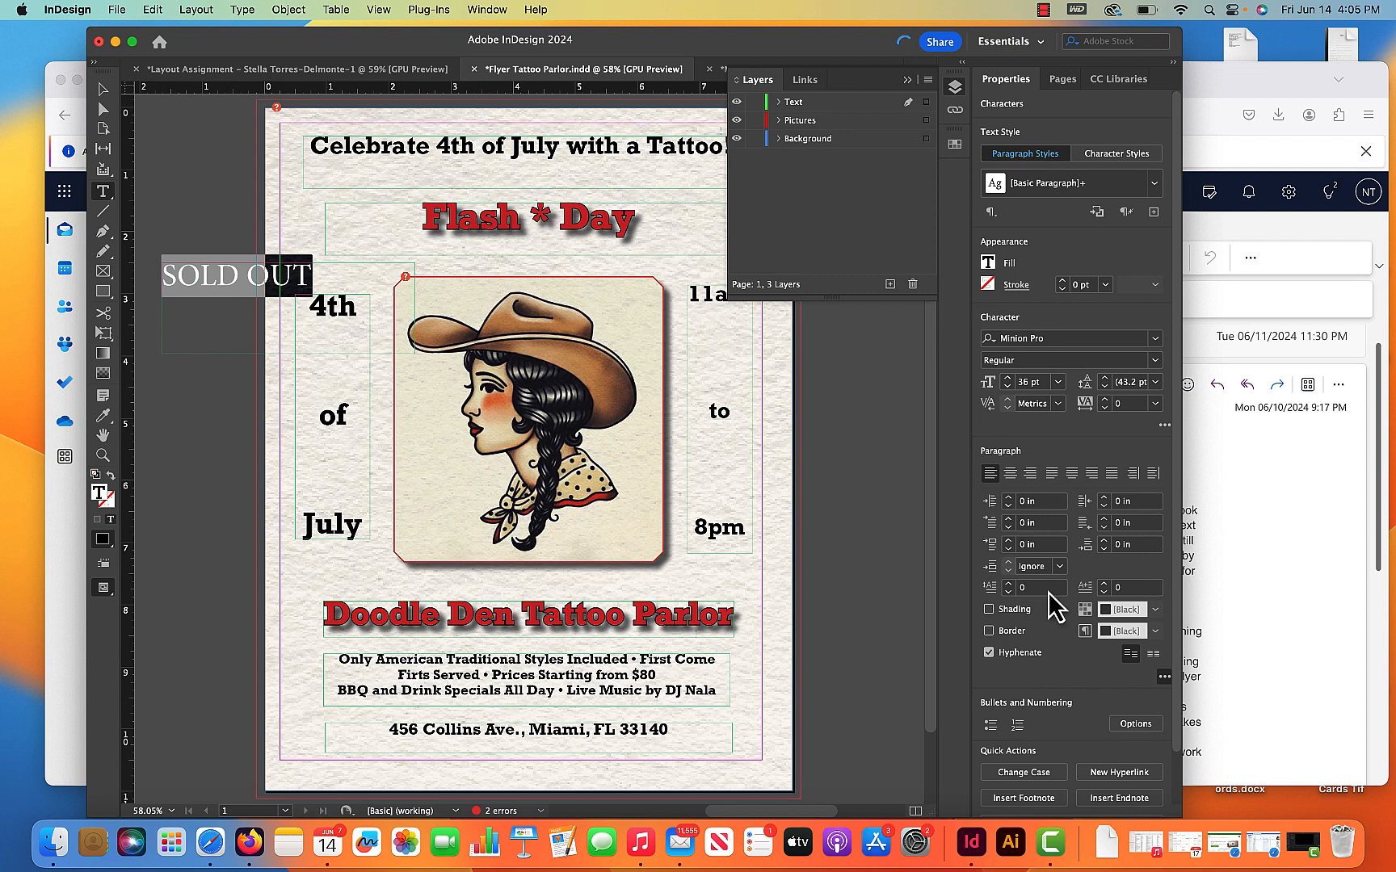
Step: Enlarge the SOLD OUT text to 50 pt
key("super+shift+period")
key("super+shift+period")
key("super+shift+period")
key("super+shift+period")
key("super+shift+period")
key("super+shift+period")
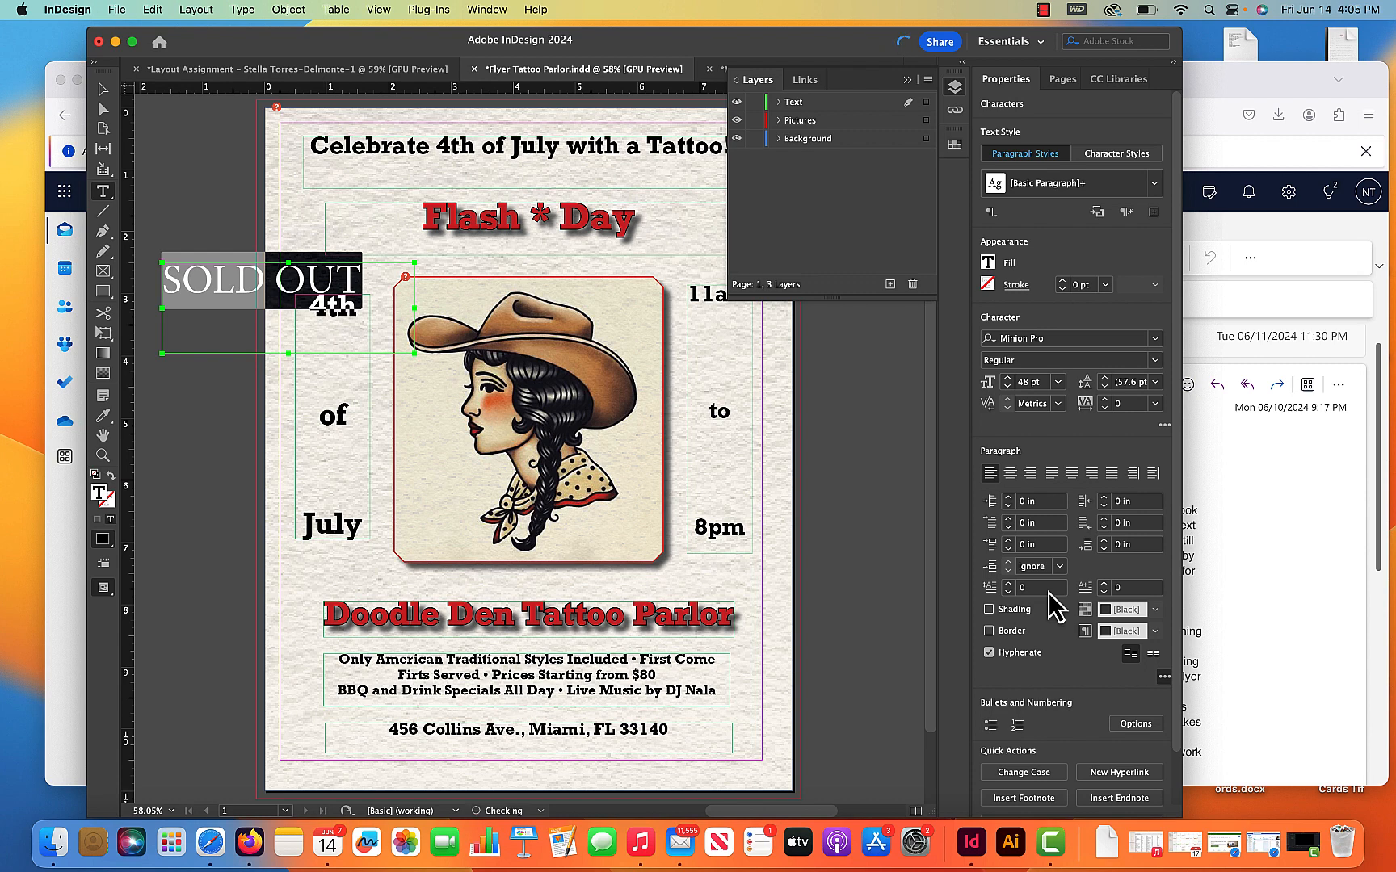
key("super+shift+comma")
key("super+shift+comma")
key("super+shift+comma")
key("super+shift+comma")
key("super+shift+comma")
key("super+shift+comma")
key("super+shift+comma")
key("super+shift+period")
key("super+shift+period")
key("super+shift+period")
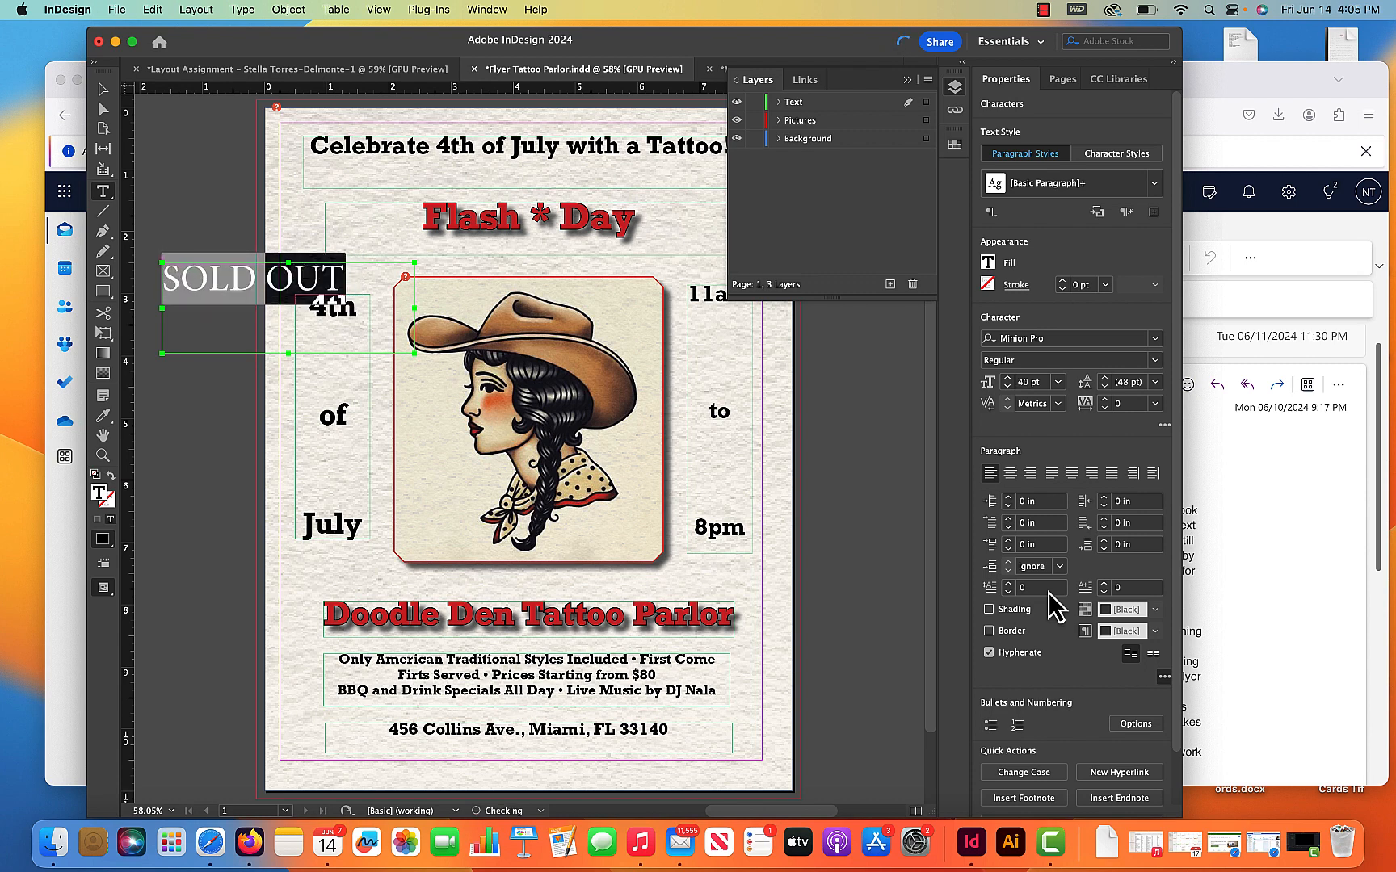
key("super+shift+period")
key("super+shift+period")
key("super+shift+period")
key("super+shift+period")
key("super+shift+period")
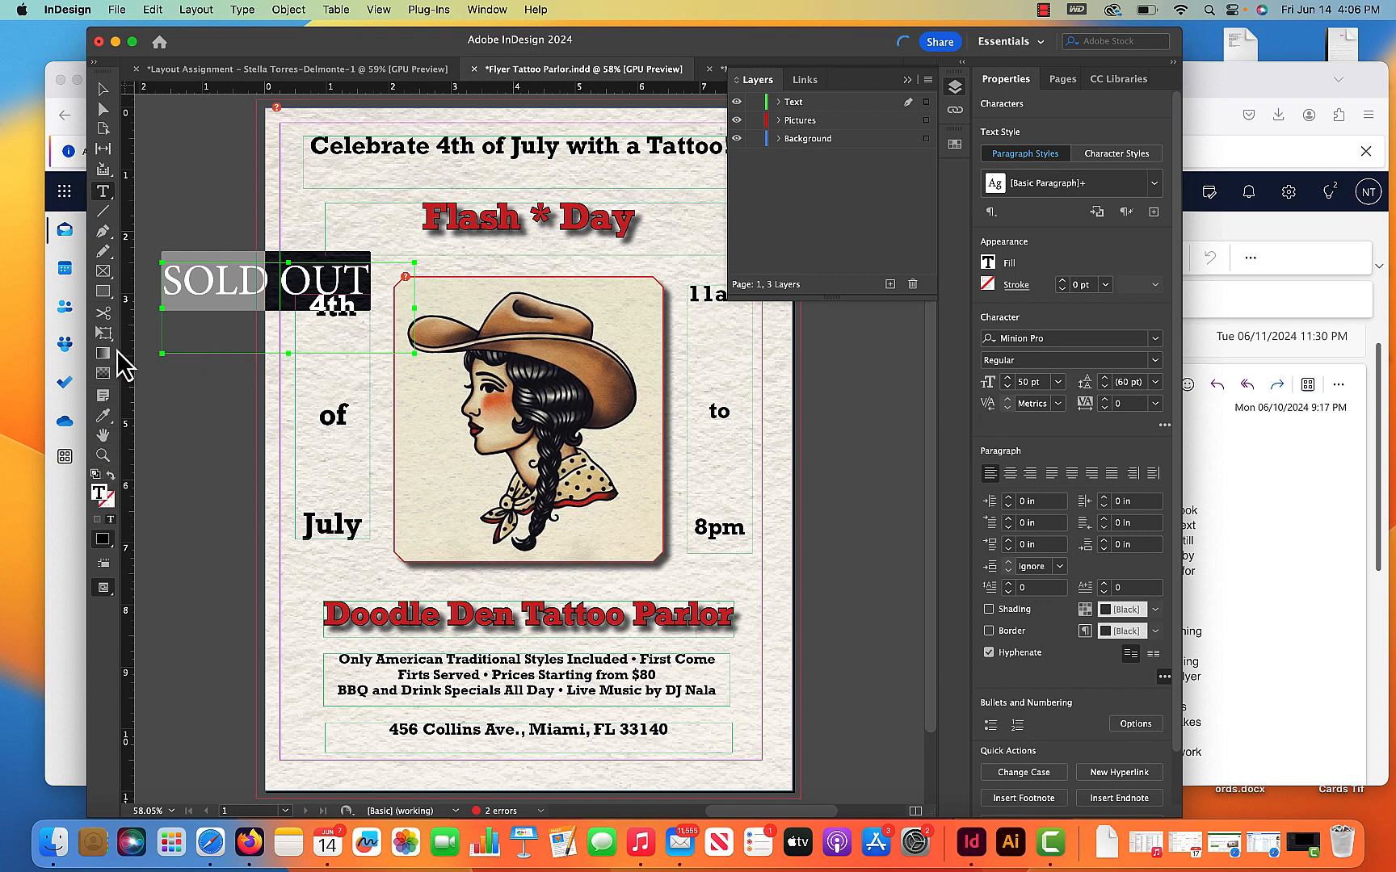
Step: Set the fill colour of the SOLD OUT text to cyan, 00ffff
double_click(100, 496)
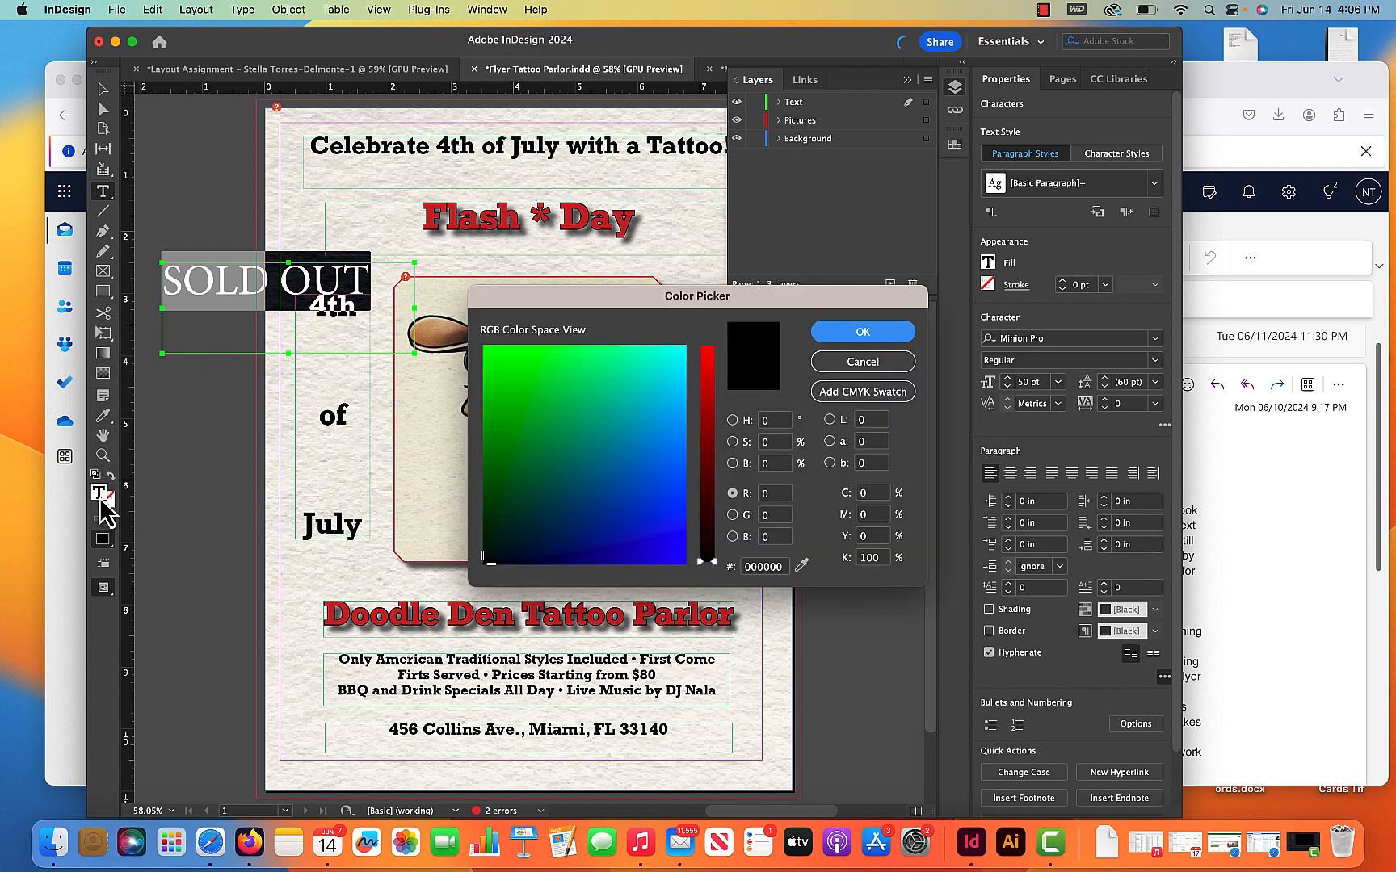
left_click(679, 363)
left_click(685, 347)
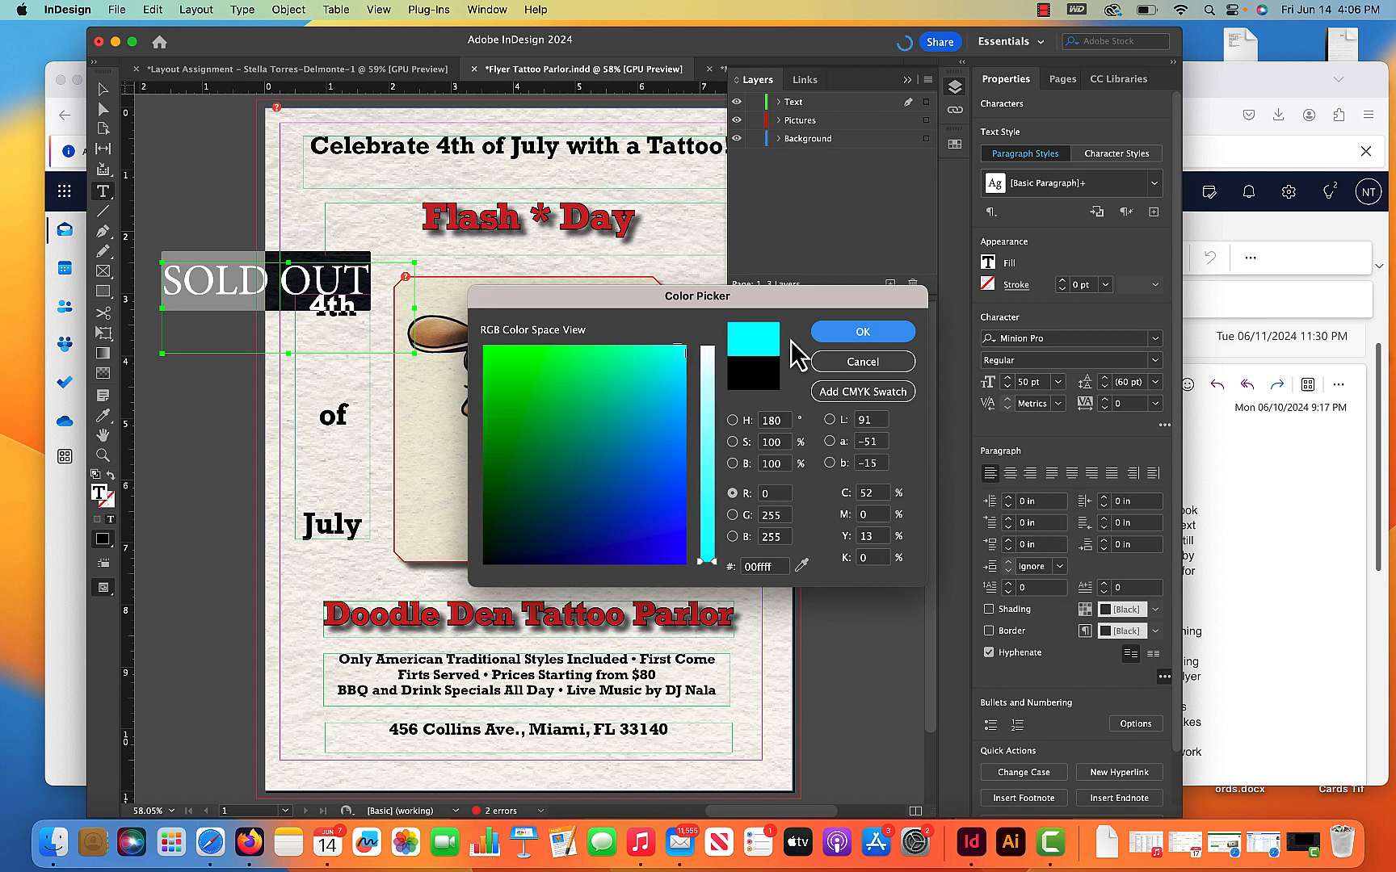
left_click(861, 332)
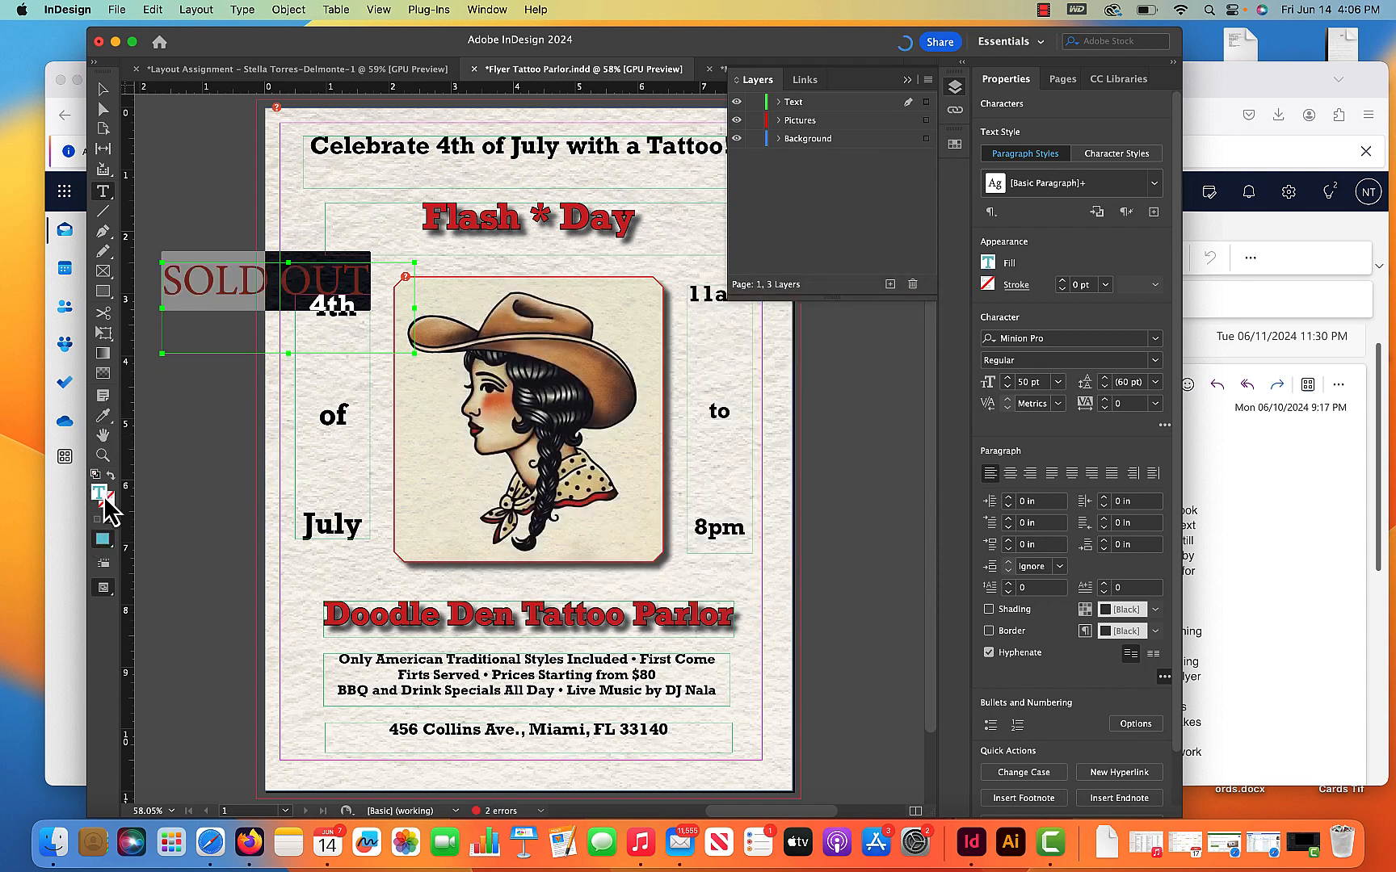
Step: Change the fill colour of the SOLD OUT text to blue, 1d00fd
double_click(101, 494)
left_click(732, 493)
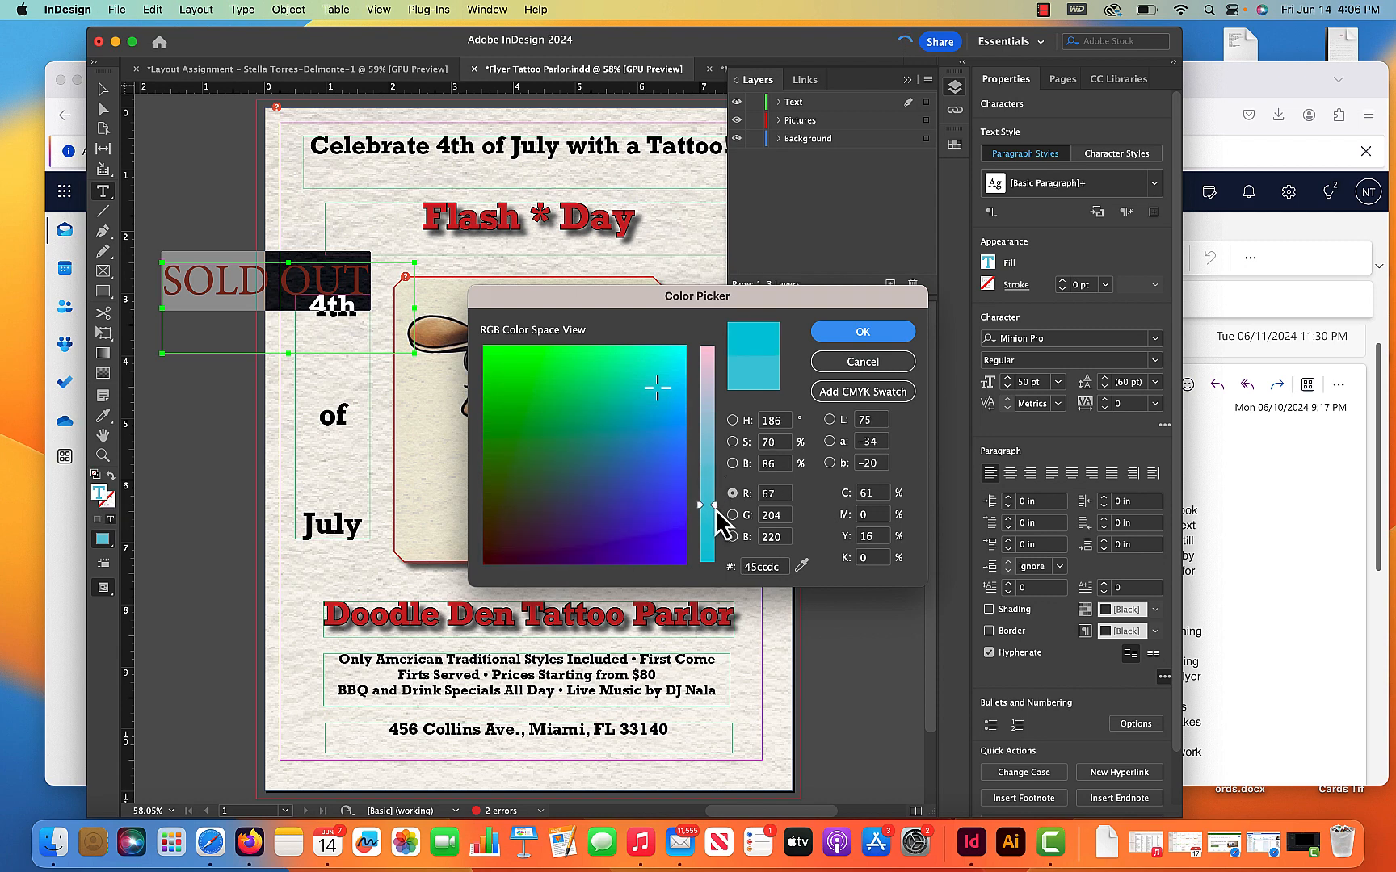
mouse_move(711, 508)
left_mouse_down()
mouse_move(719, 552)
mouse_move(704, 536)
mouse_move(686, 564)
left_mouse_up()
left_click(681, 557)
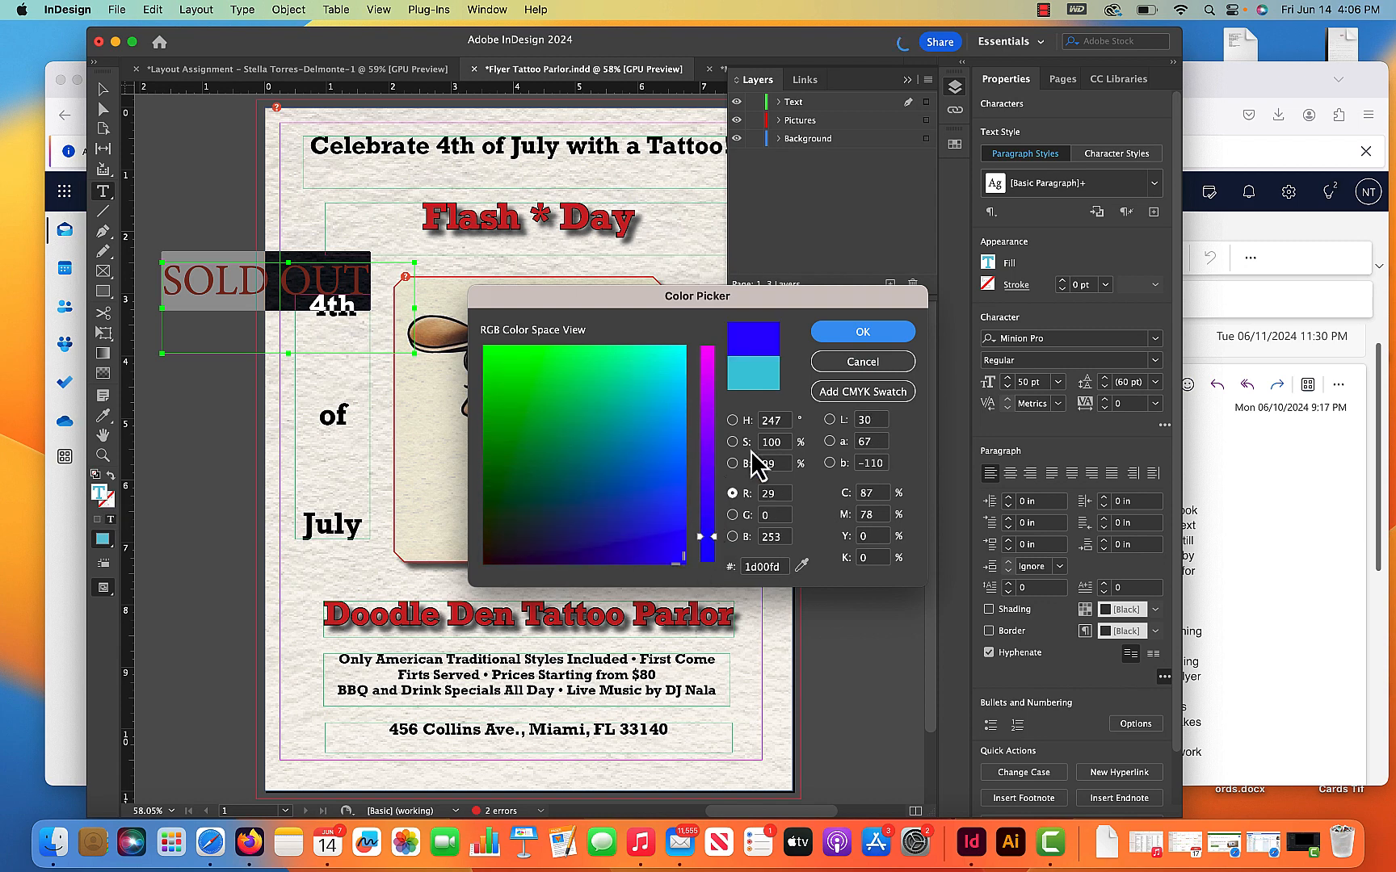
left_click(863, 331)
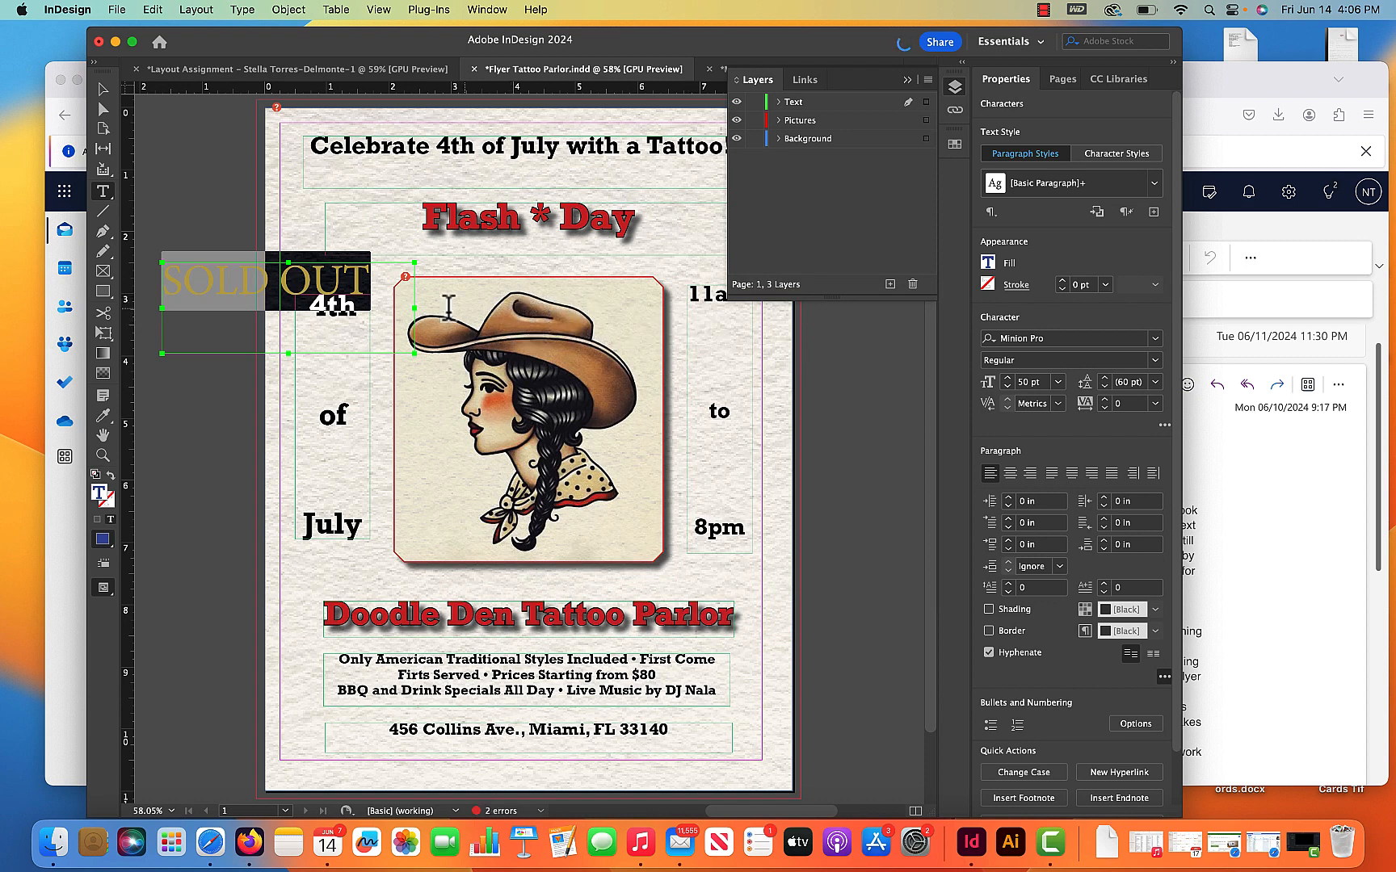
Step: Rotate the SOLD OUT frame to about 18.5° and place it diagonally across the Flash * Day heading
left_click(103, 89)
left_click_drag(276, 286, 417, 196)
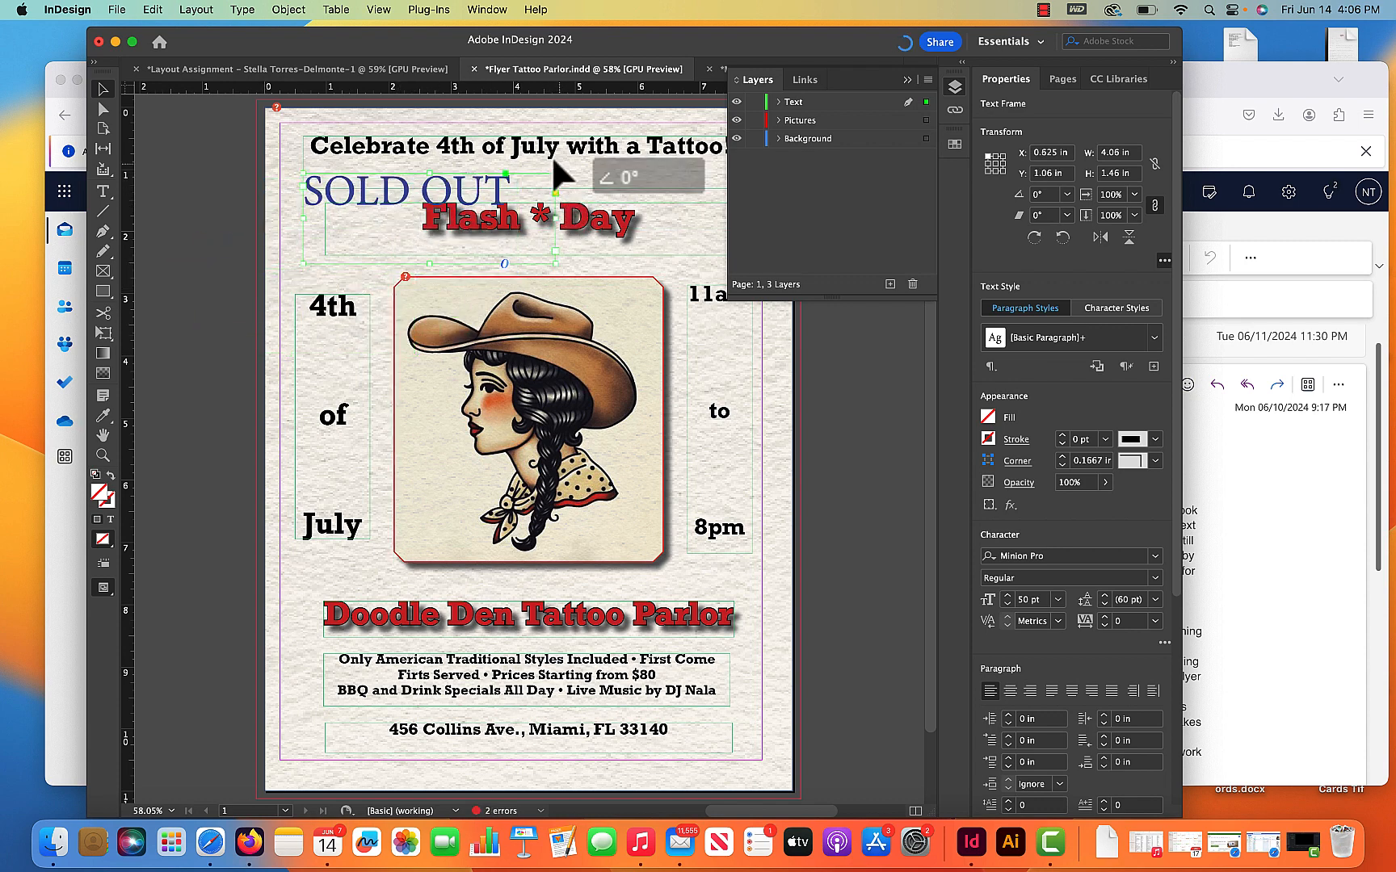
left_click_drag(551, 156, 527, 136)
left_click_drag(443, 211, 546, 223)
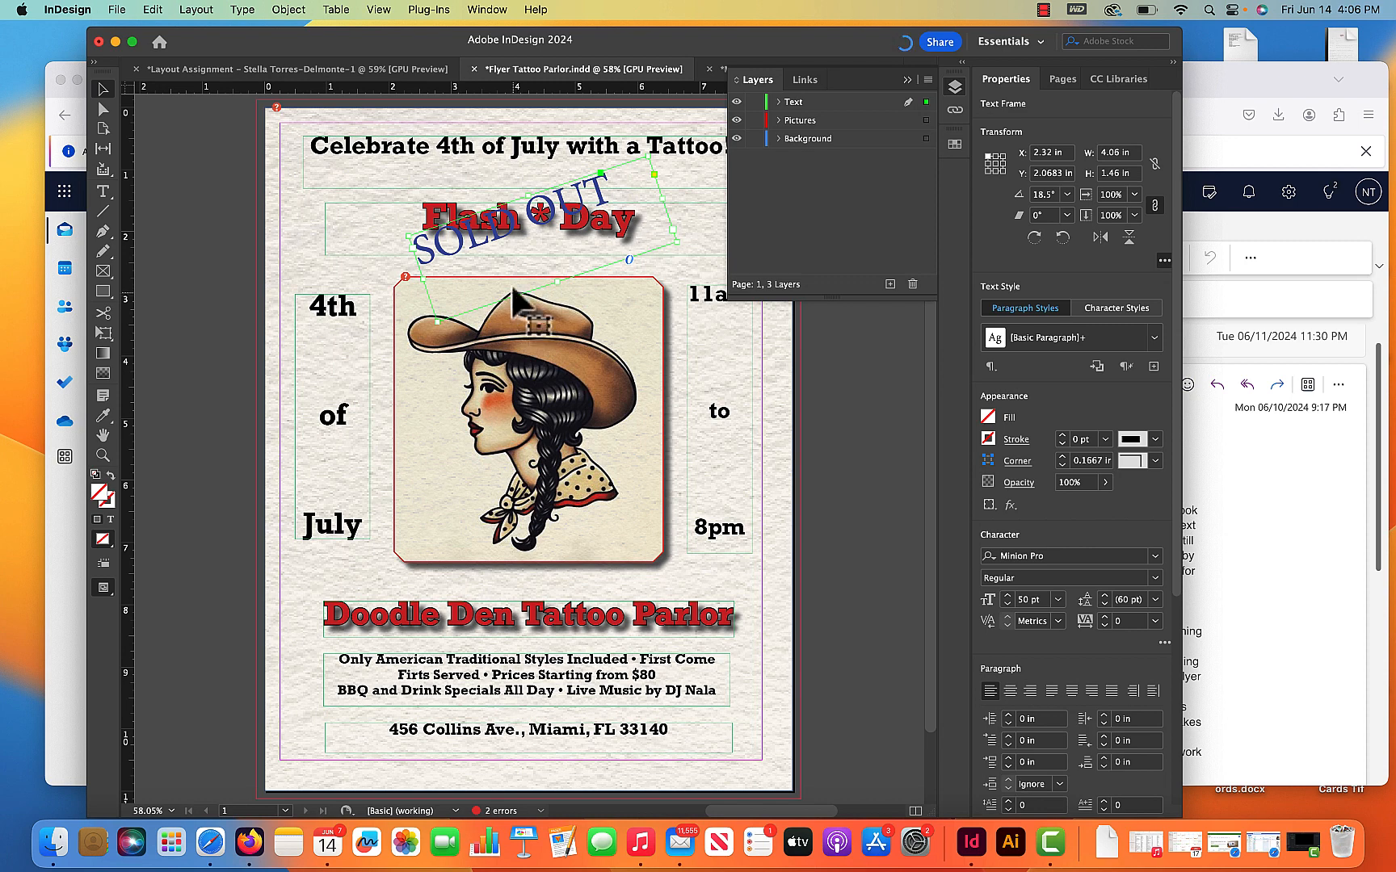
Step: Set the SOLD OUT text to the Bold style of Minion Pro
double_click(607, 206)
key("super+a")
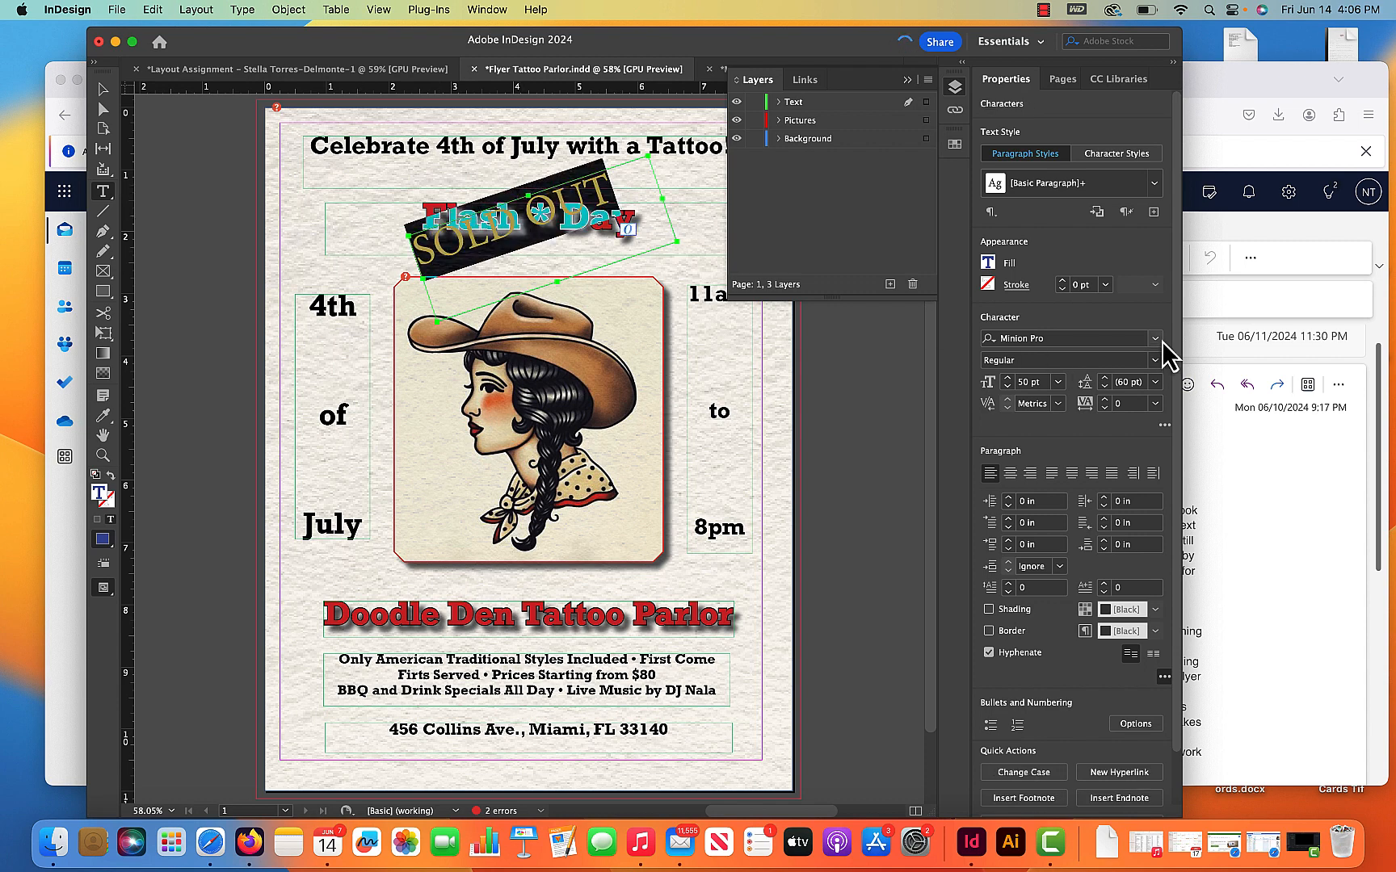
left_click(1158, 365)
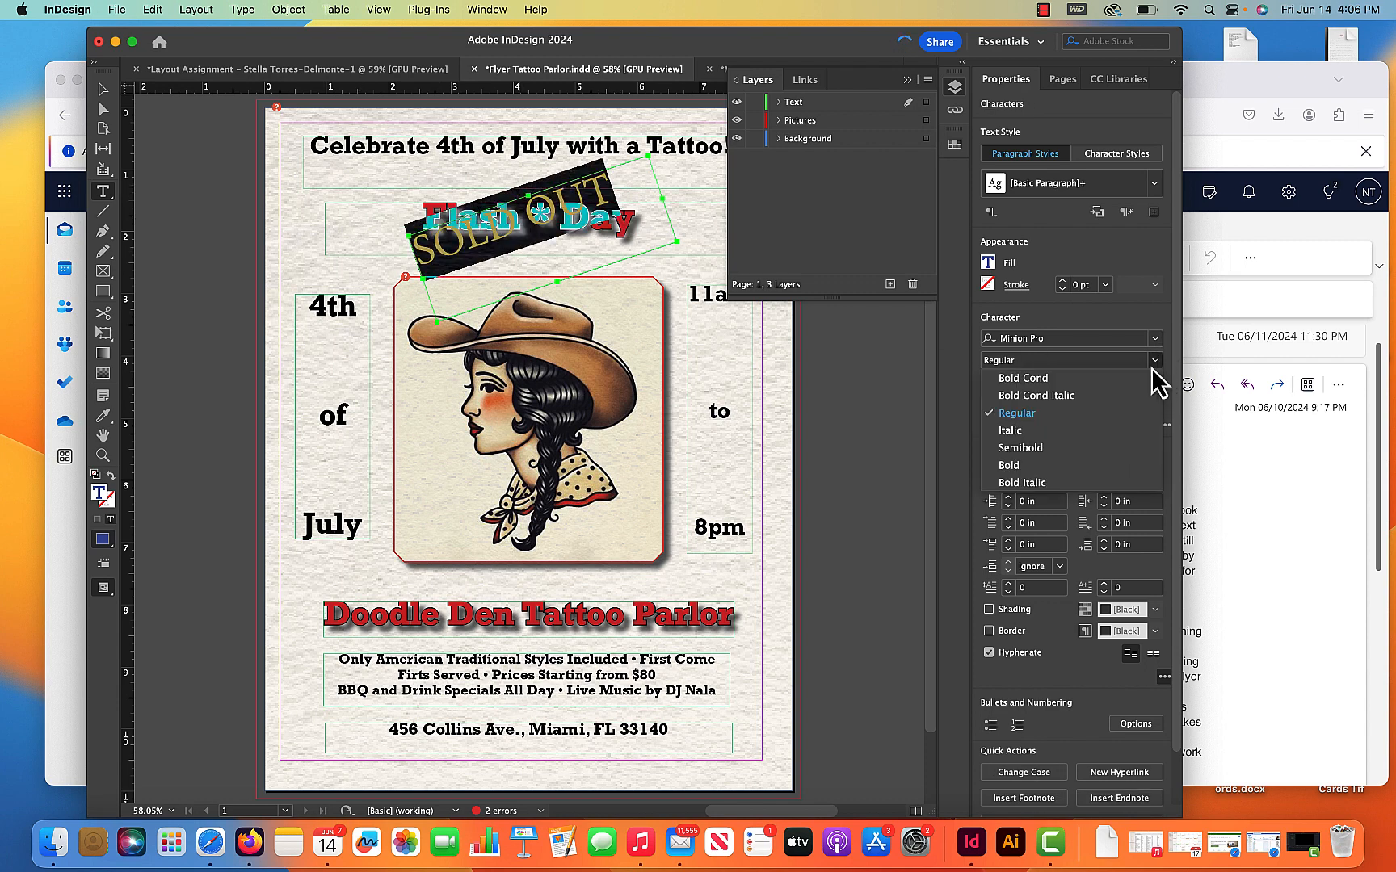
left_click(1073, 472)
left_click(104, 108)
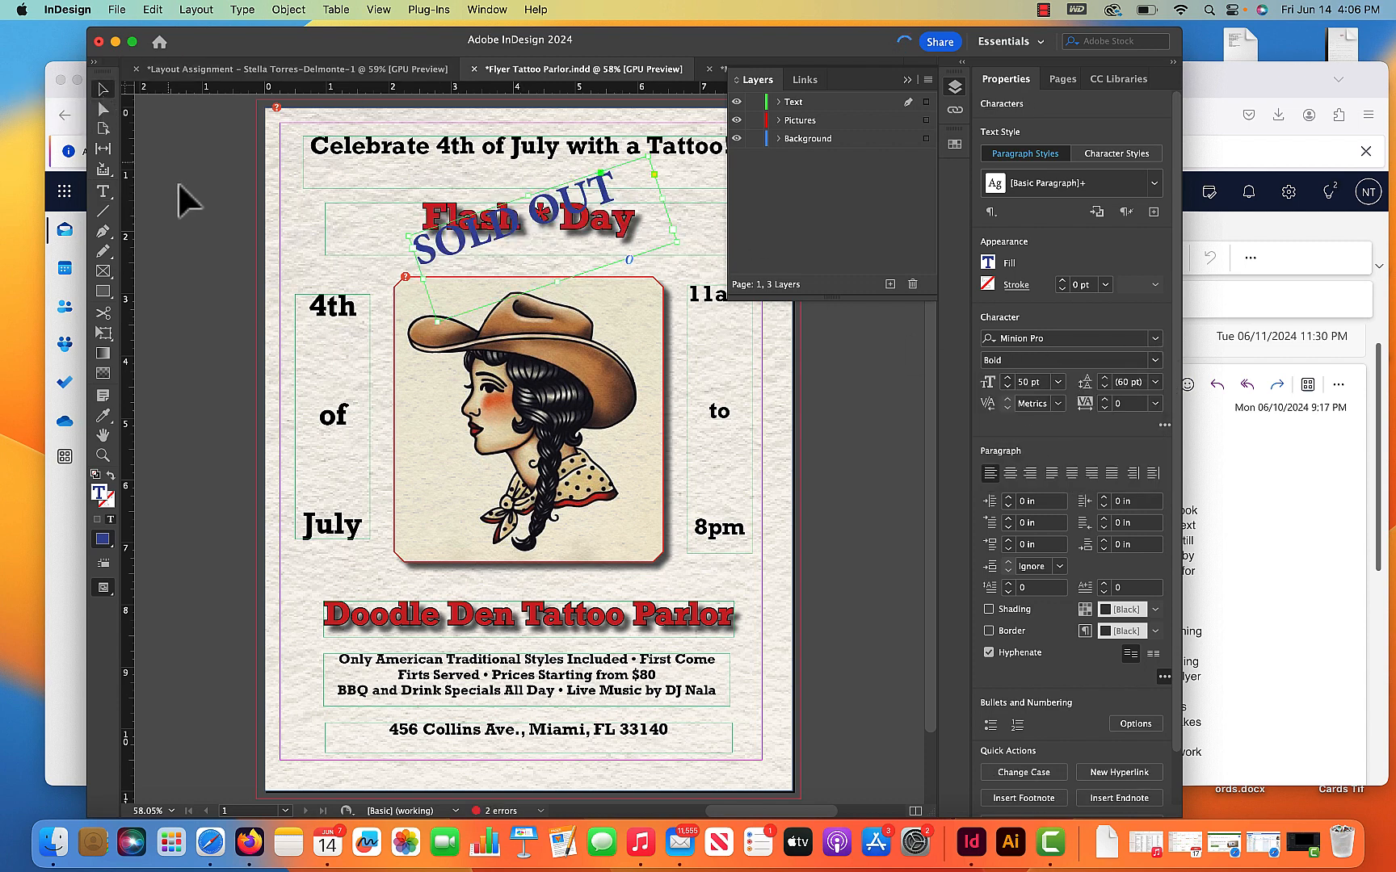
Step: Try filling the SOLD OUT frame with the magenta swatch C=0 M=100 Y=0 K=0, and revert the fill
left_click(577, 208)
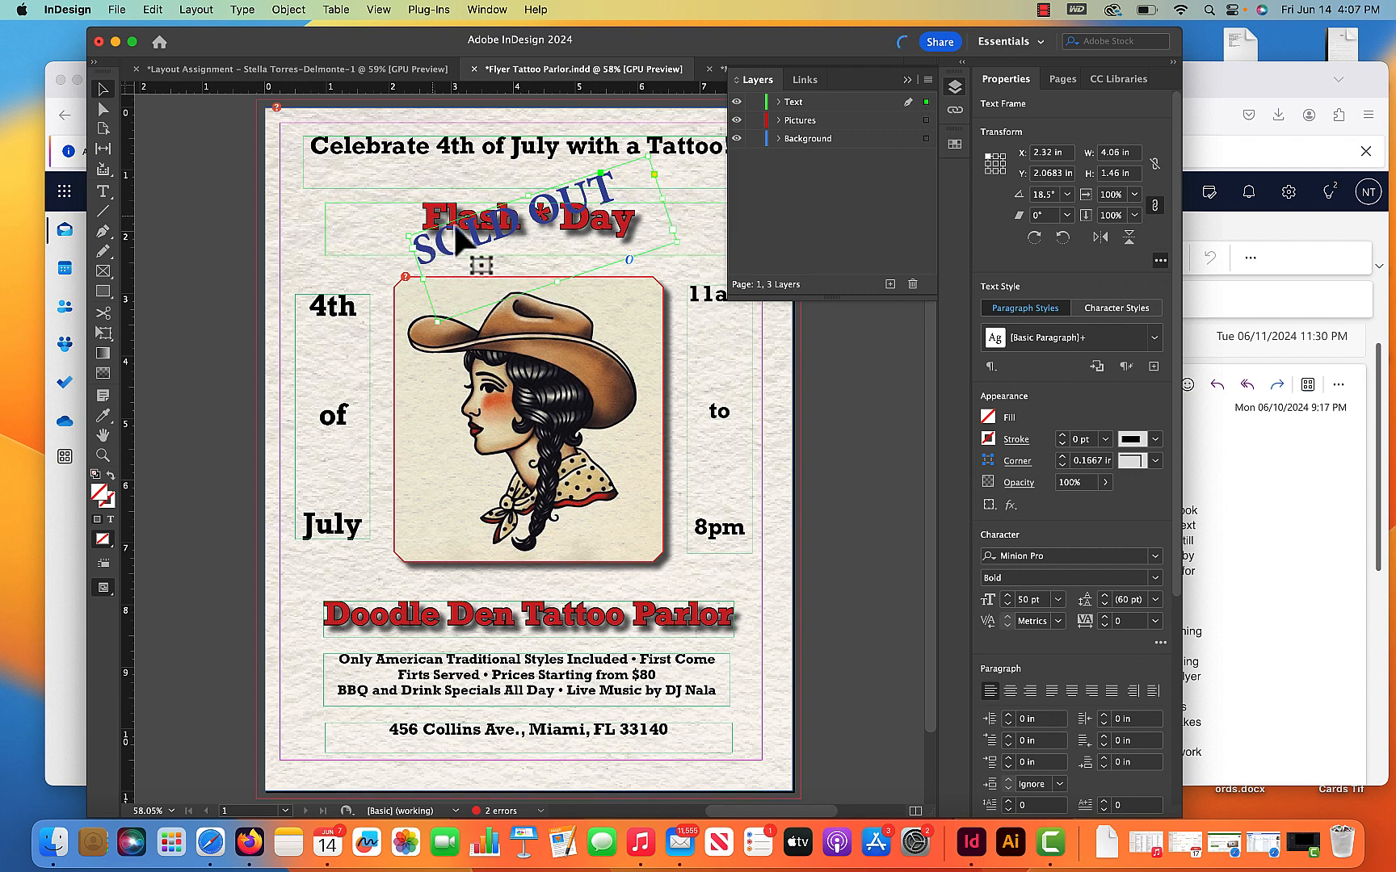
left_click(992, 418)
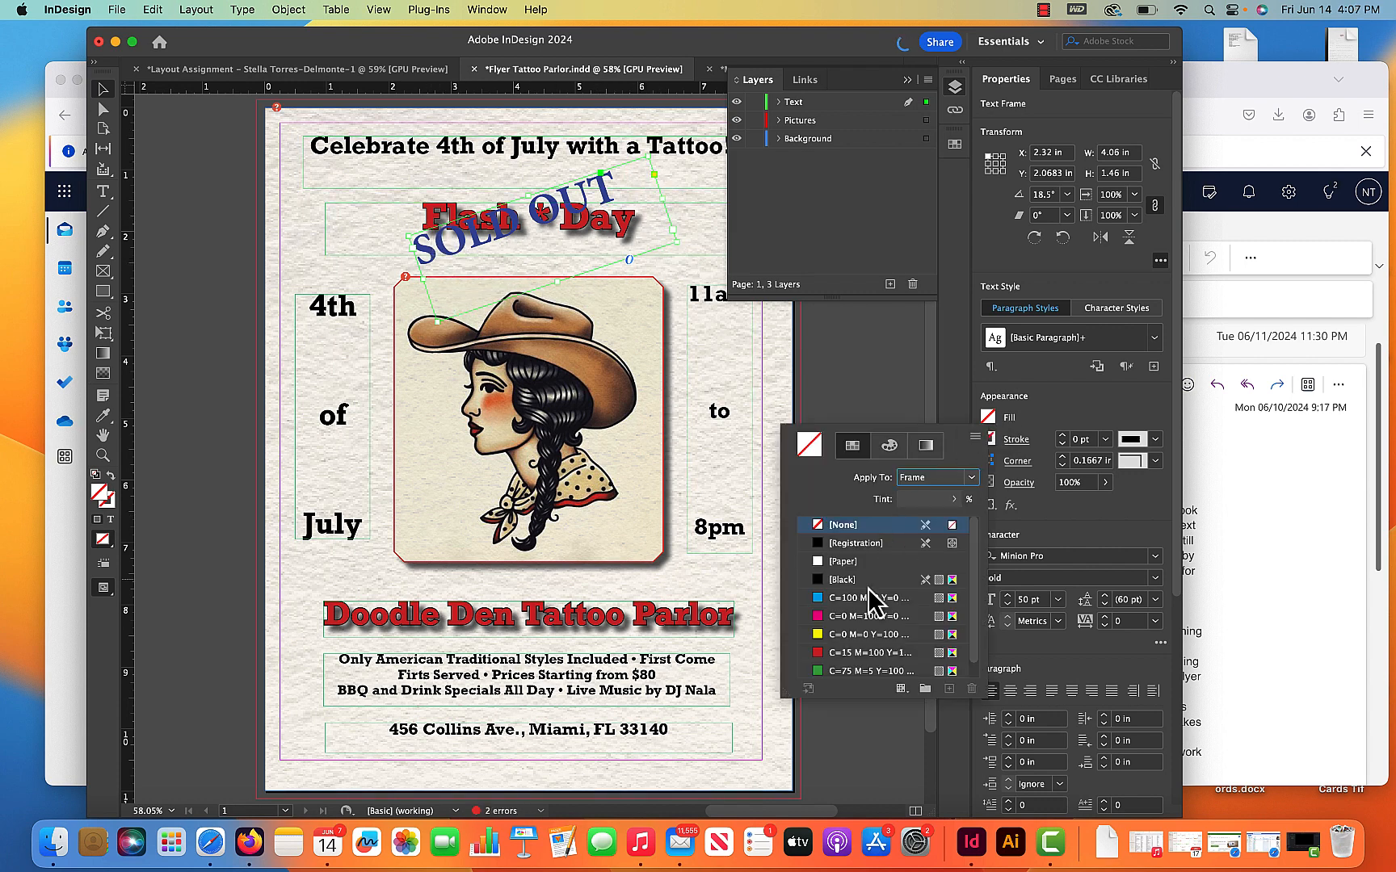
left_click(861, 619)
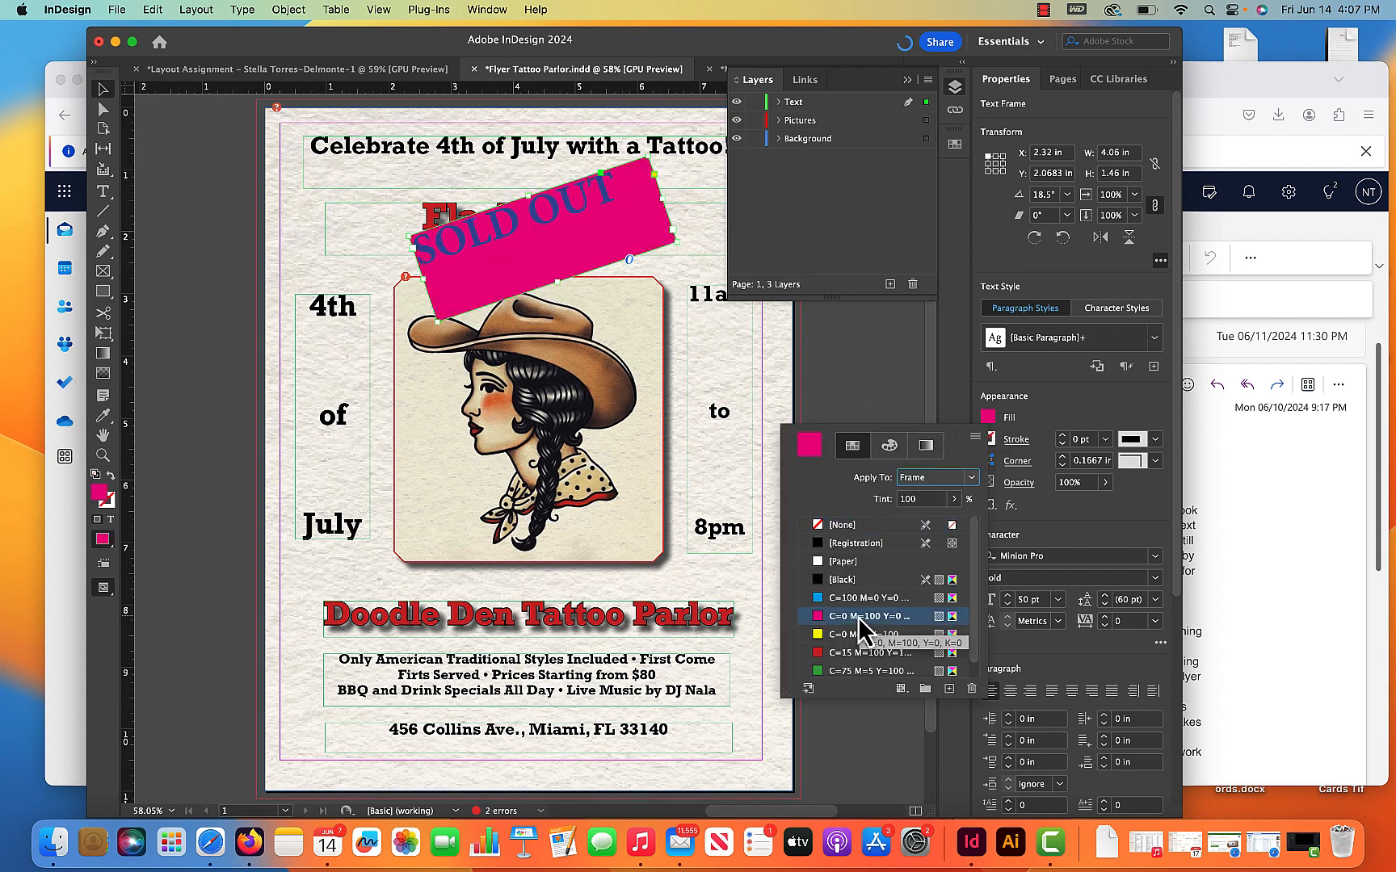
key("Escape")
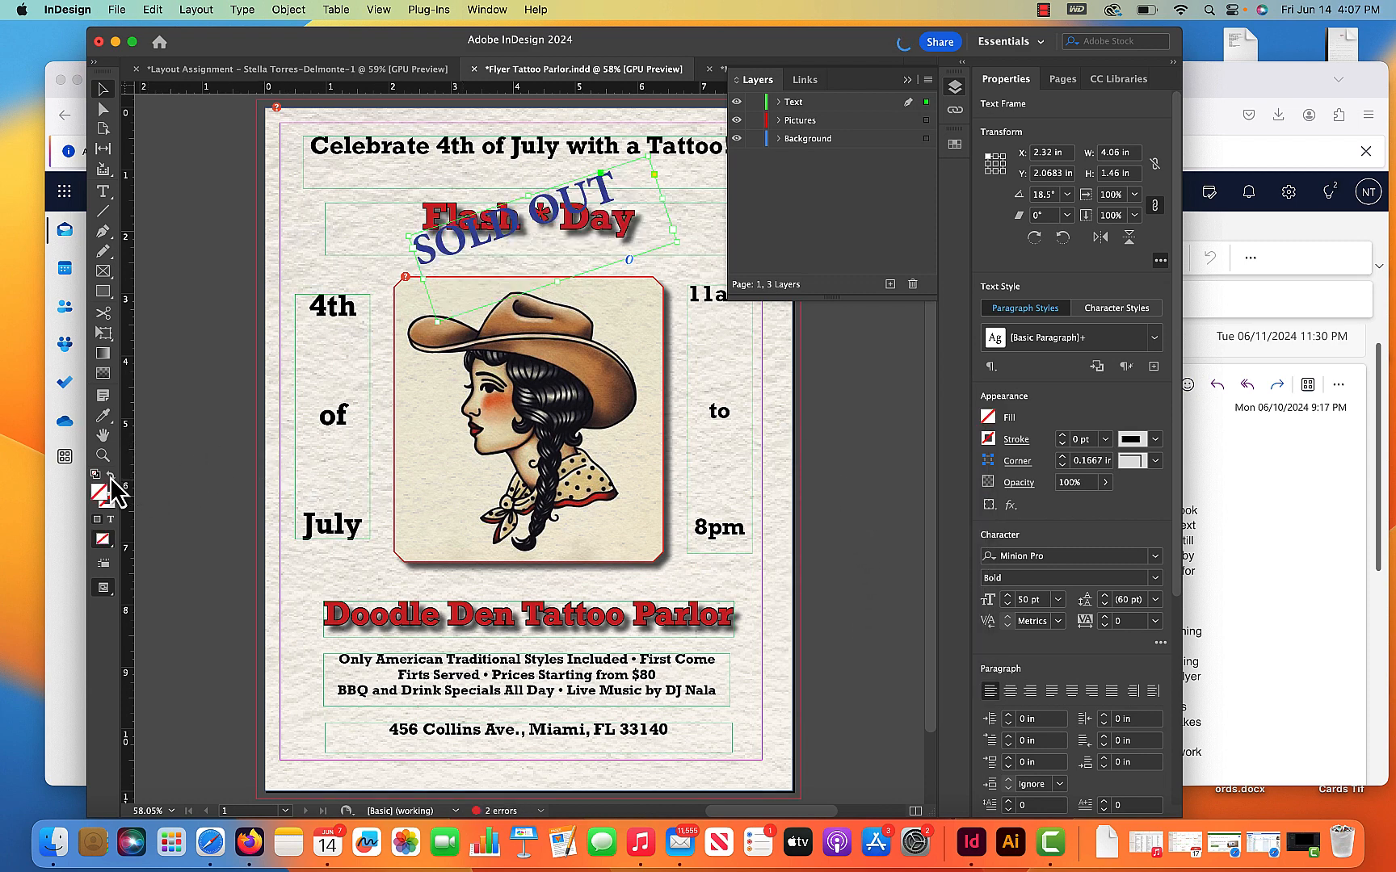
Step: Recolour the SOLD OUT text itself to magenta, fe00f7, and deselect the frame
left_click(111, 521)
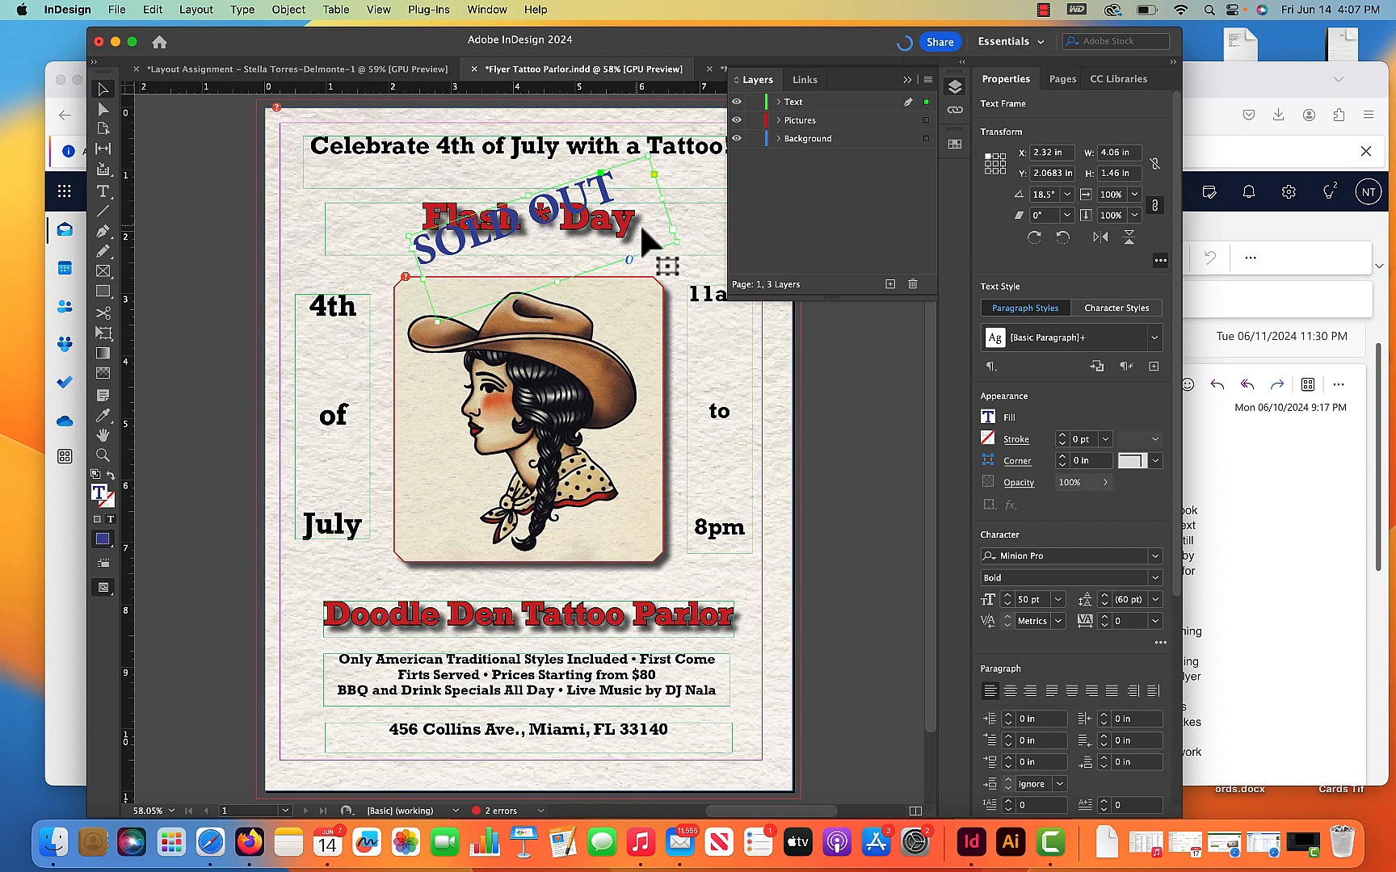
double_click(607, 187)
key("super+a")
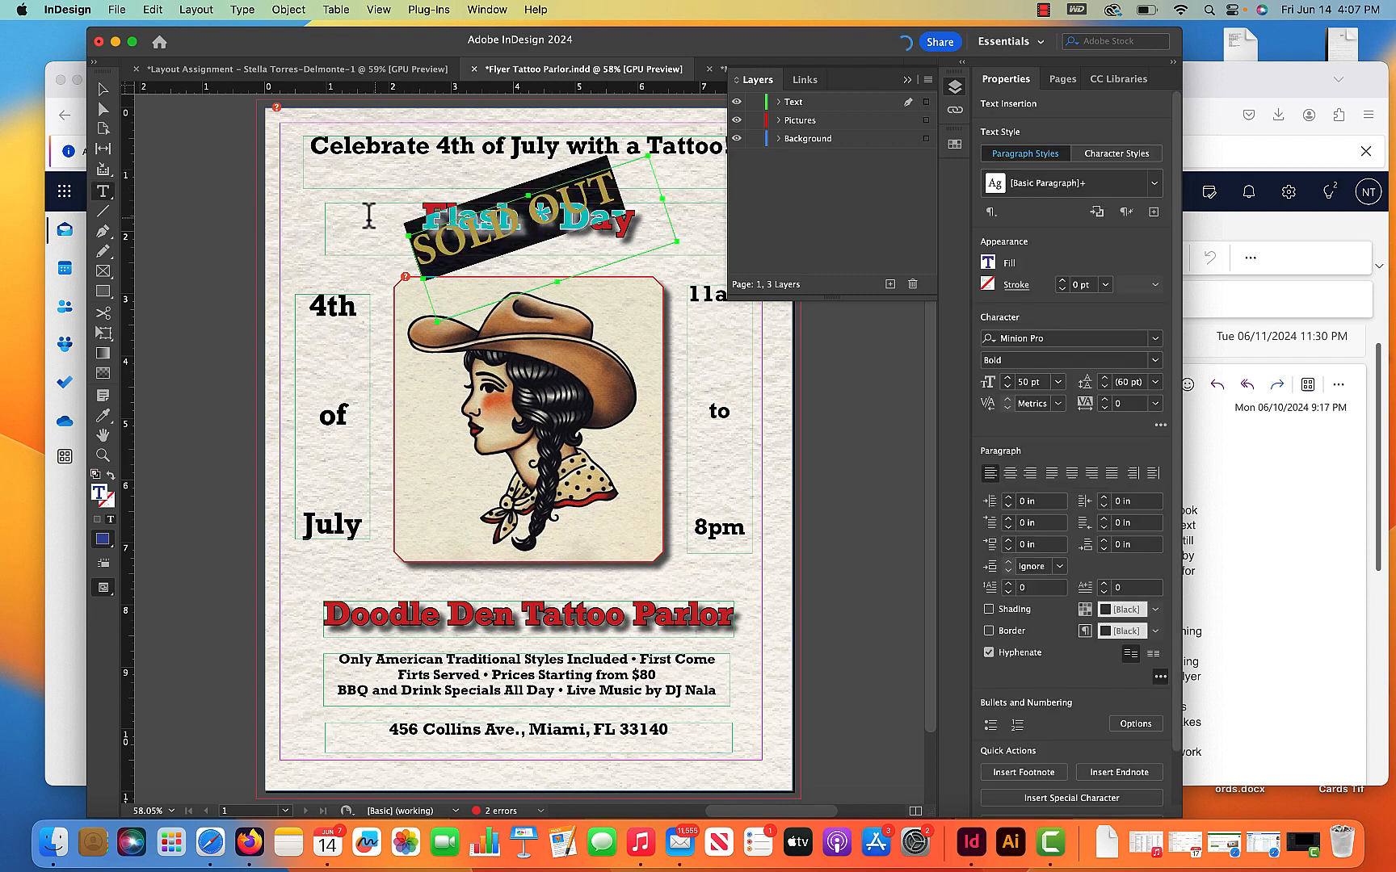
double_click(98, 492)
left_click_drag(713, 476, 709, 355)
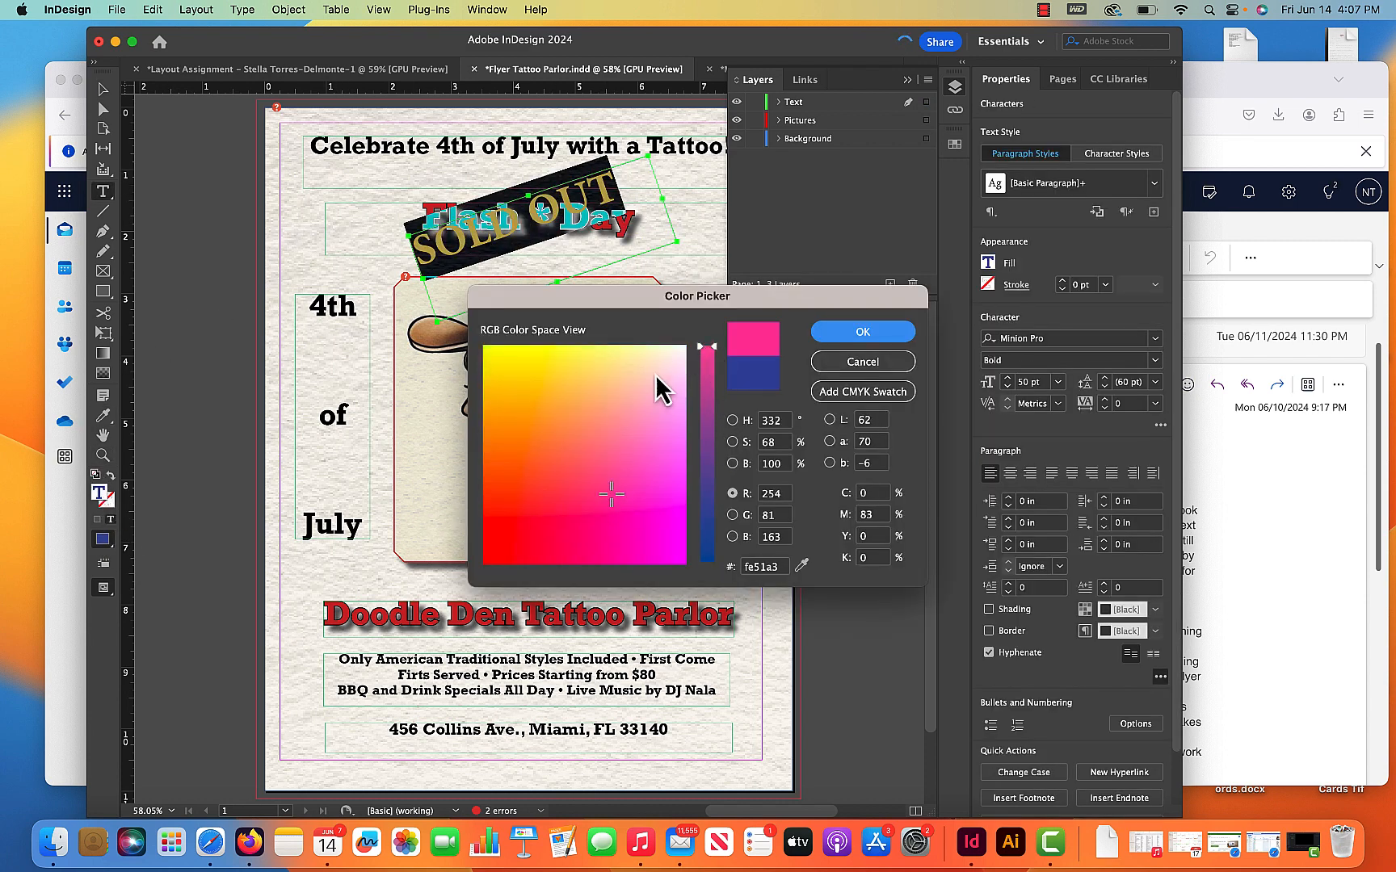
left_click_drag(657, 557, 673, 569)
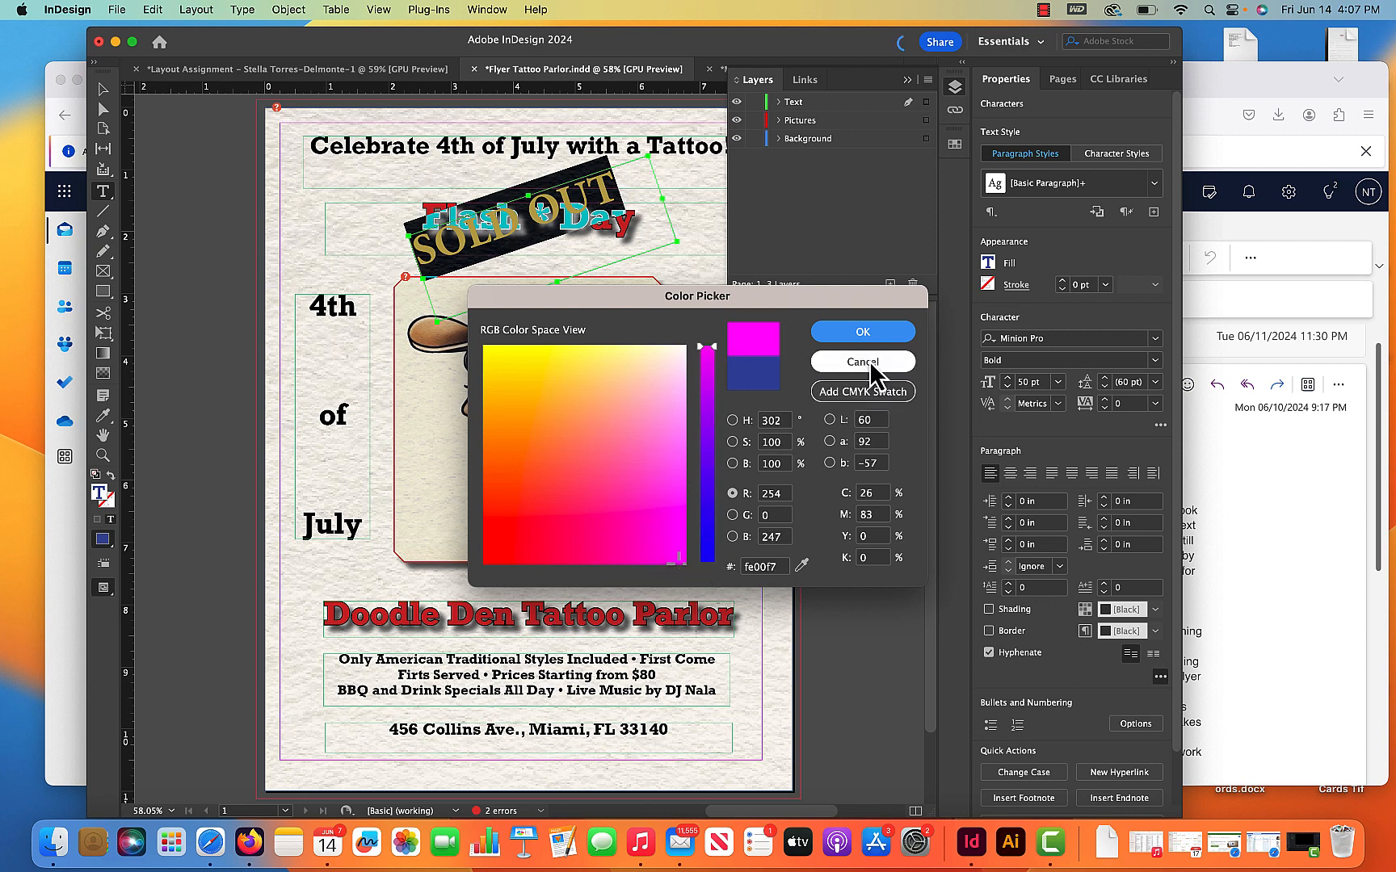
left_click(865, 338)
left_click(102, 89)
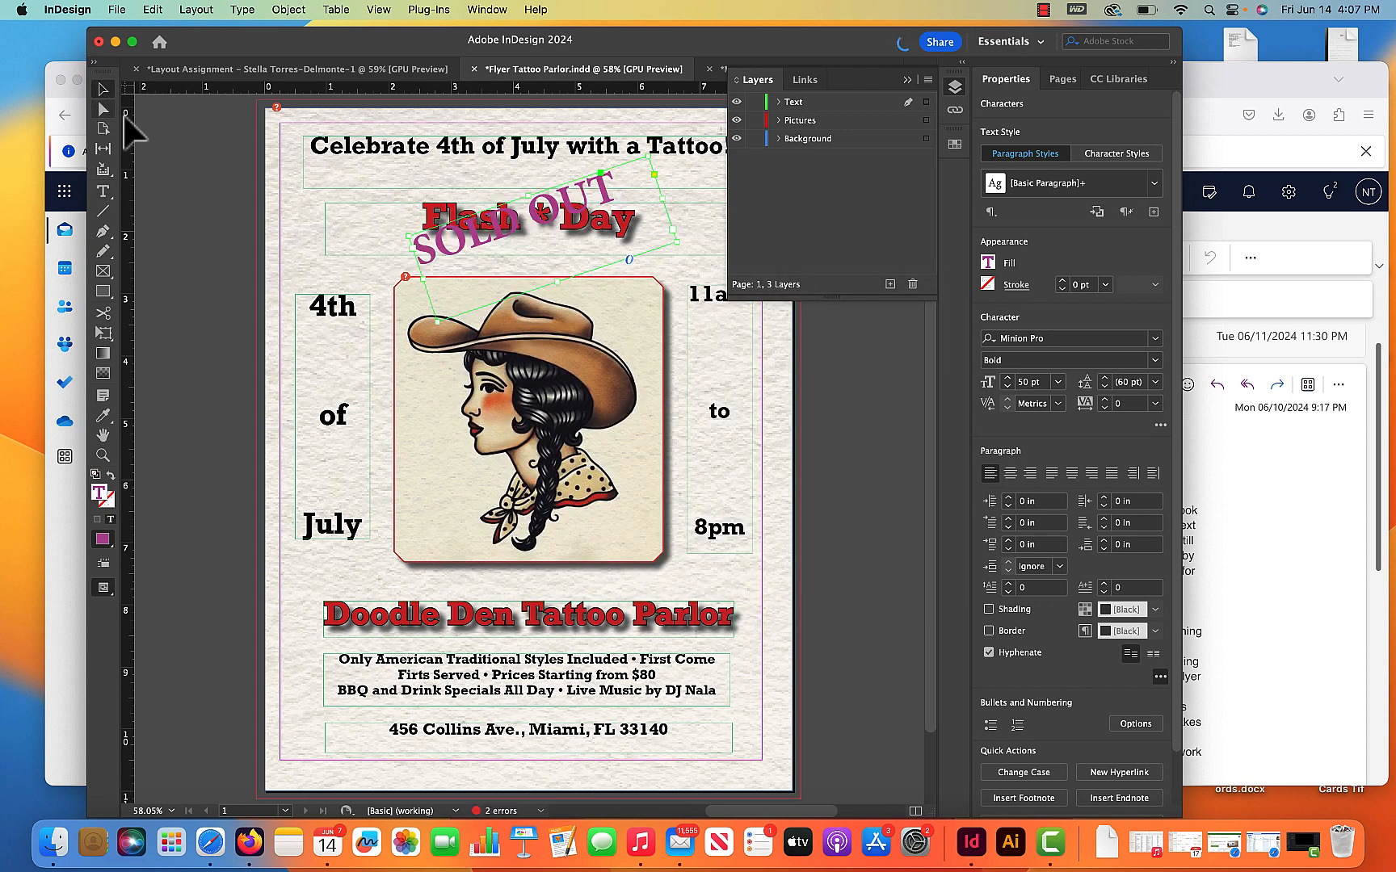
left_click(208, 194)
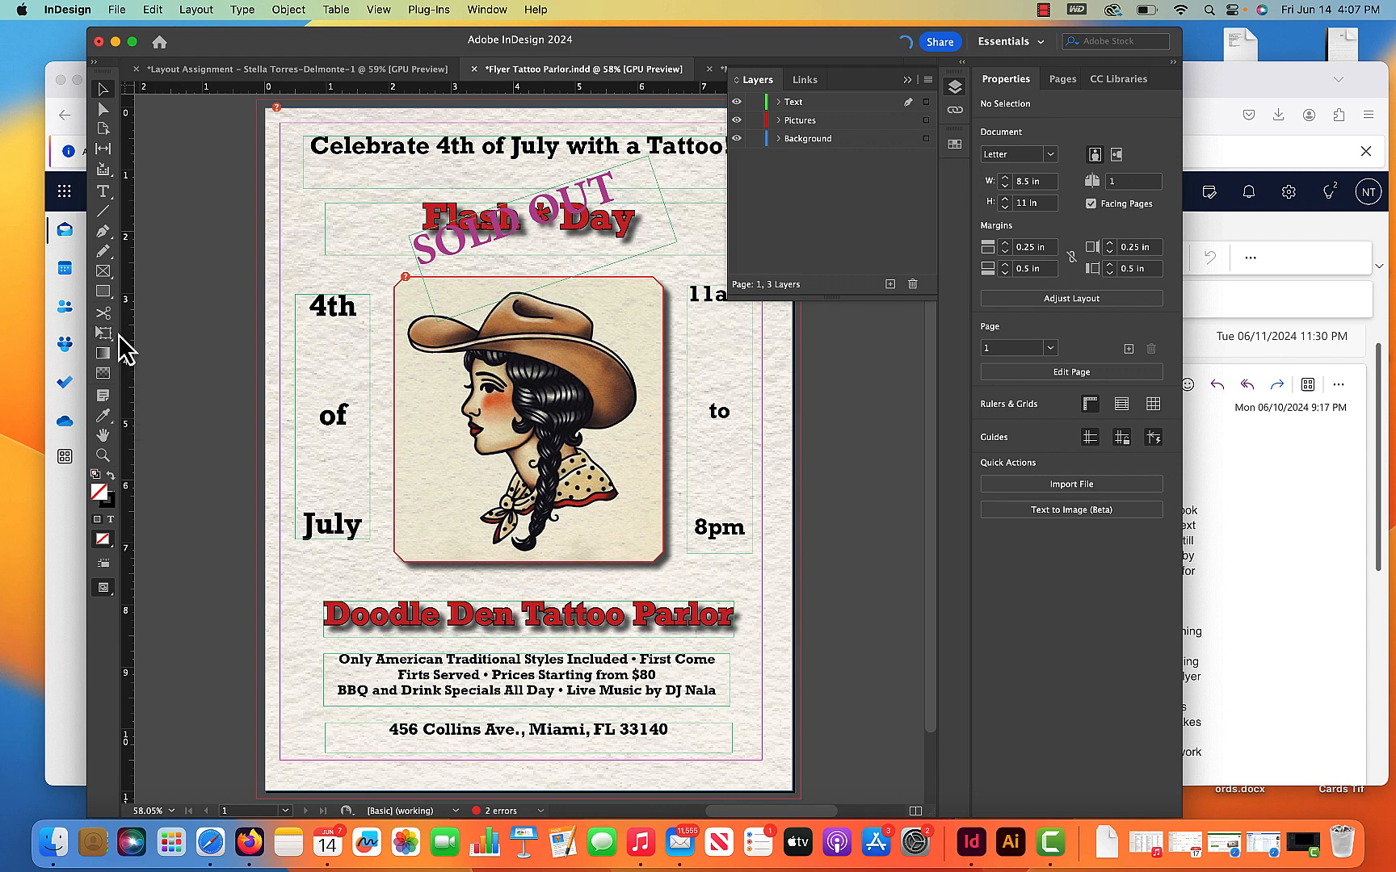
Step: Fill the SOLD OUT frame with black by sampling the "Celebrate 4th of July with a Tattoo!" headline with the Eyedropper tool
key("i")
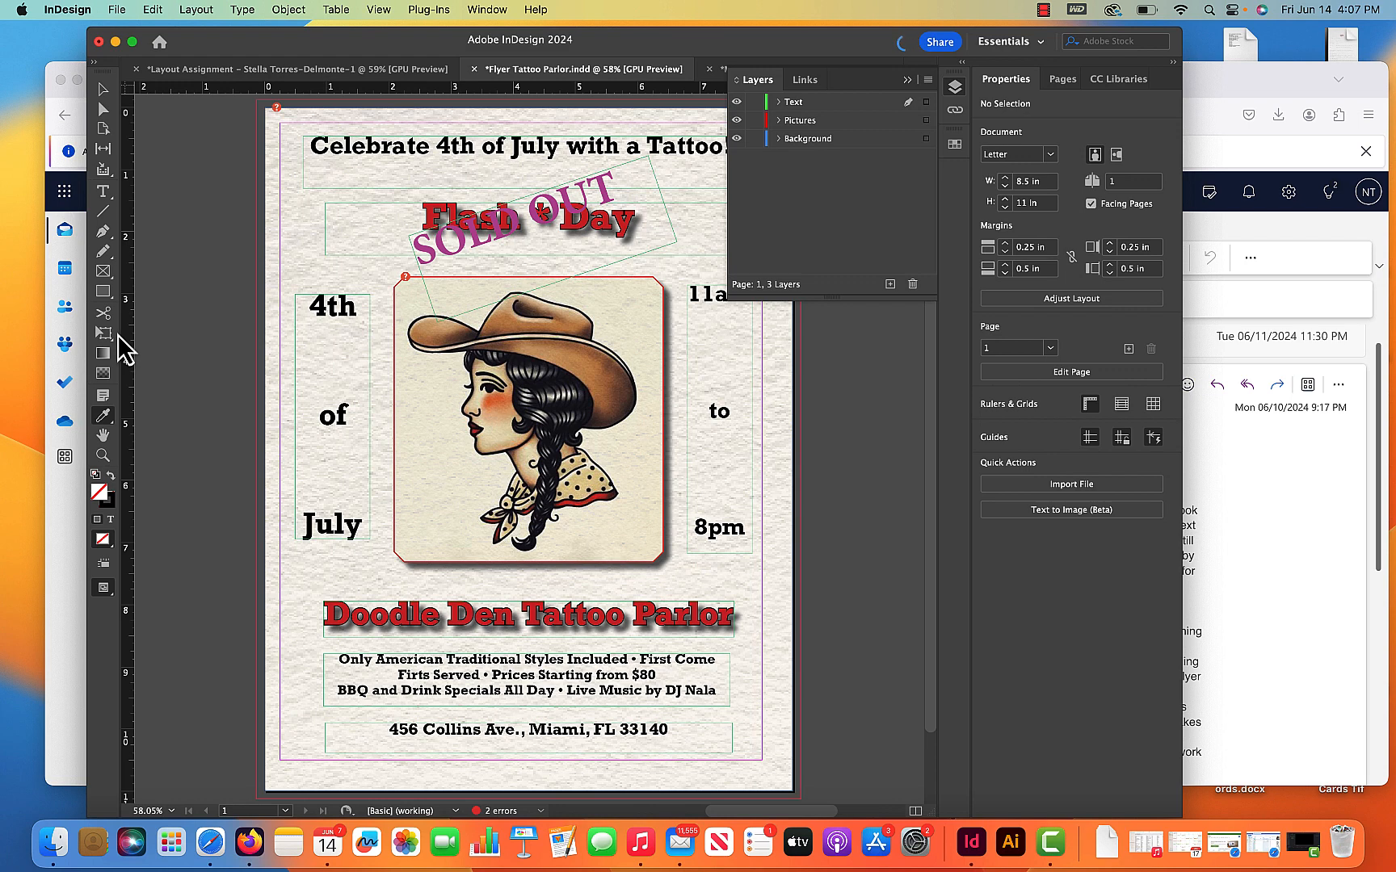
left_click(110, 429)
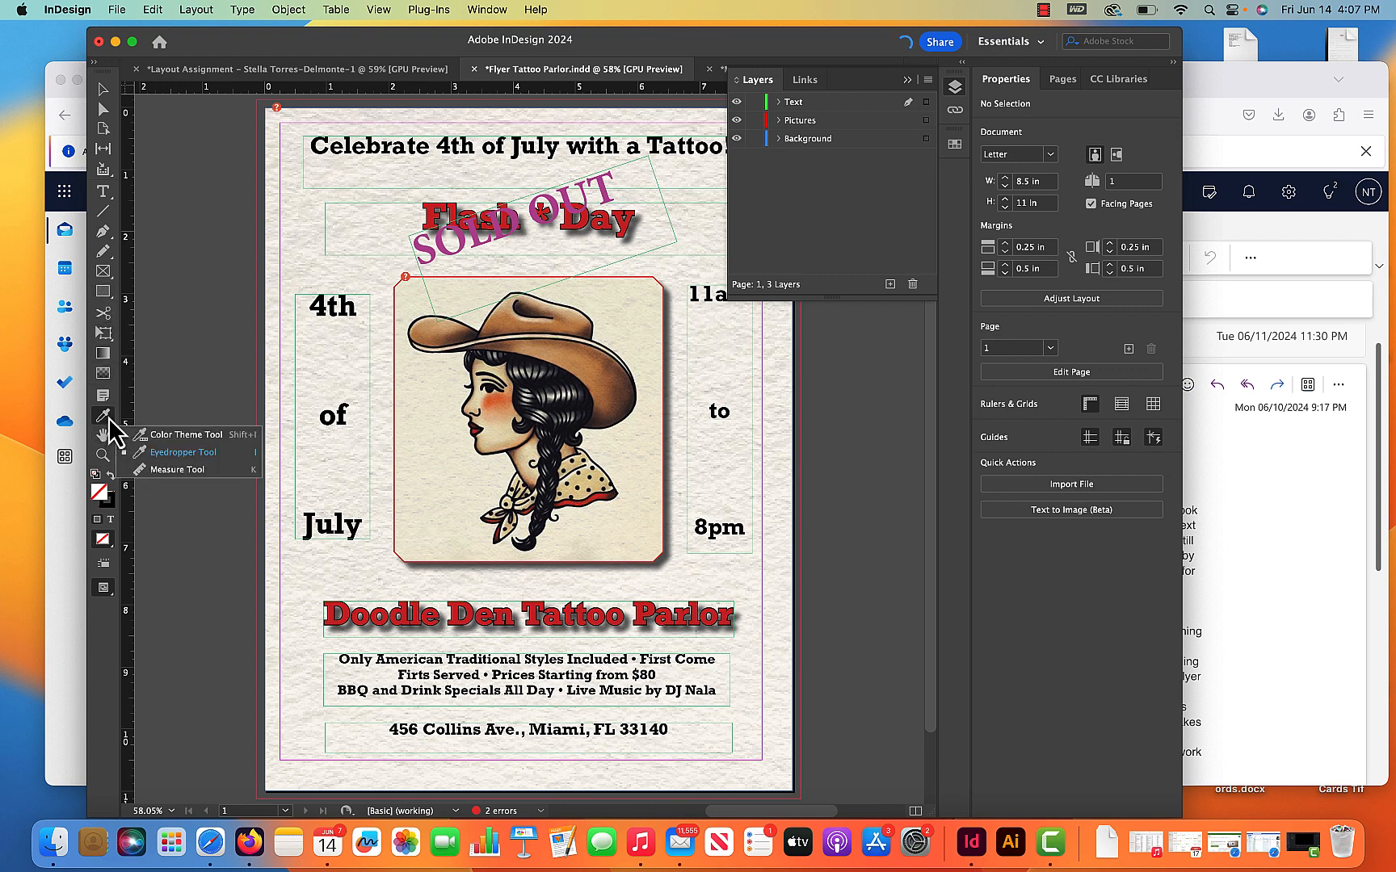
left_click(177, 453)
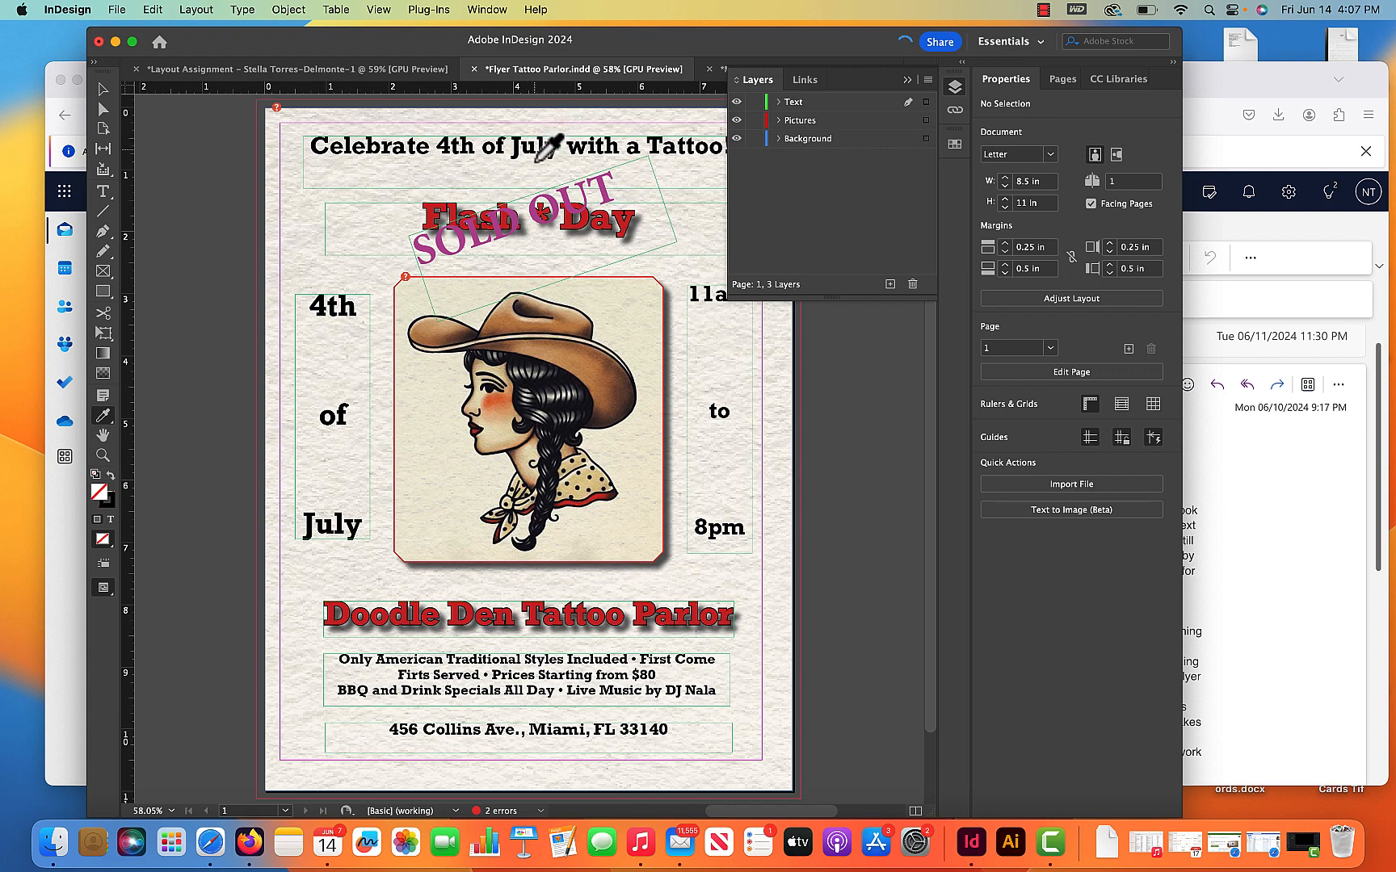
left_click(117, 92)
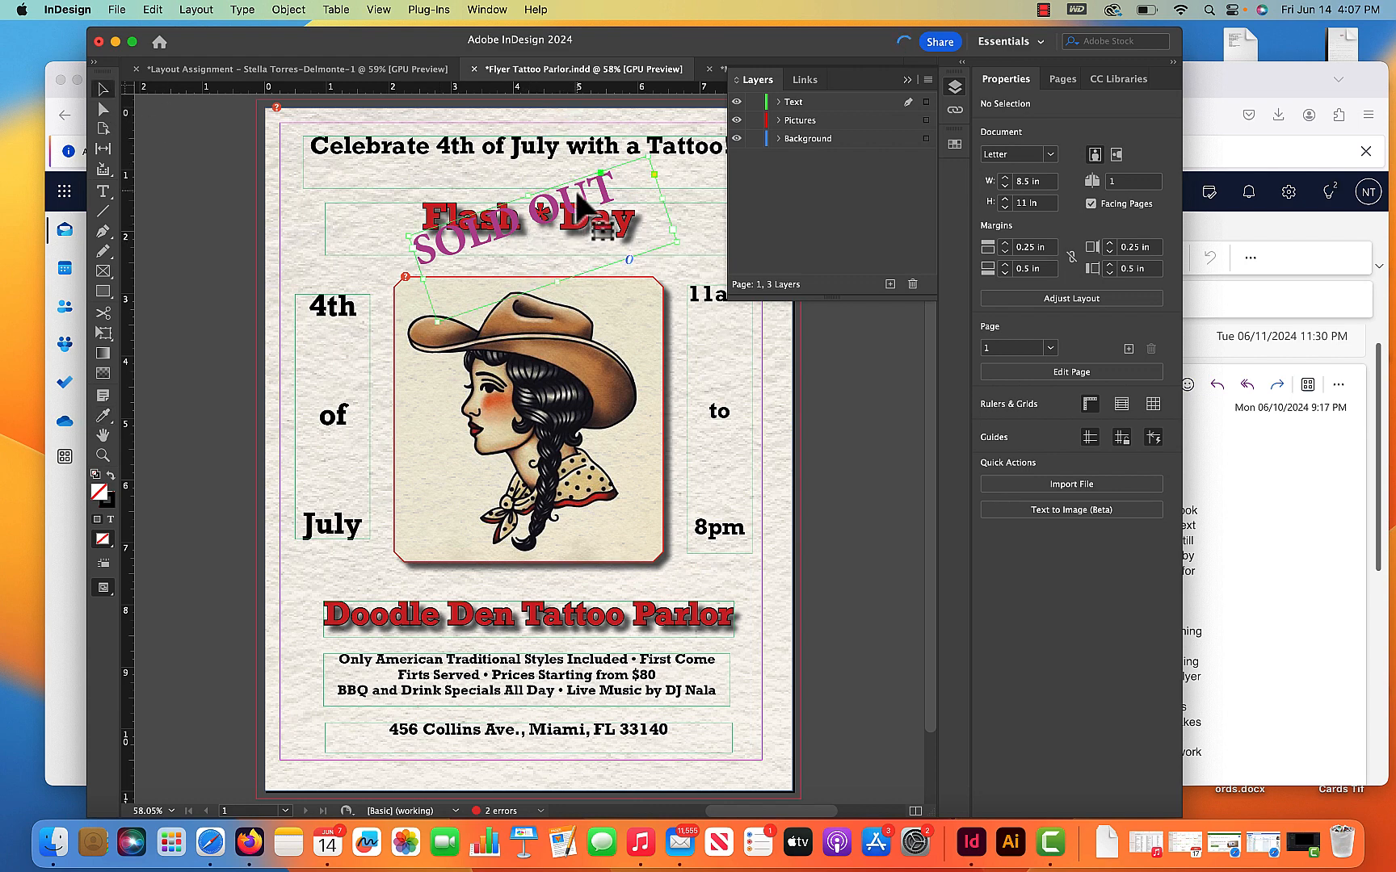
left_click(586, 217)
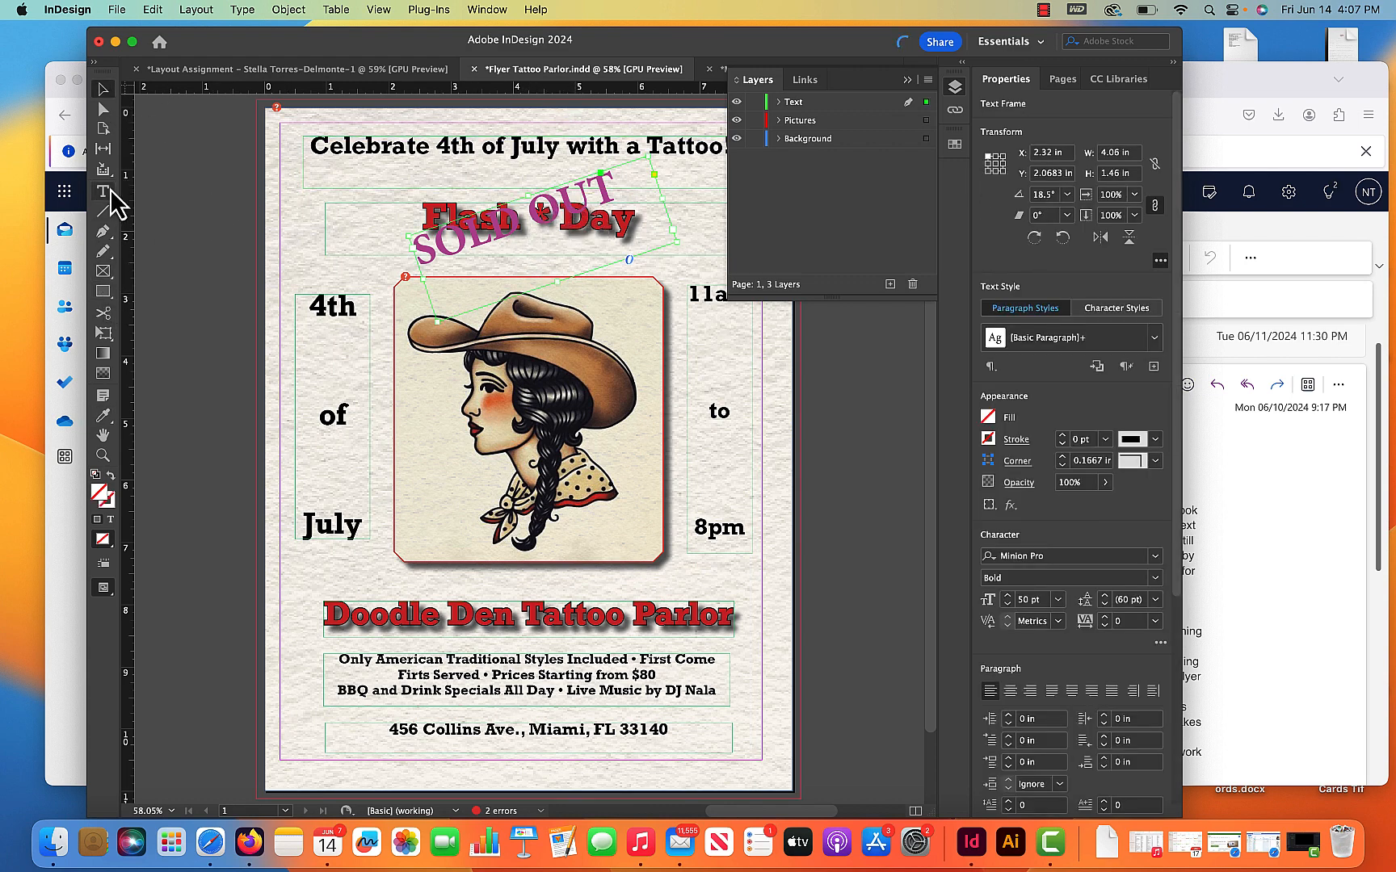
left_click(104, 416)
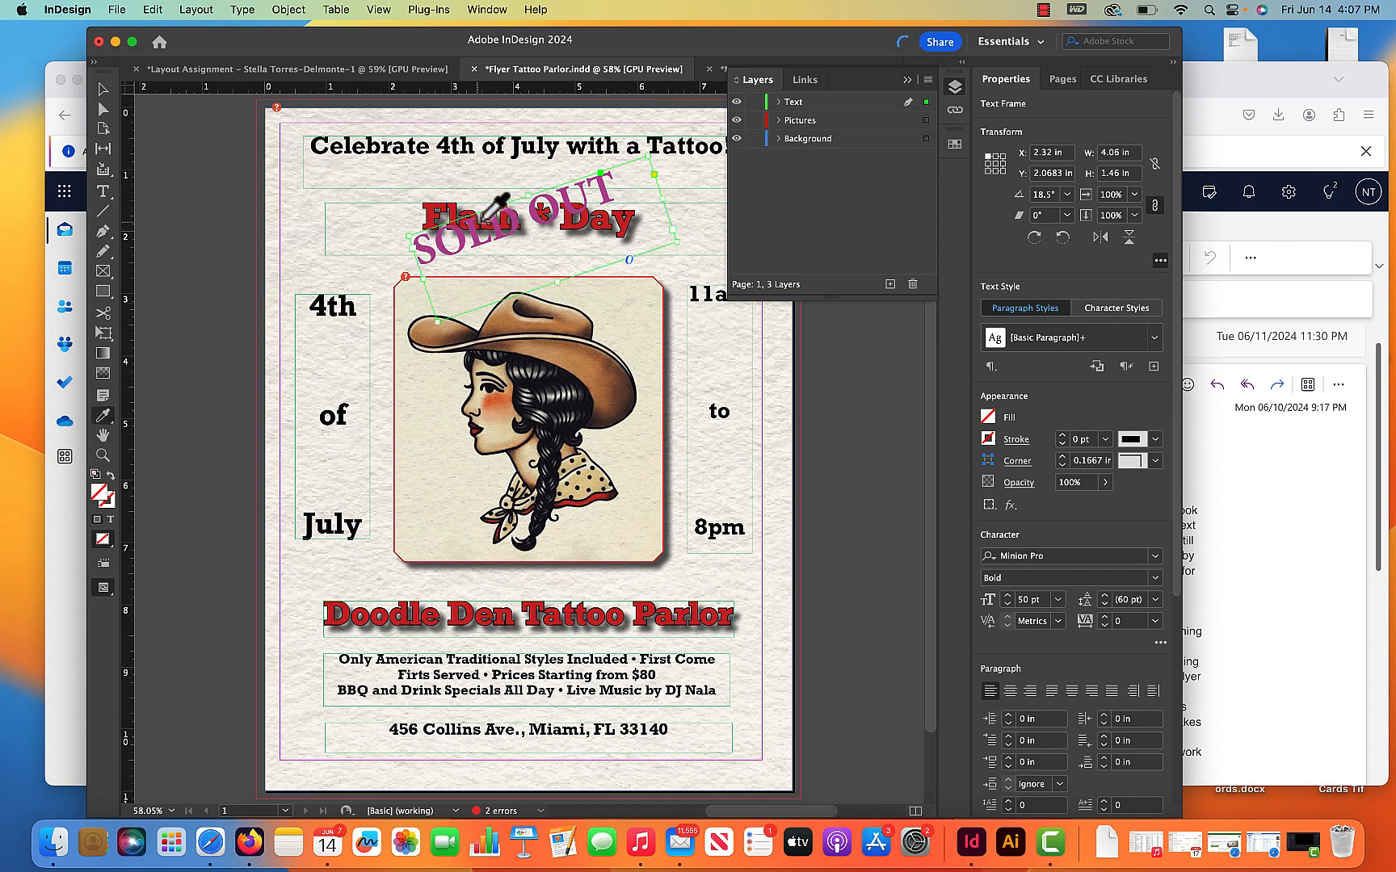
left_click(465, 149)
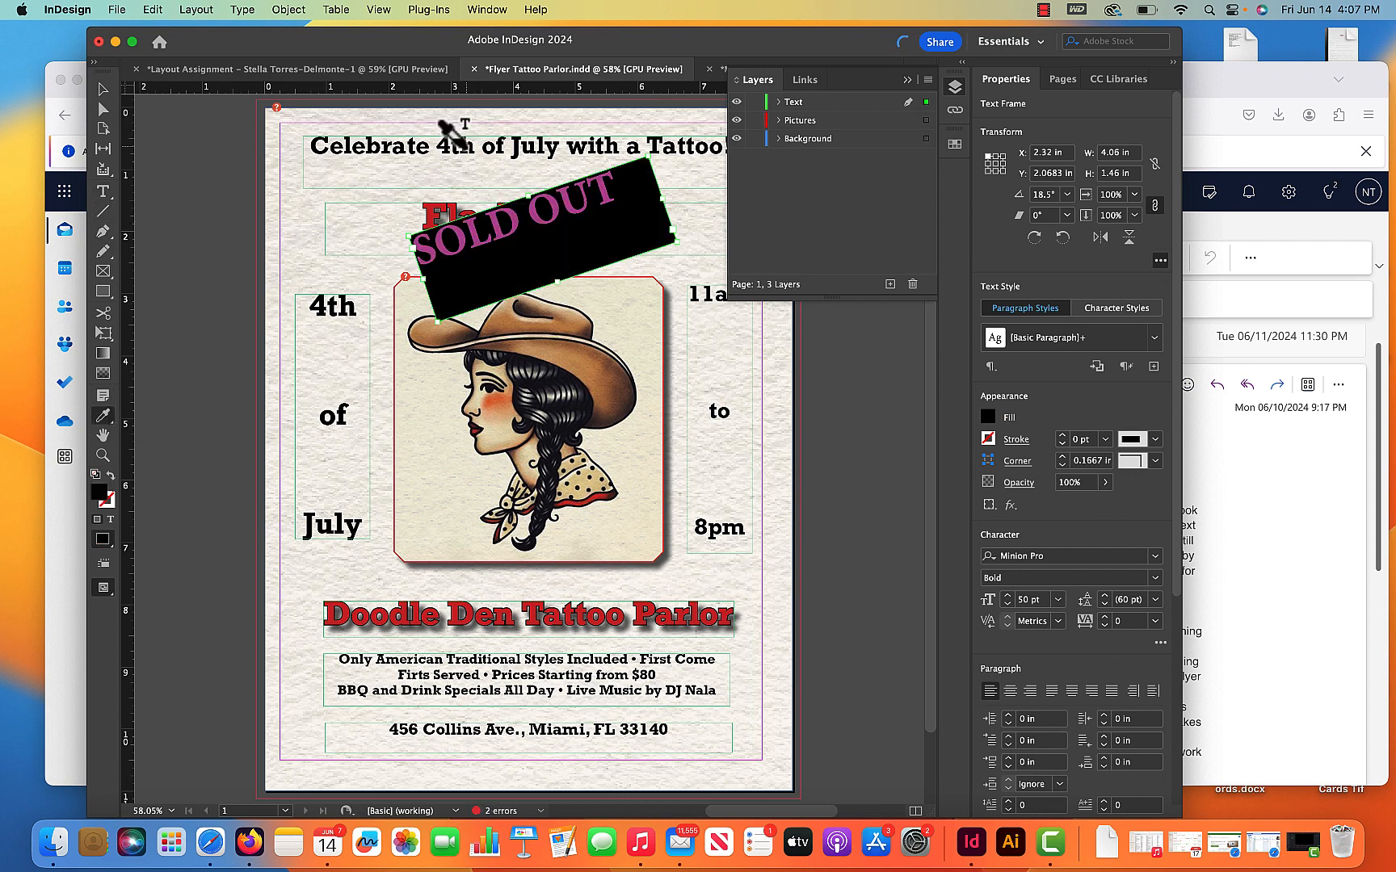
Step: Undo the SOLD OUT frame's black fill and copy the "Celebrate 4th of July with a Tattoo!" headline's formatting onto the SOLD OUT text with the Eyedropper
key("super+z")
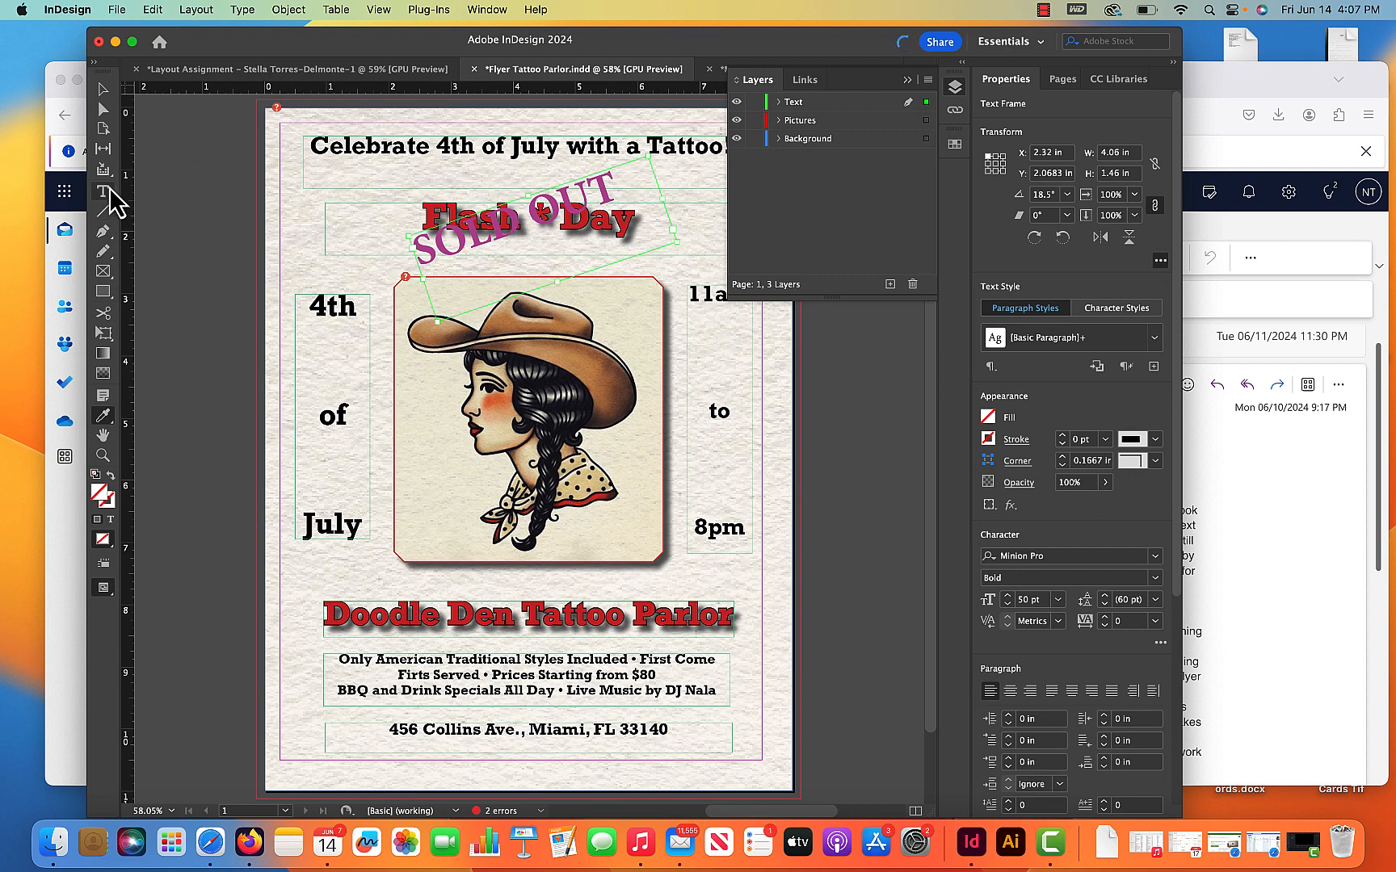
left_click(110, 191)
left_click_drag(615, 179, 192, 380)
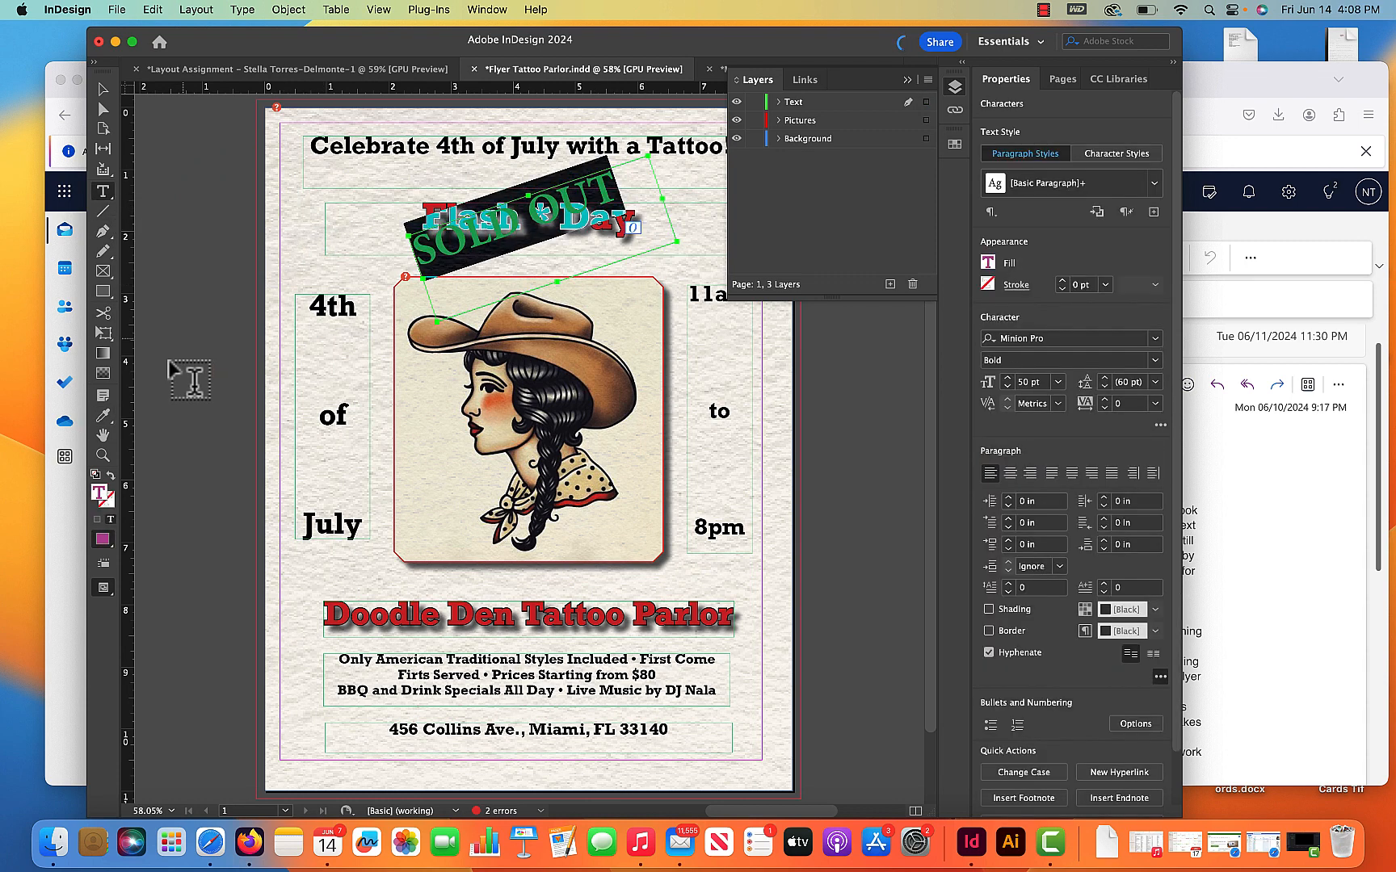
left_click(102, 415)
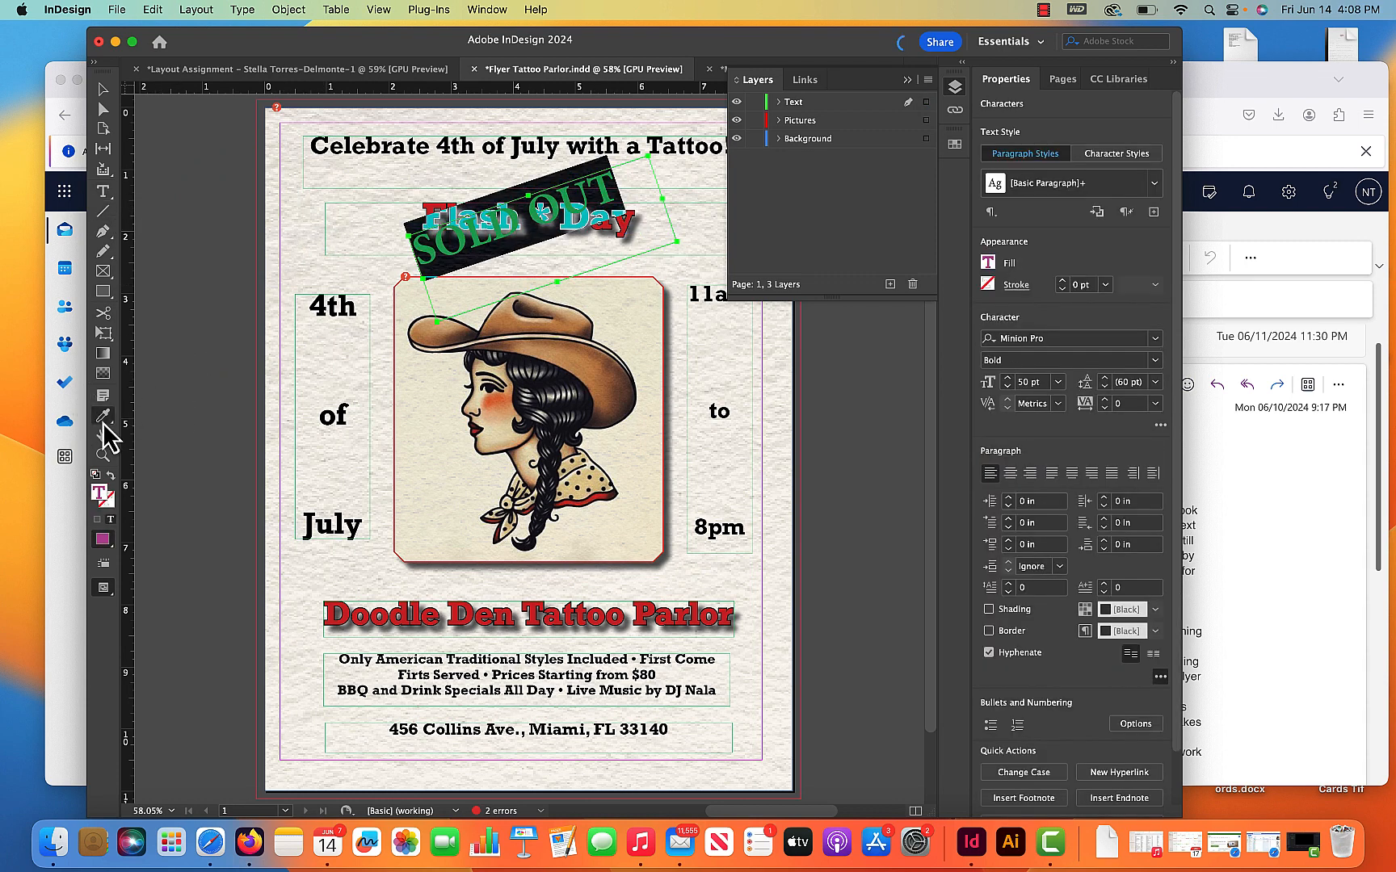
left_click(444, 148)
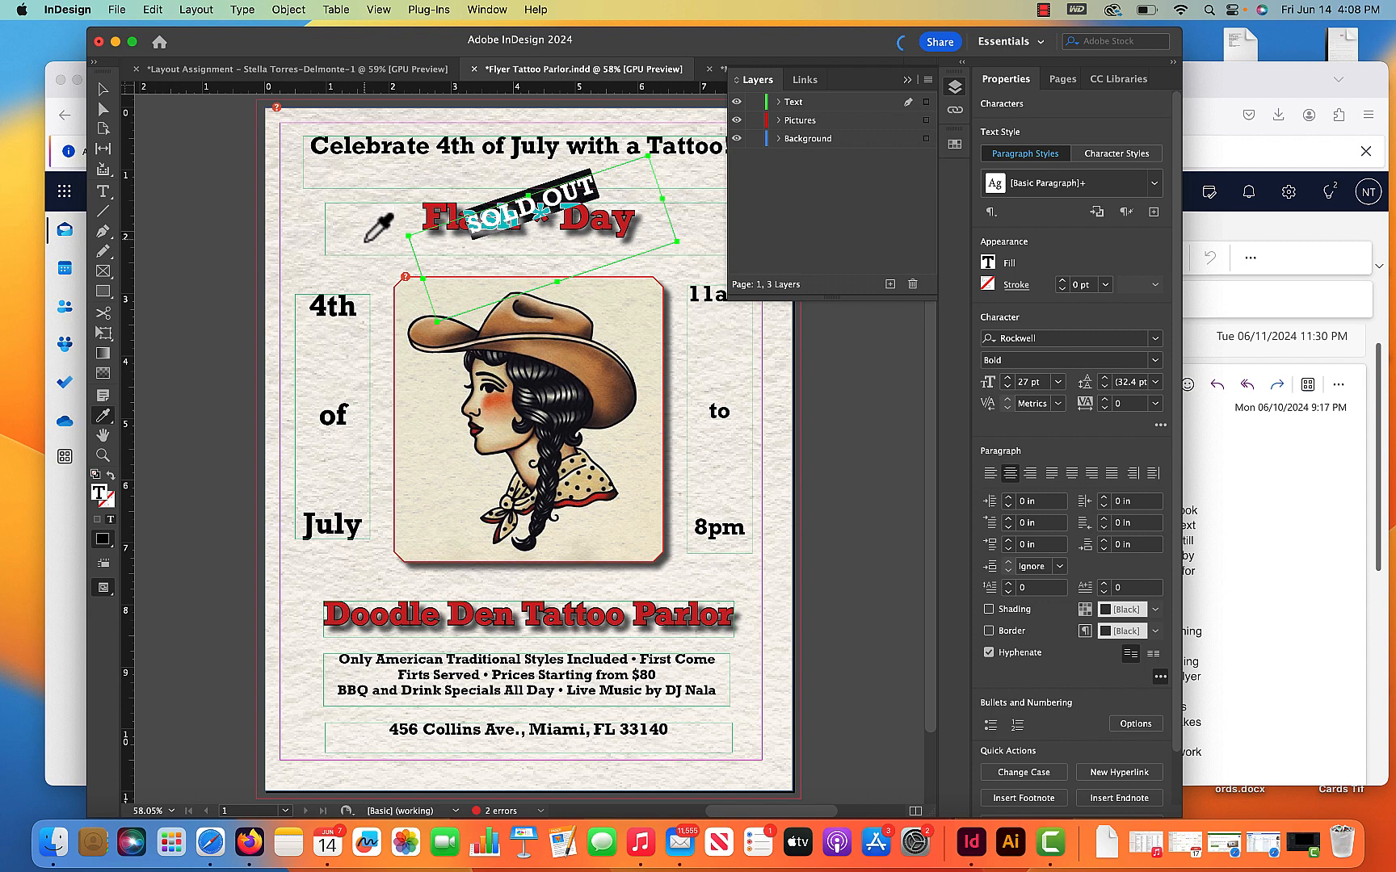
Step: Copy the red outlined "Doodle Den Tattoo Parlor" formatting onto the SOLD OUT text with the Eyedropper, and deselect the text
left_click(484, 616)
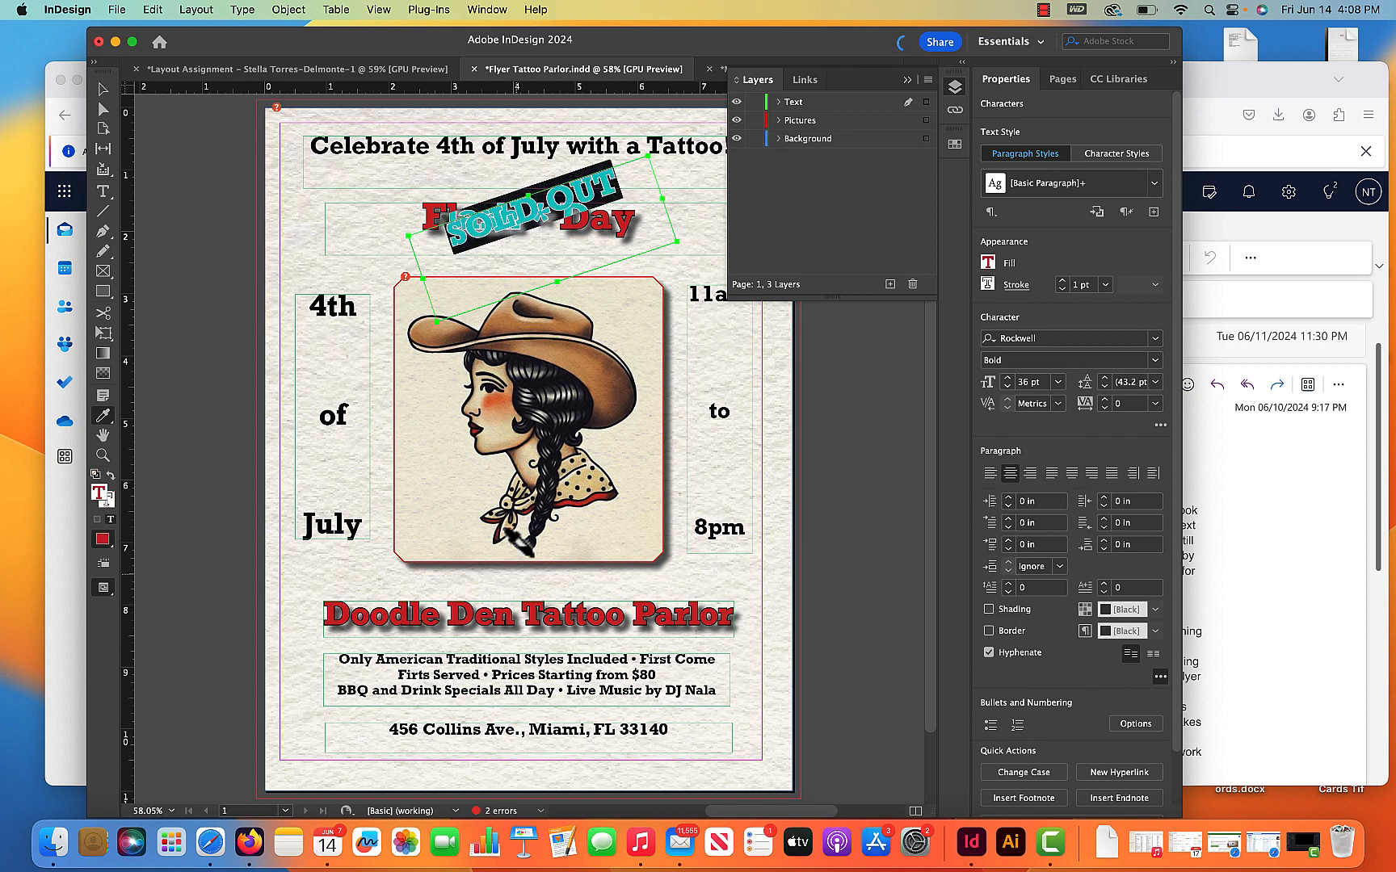
left_click(103, 90)
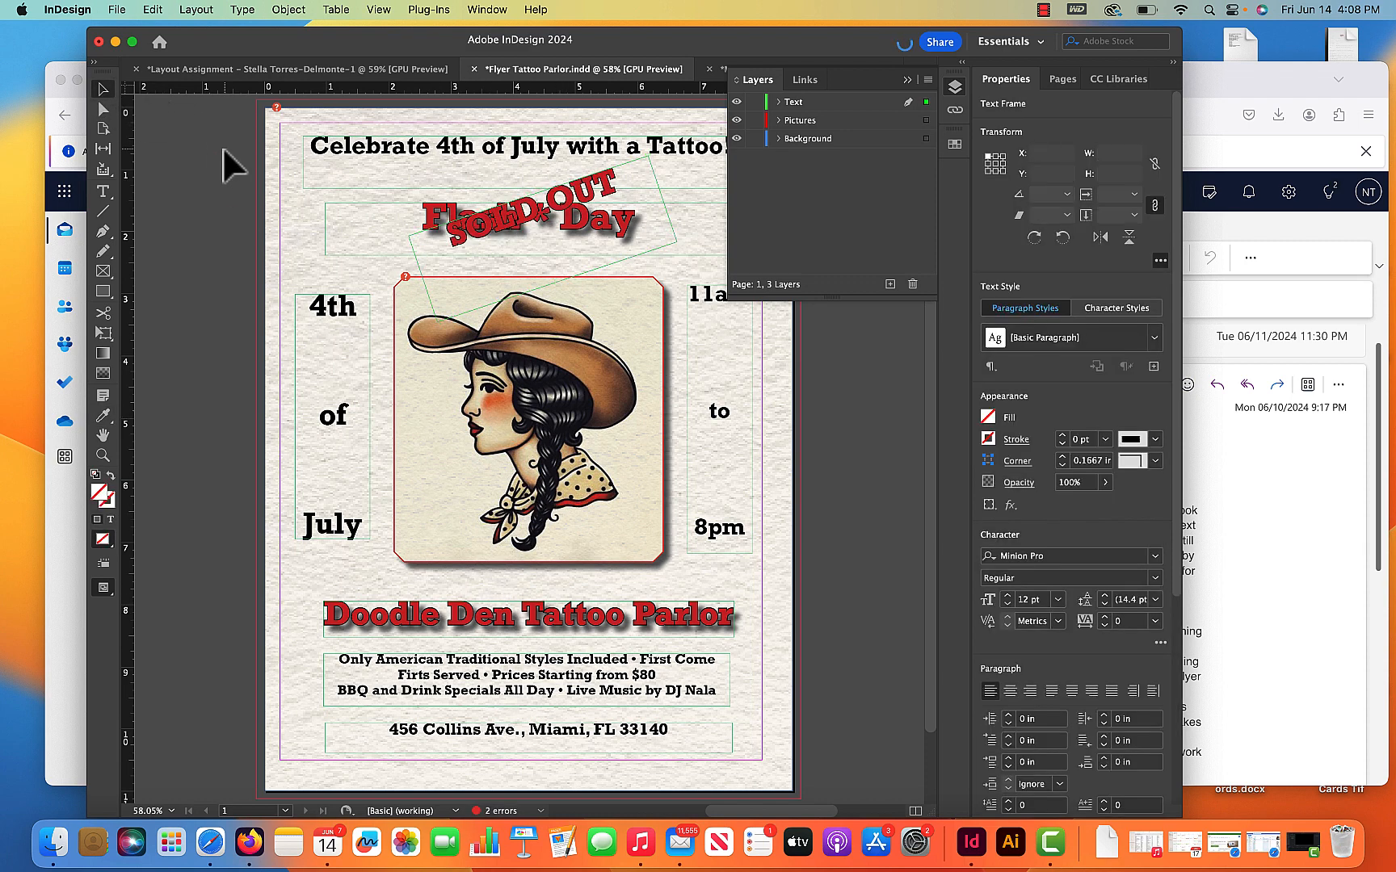
left_click(222, 147)
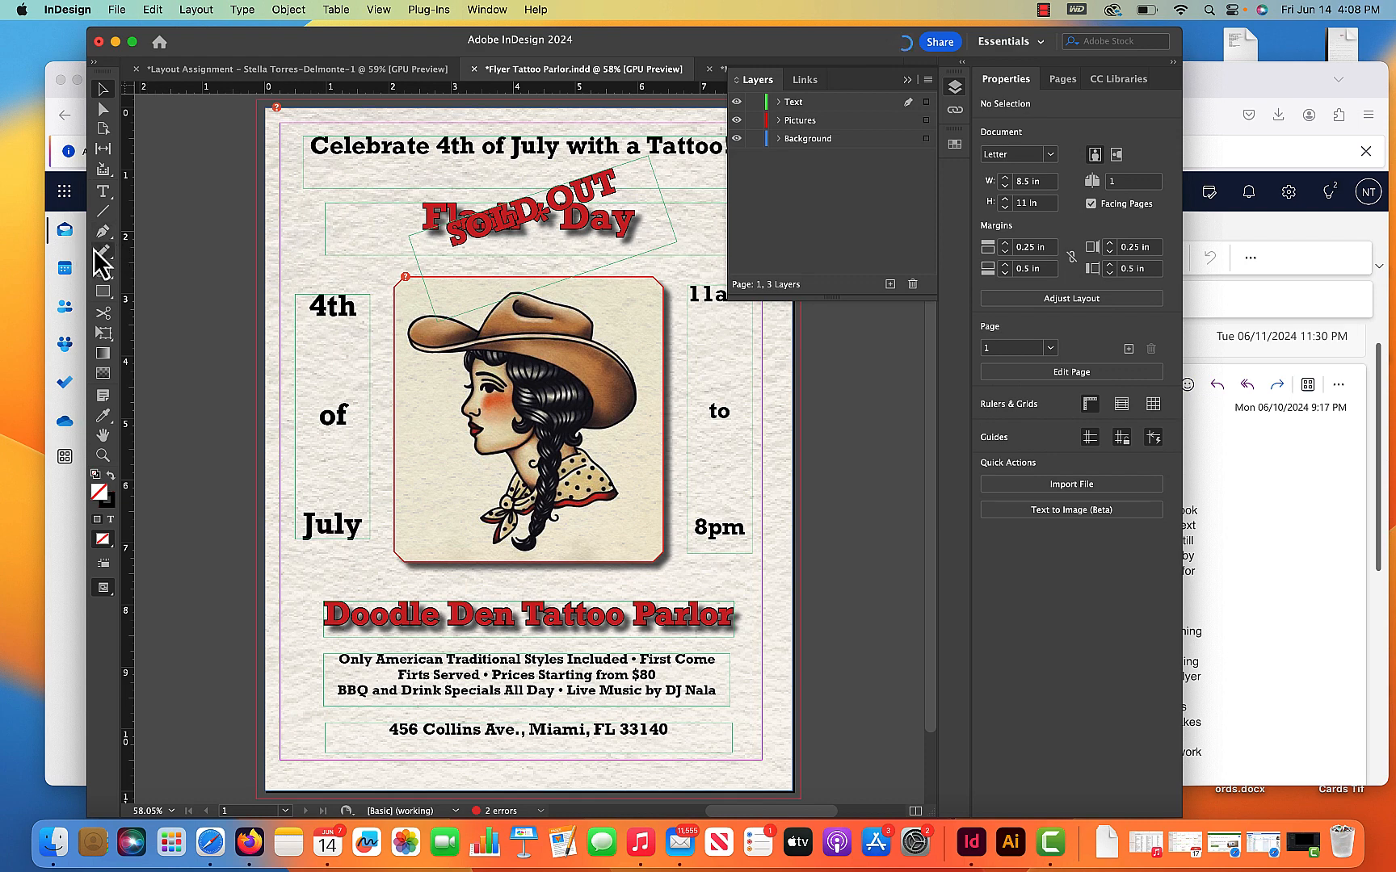
Step: Apply the "Celebrate 4th of July with a Tattoo!" headline's formatting to the SOLD OUT text and the "Doodle Den Tattoo Parlor" line with the Eyedropper
left_click(104, 416)
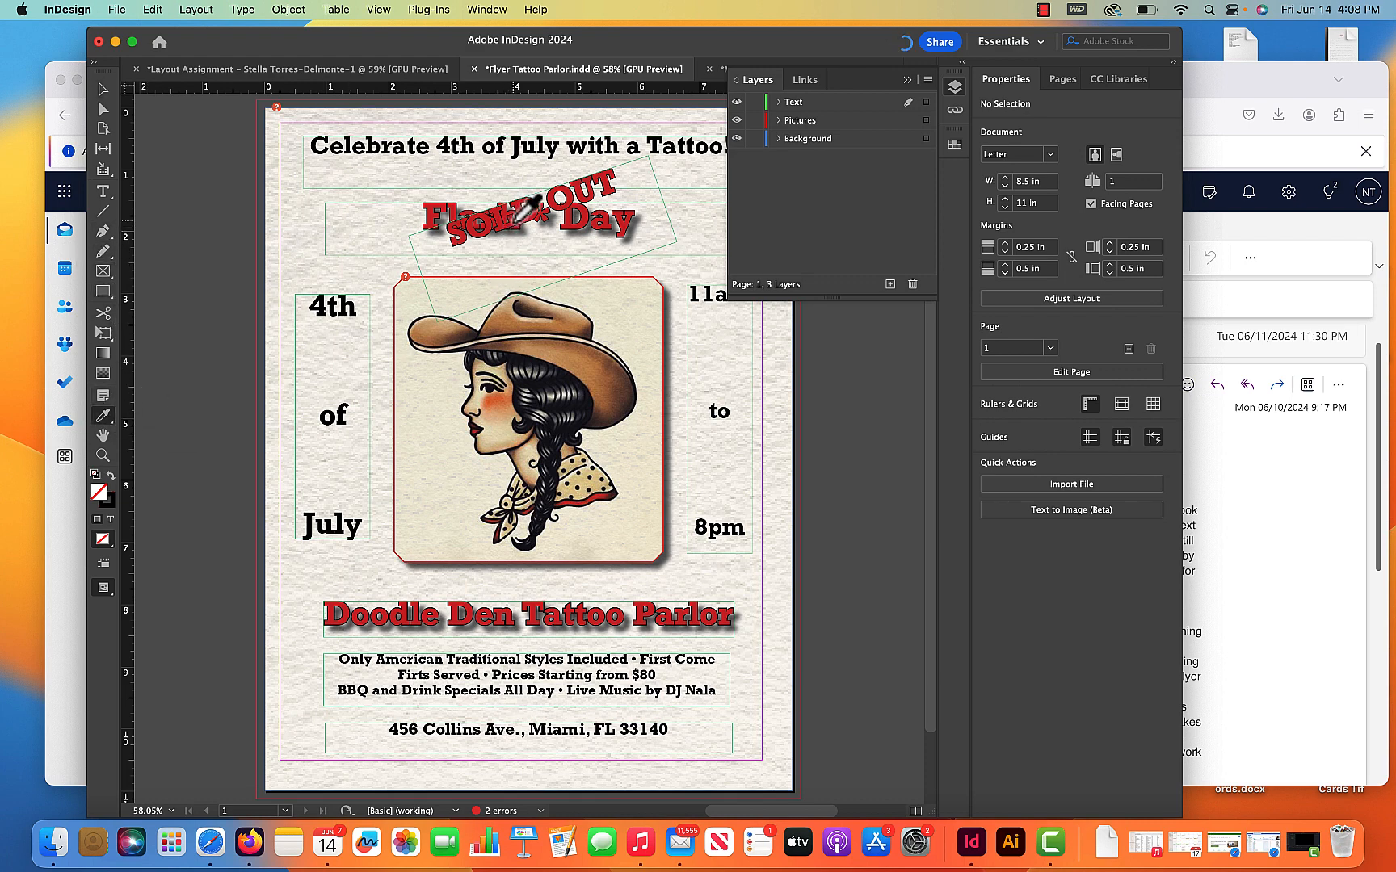
left_click(103, 191)
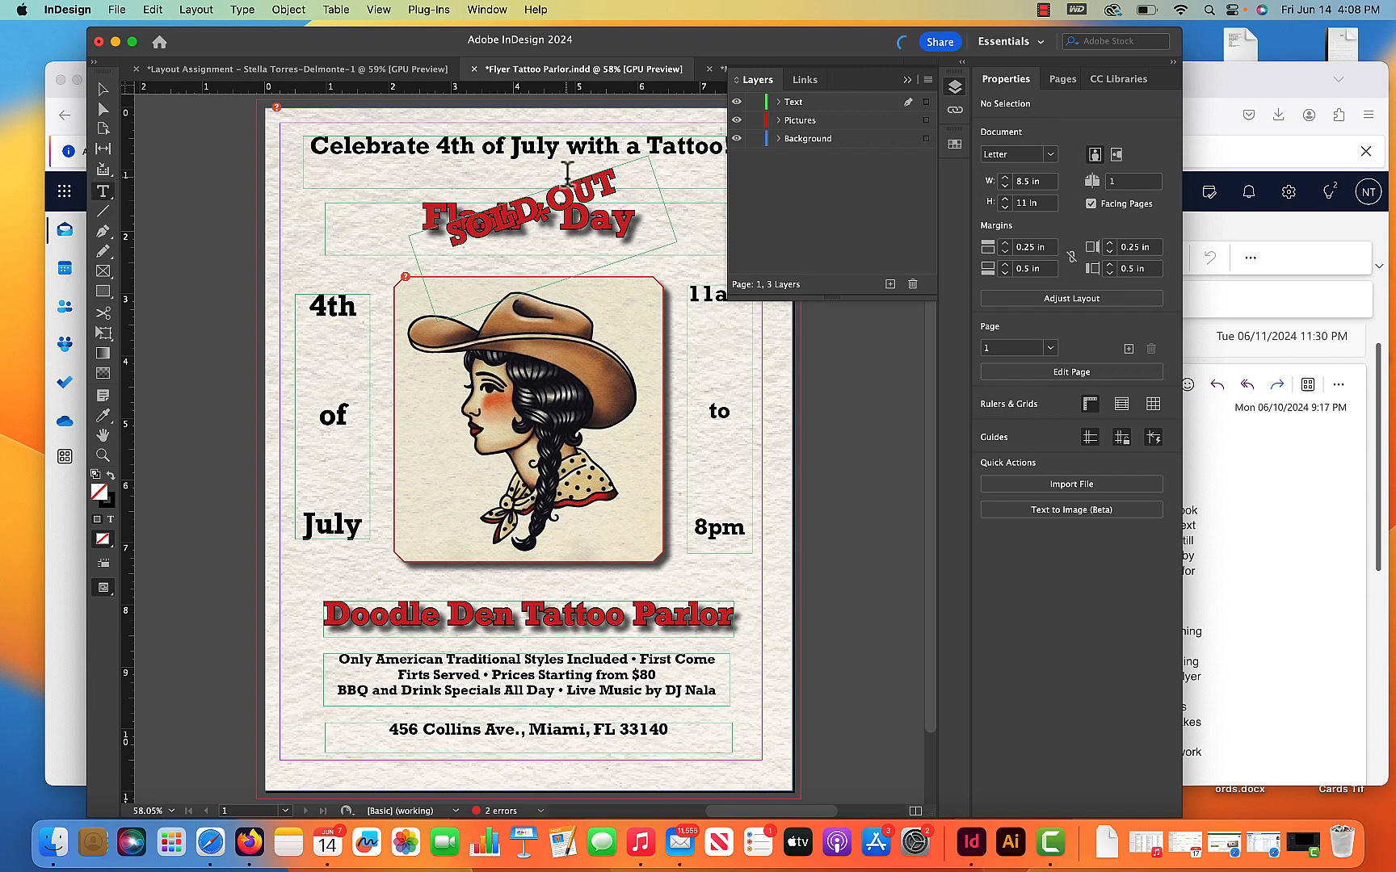
left_click(102, 415)
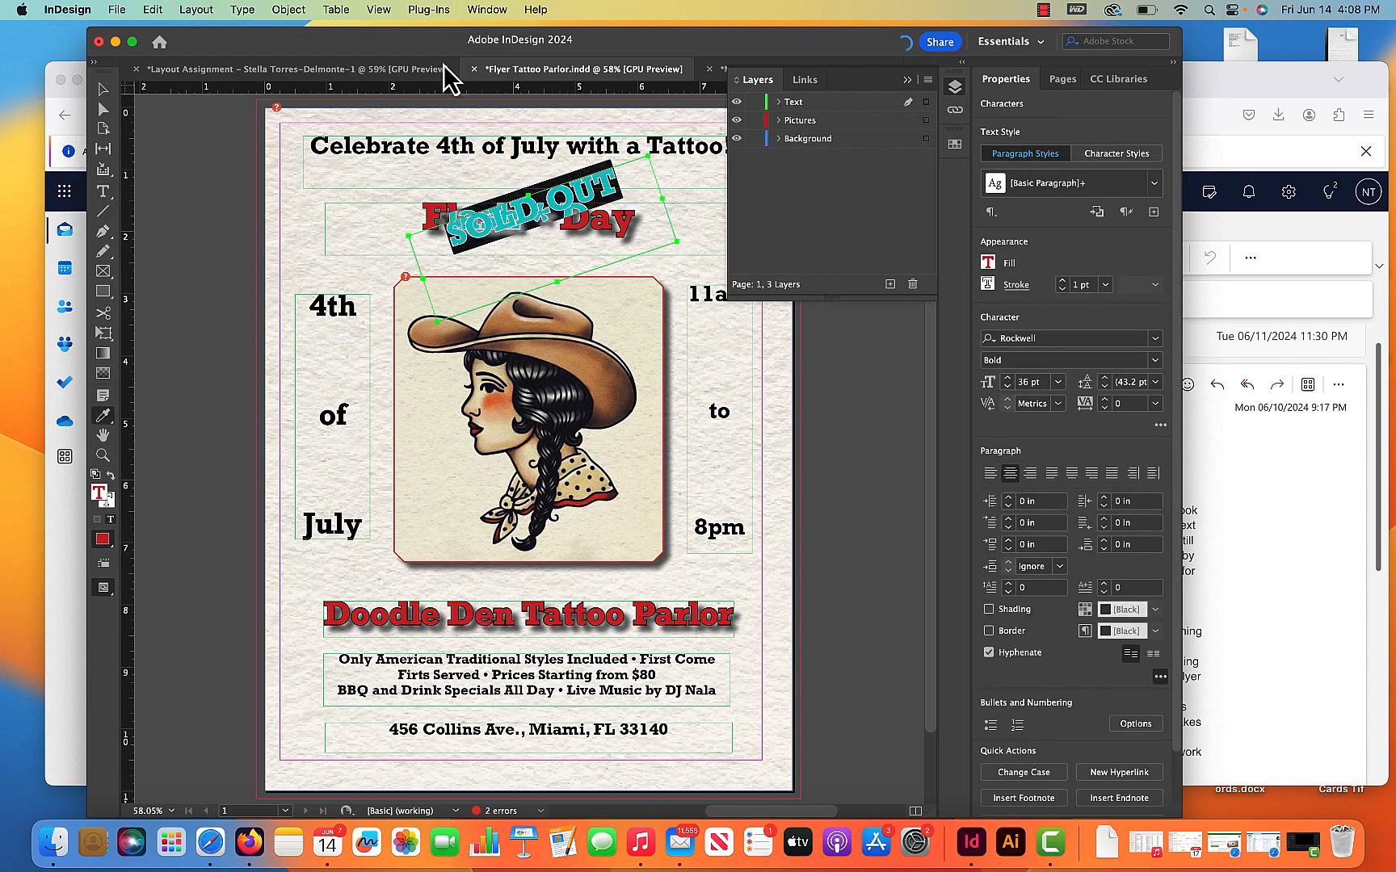
left_click(450, 141)
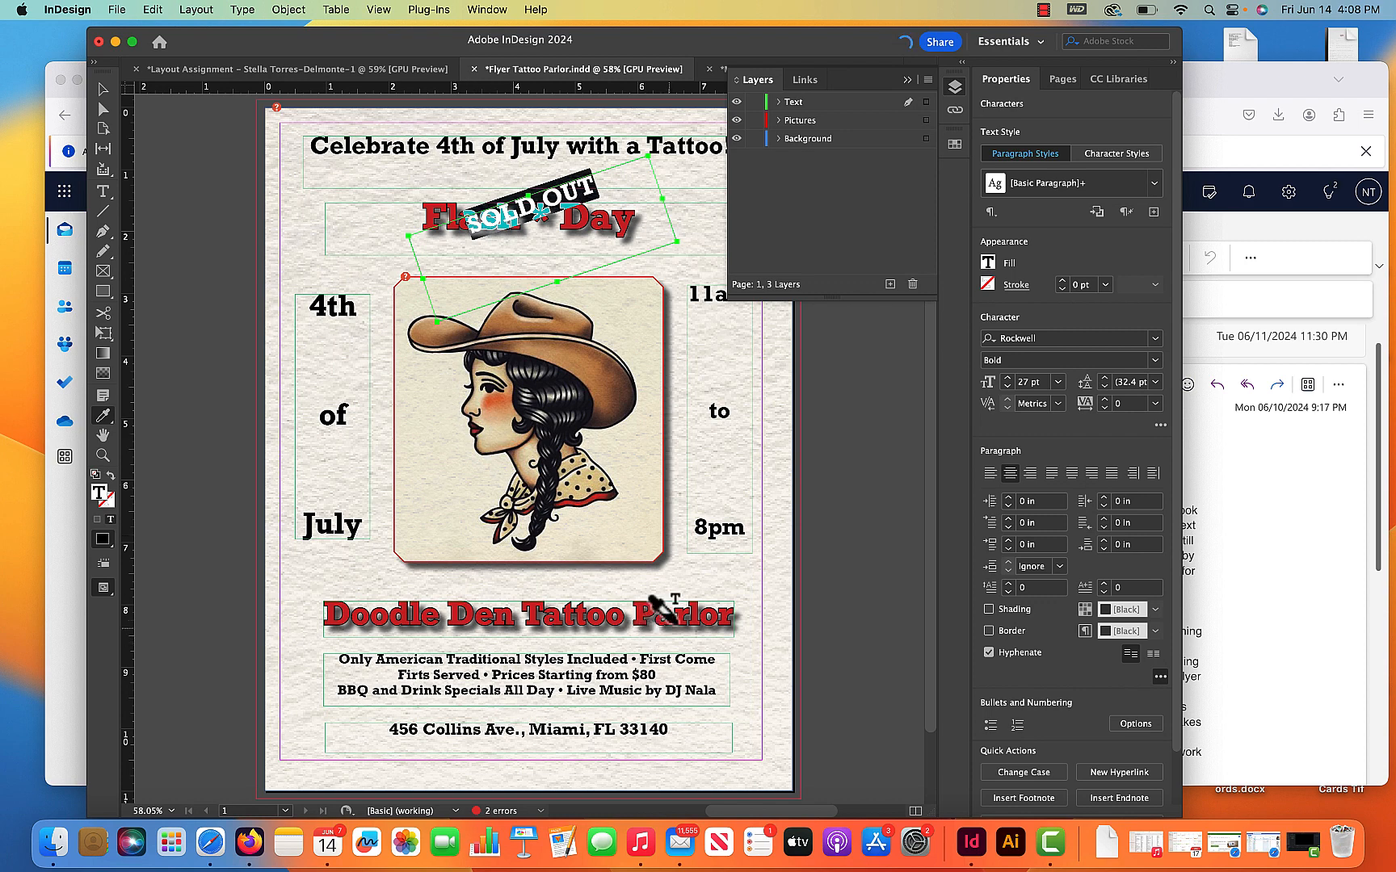
left_click_drag(734, 615, 361, 559)
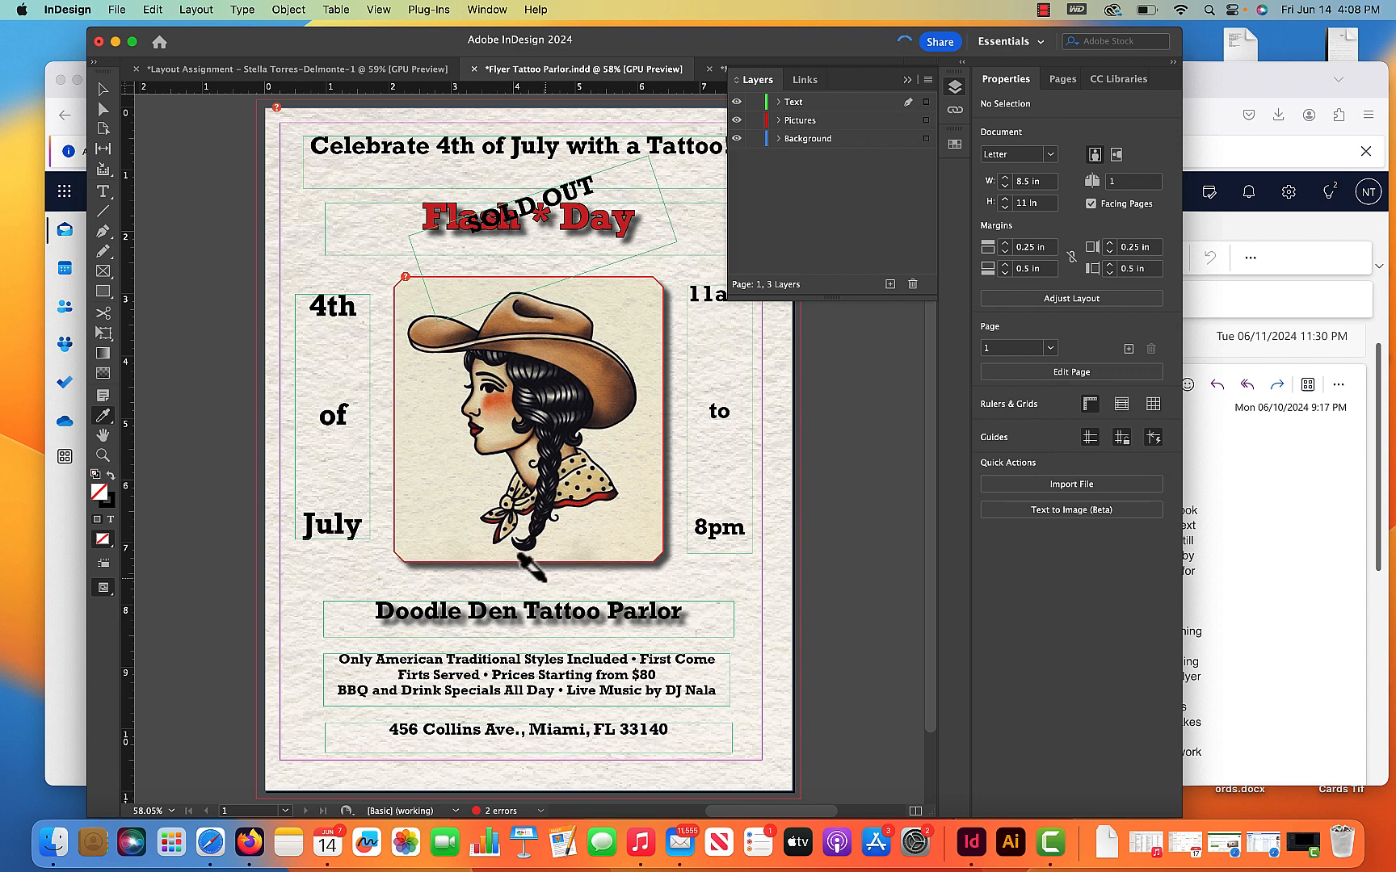
Step: Try applying the sampled headline formatting to the "Flash * Day" frame, and undo its black fill
left_click_drag(616, 181, 428, 226)
left_click(418, 213)
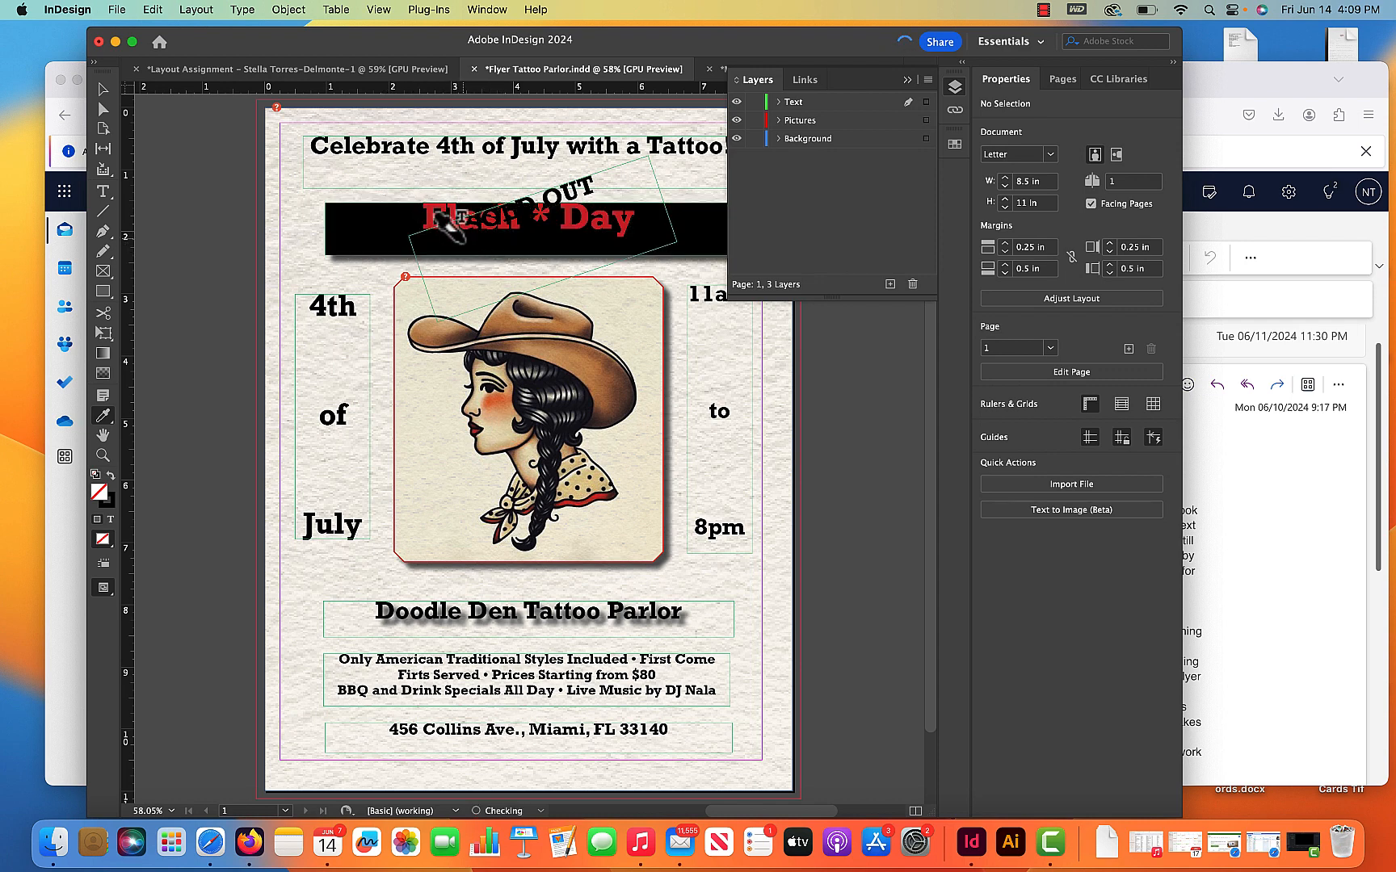
key("super+z")
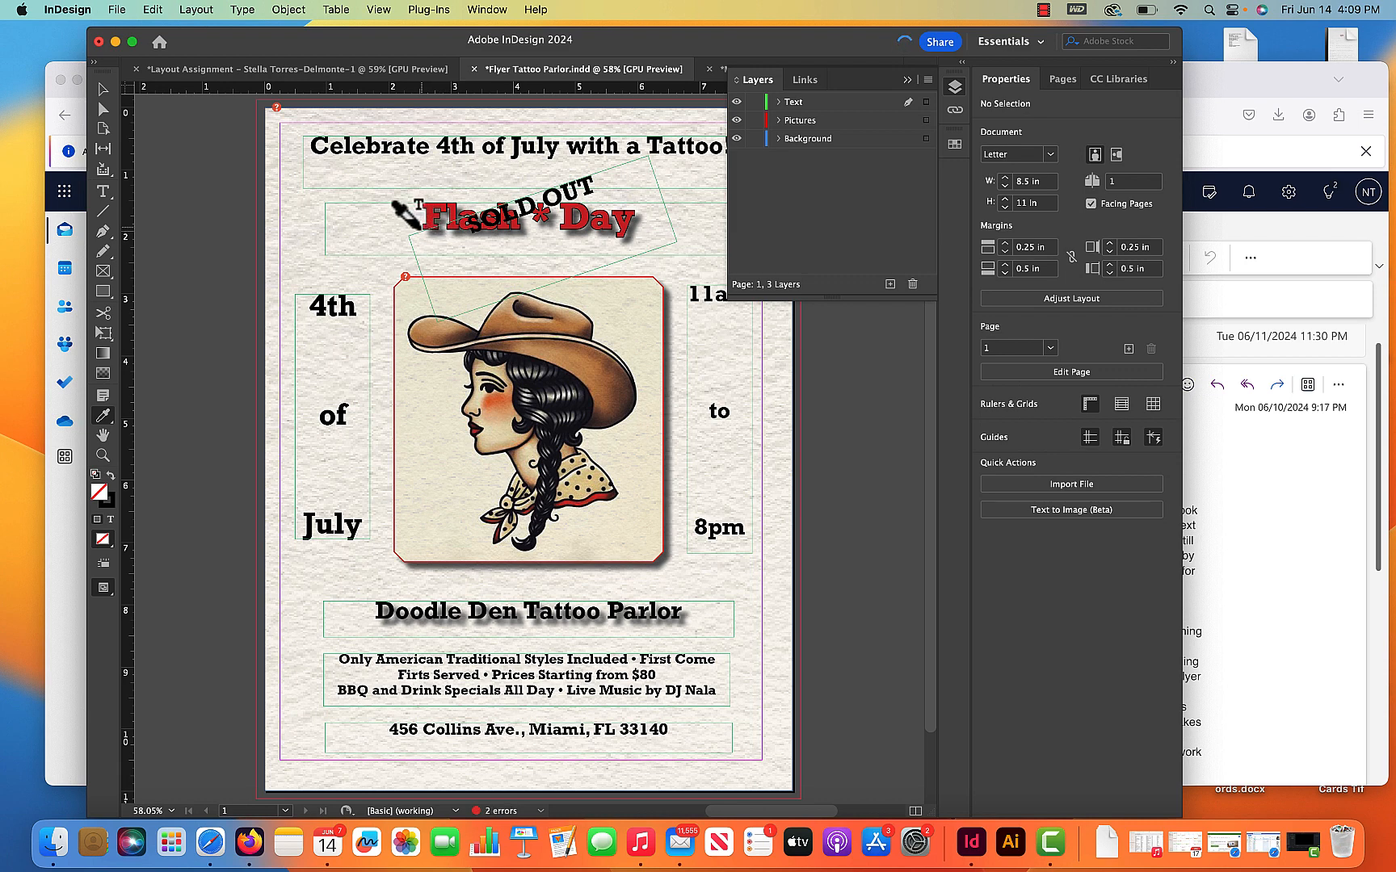
Step: Try scaling the cowgirl picture together with its frame to about 5.53 by 5.87 in, and undo the resize
left_click(96, 98)
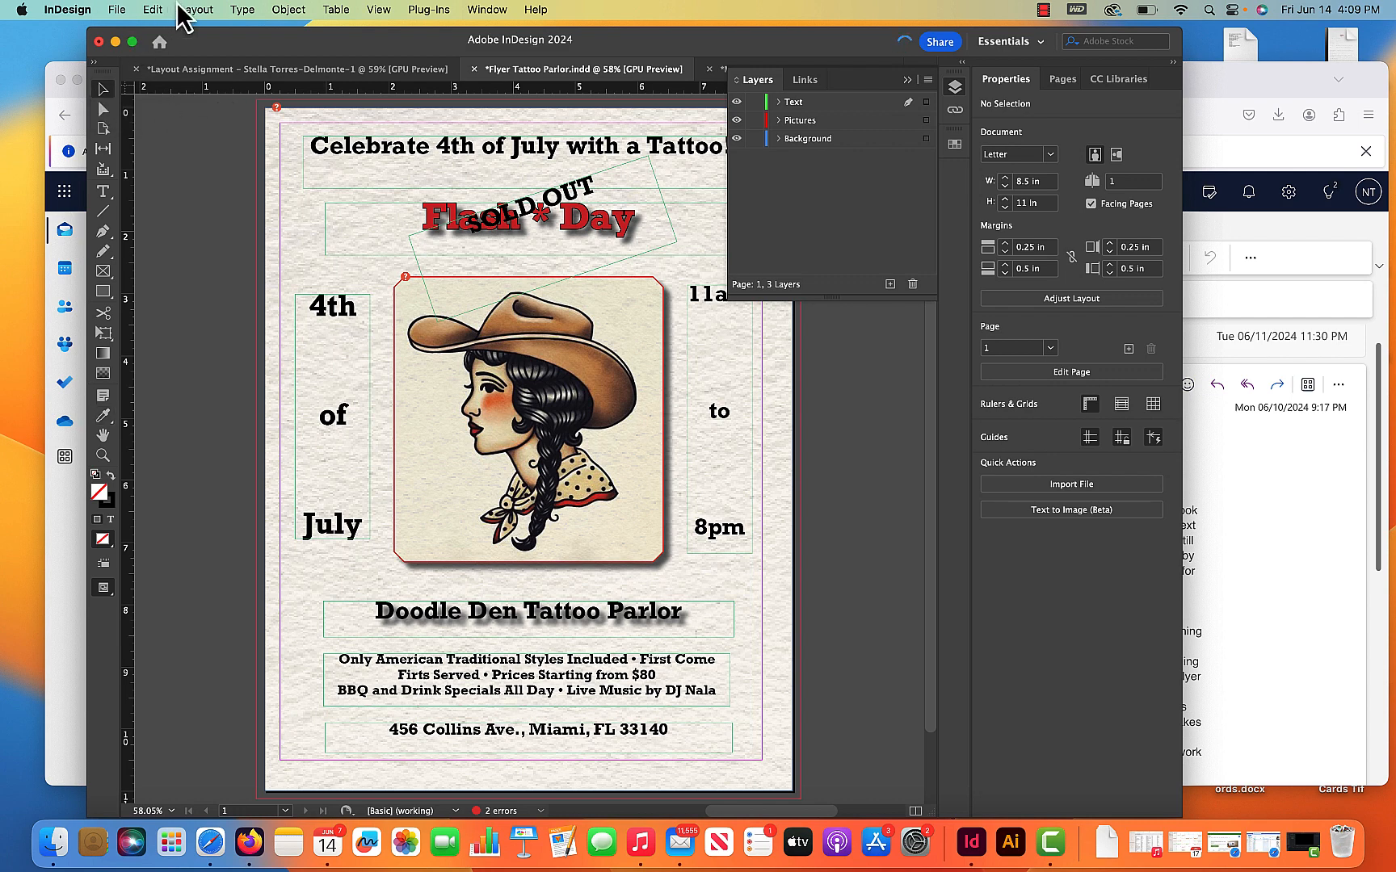
left_click(503, 400)
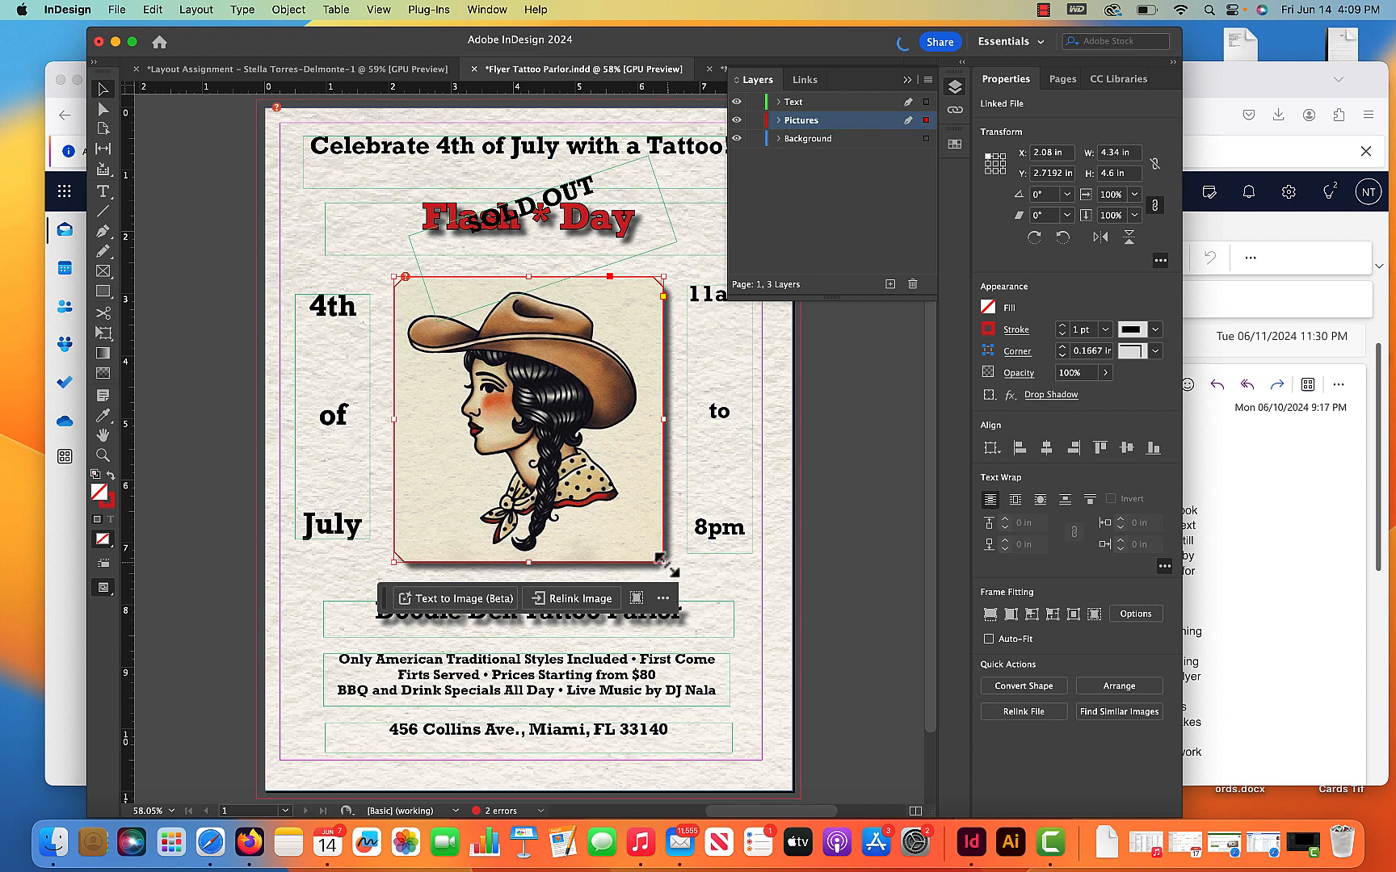
mouse_move(660, 558)
left_mouse_down()
mouse_move(713, 639)
mouse_move(738, 640)
left_mouse_up()
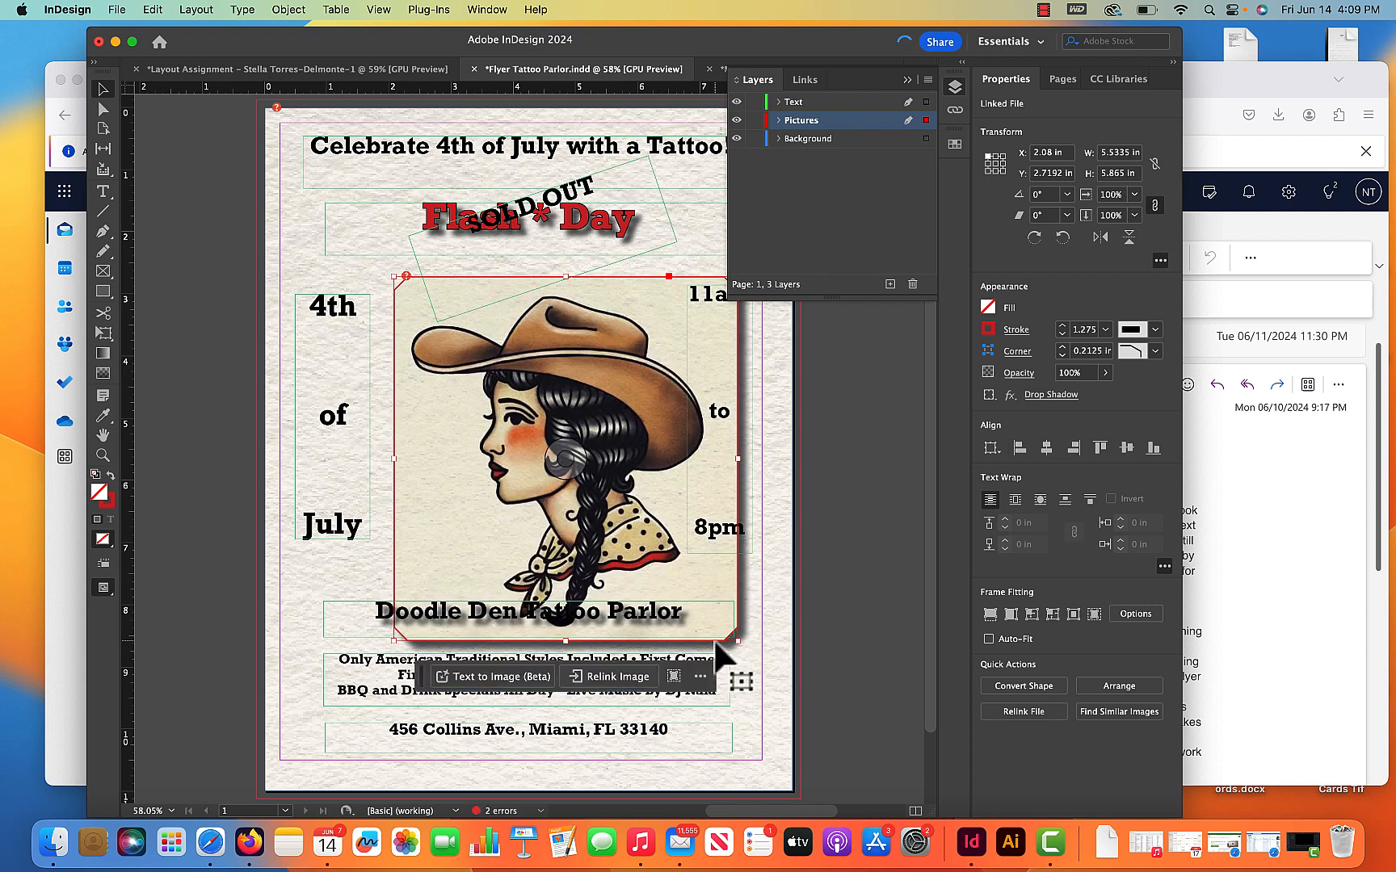
key("super+z")
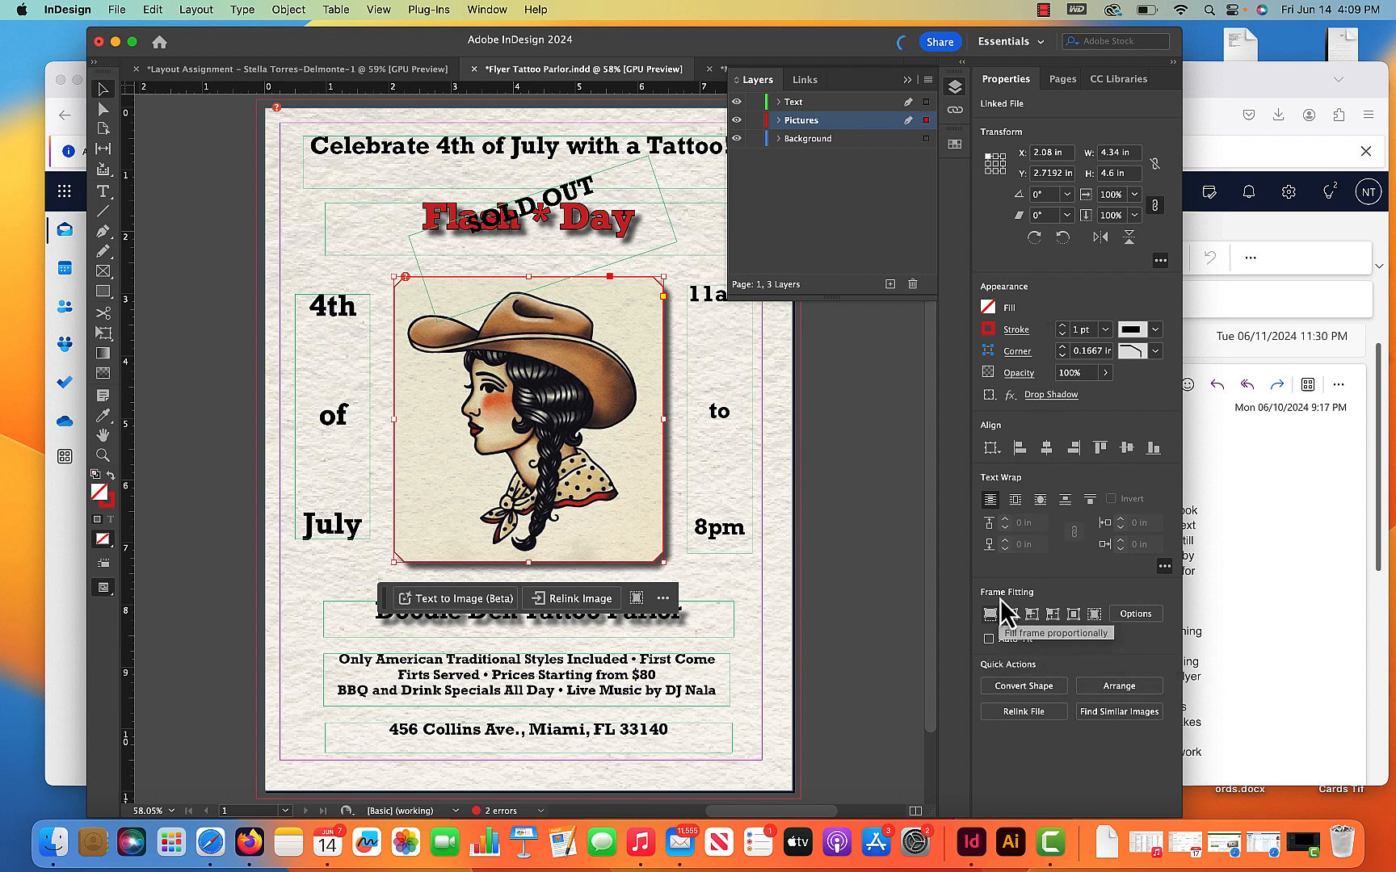
Step: Enable Auto-Fit for the cowgirl picture, try enlarging its frame to more than 5.7 by 6.54 in, and undo the resize
left_click(989, 640)
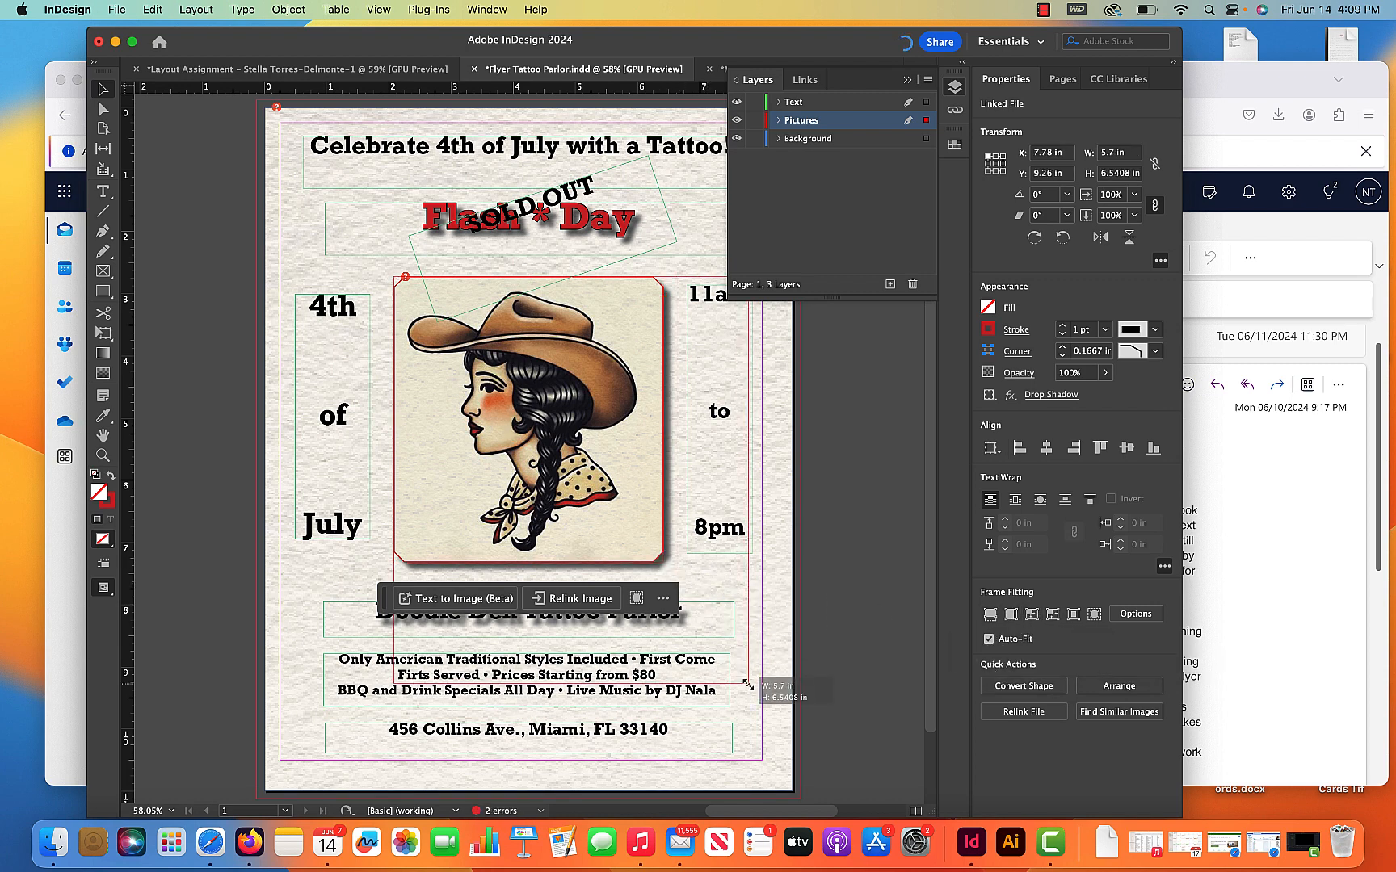
left_click_drag(663, 564, 768, 688)
key("super+z")
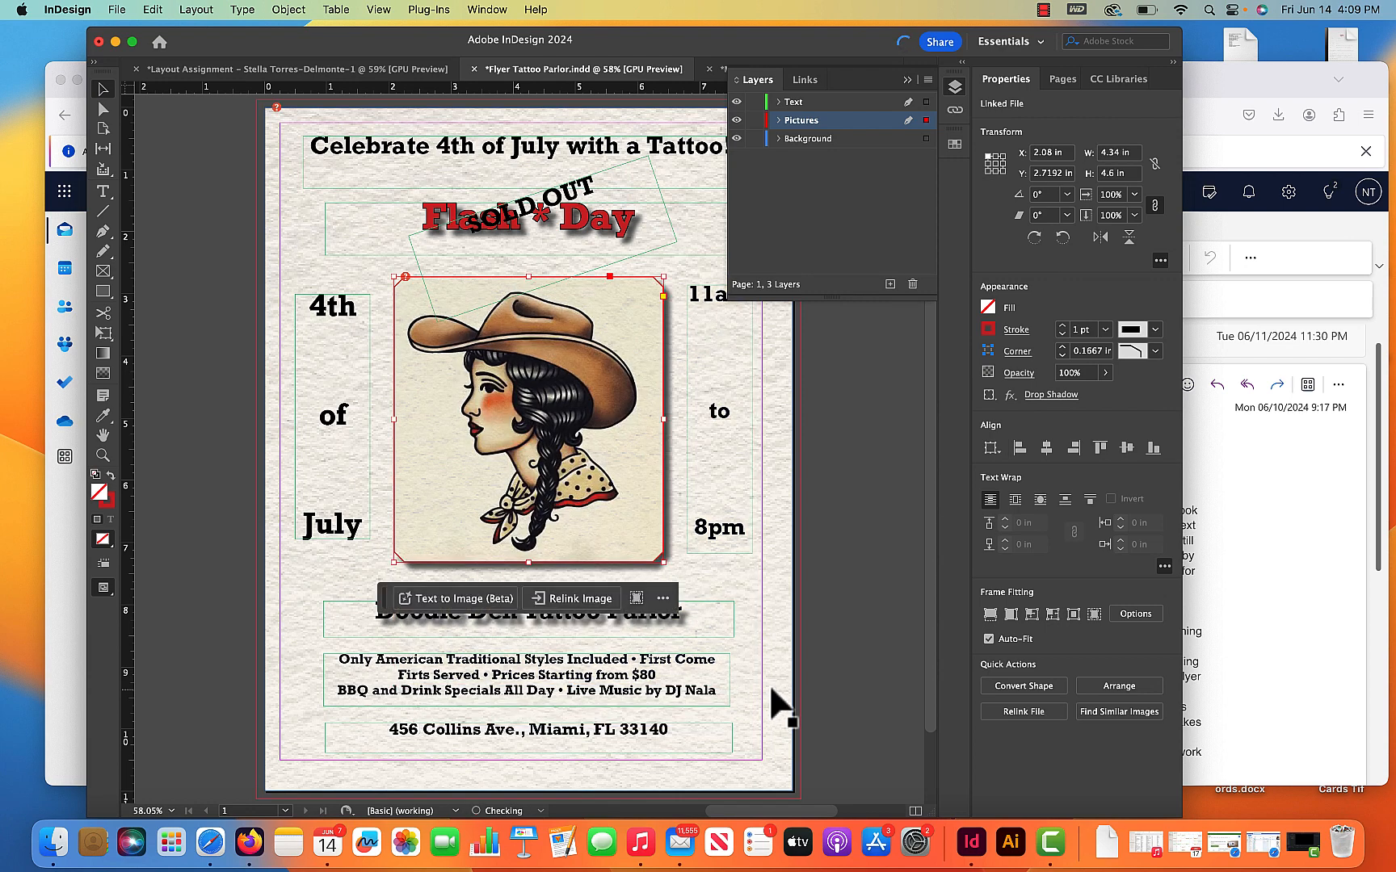
Step: Disable Auto-Fit, try enlarging only the picture frame to about 5.47 by 6.26 in and scaling frame and image to about 5.83 by 6.18 in, undoing both
left_click(990, 640)
left_click_drag(664, 563, 732, 665)
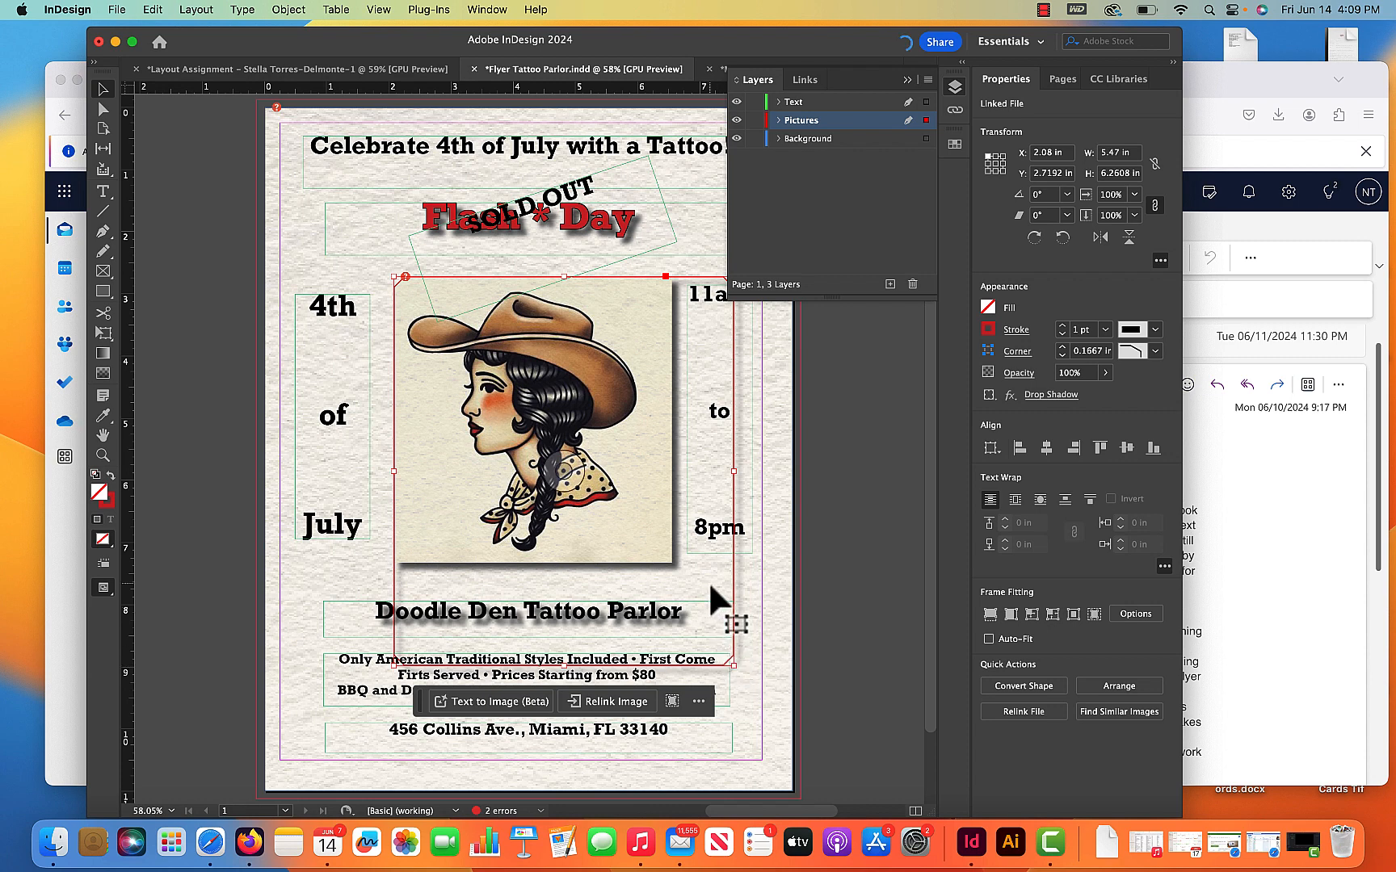
key("super+z")
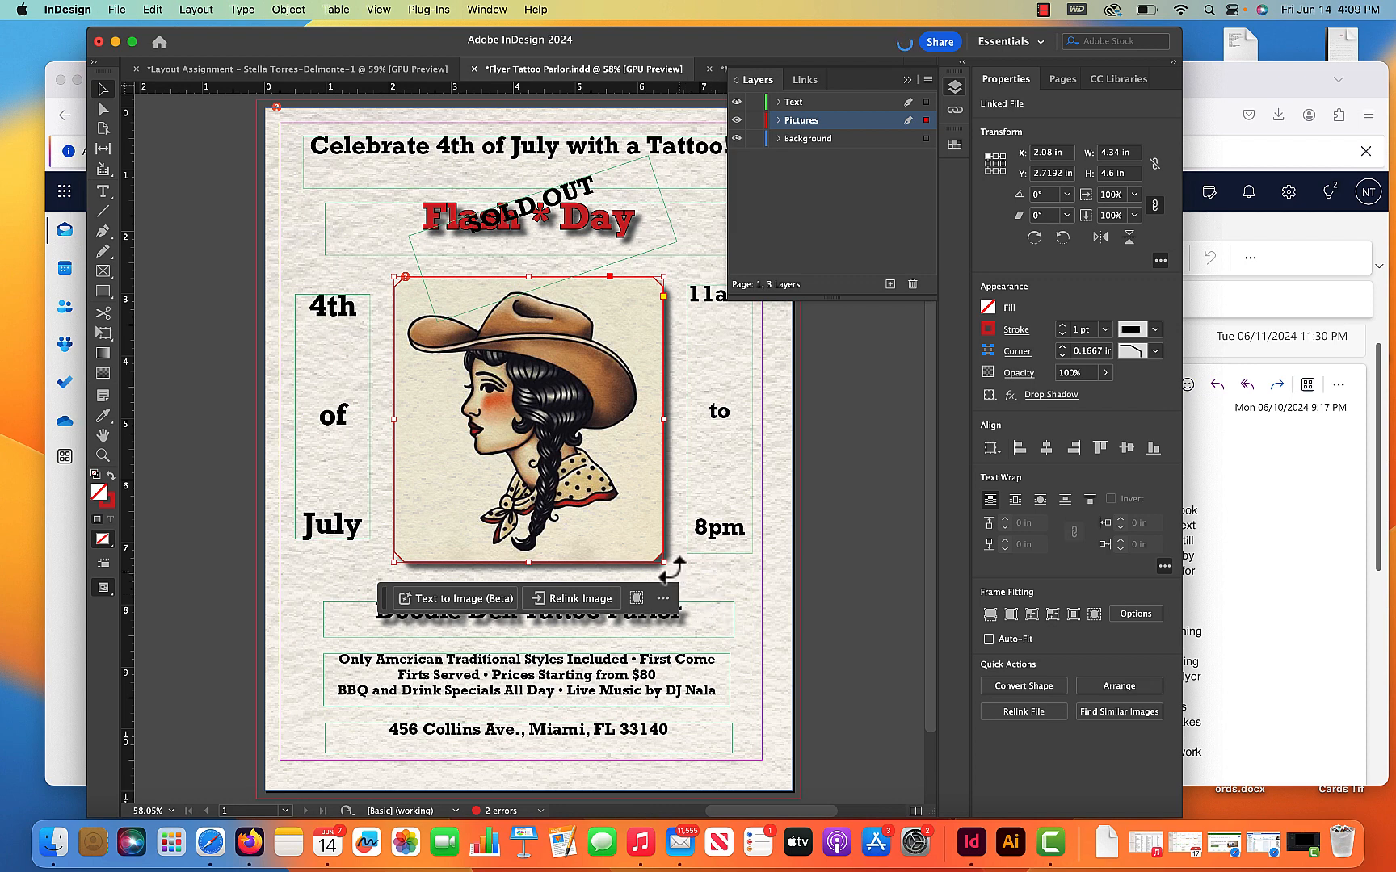
left_click_drag(664, 563, 730, 657)
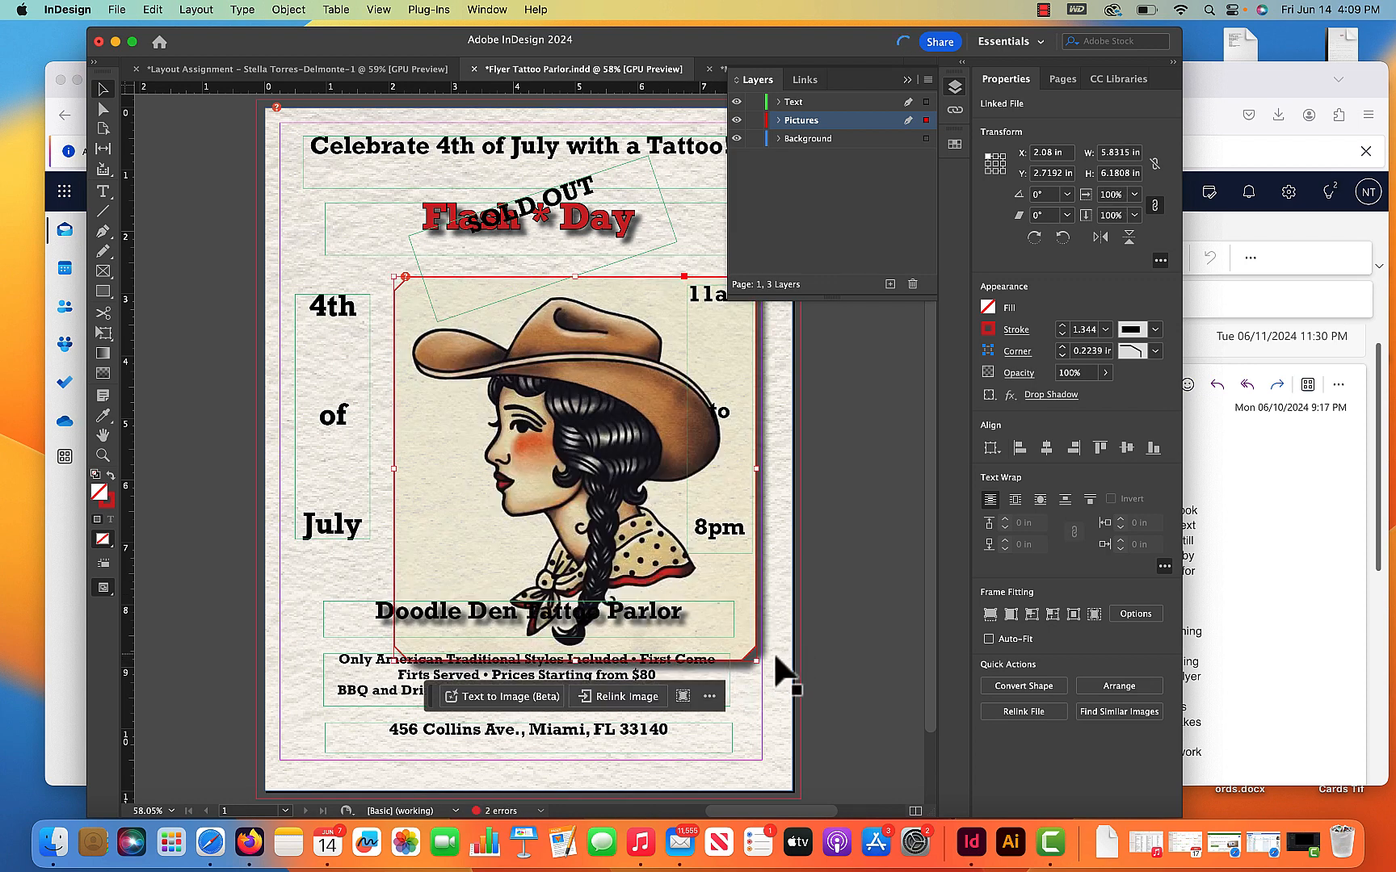
key("super+z")
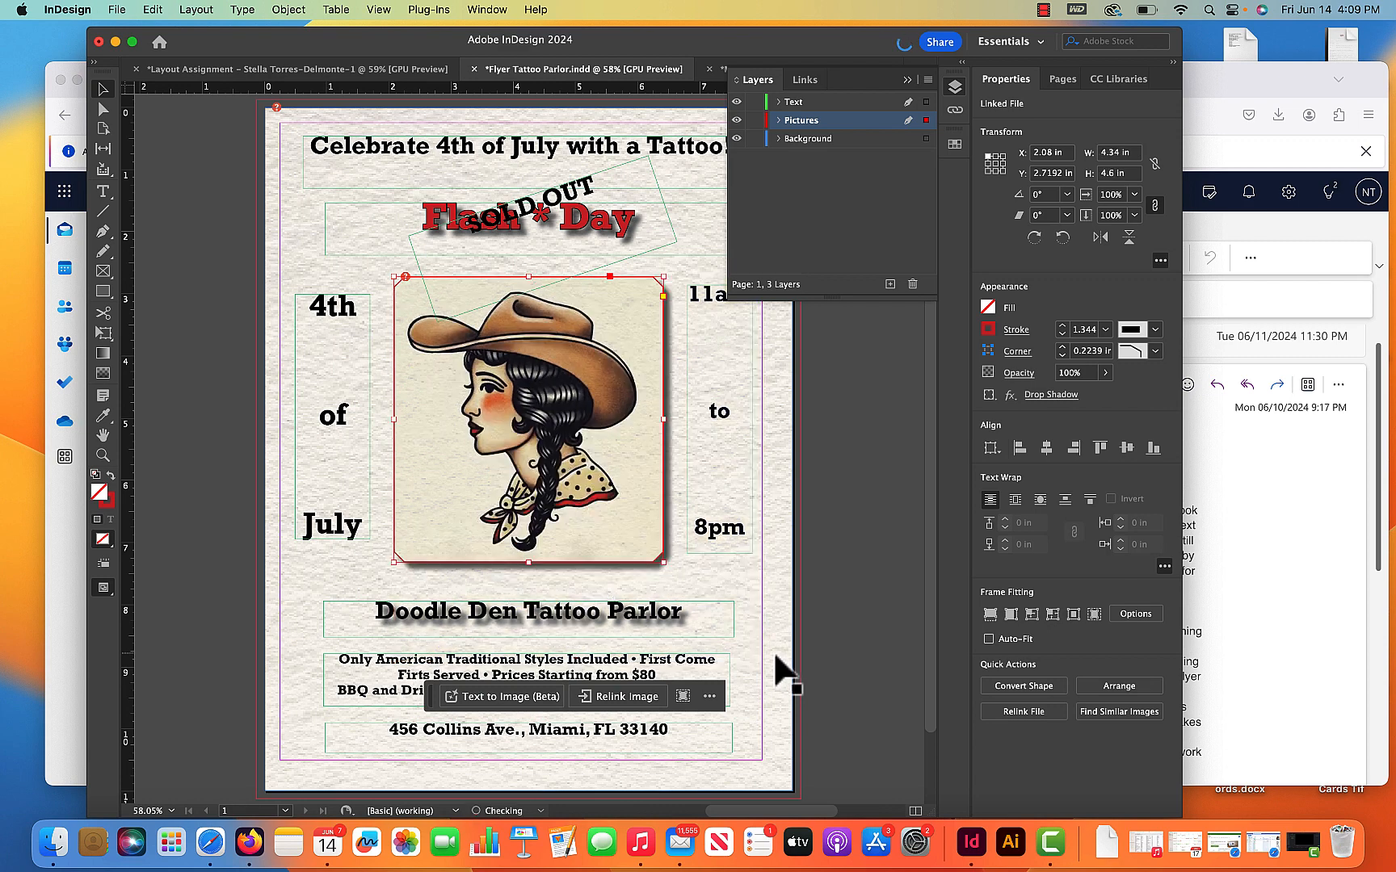
Step: Turn on Auto-Fit for the cowgirl picture and enlarge its frame to about 5.64 by 6.49 in
left_click(989, 639)
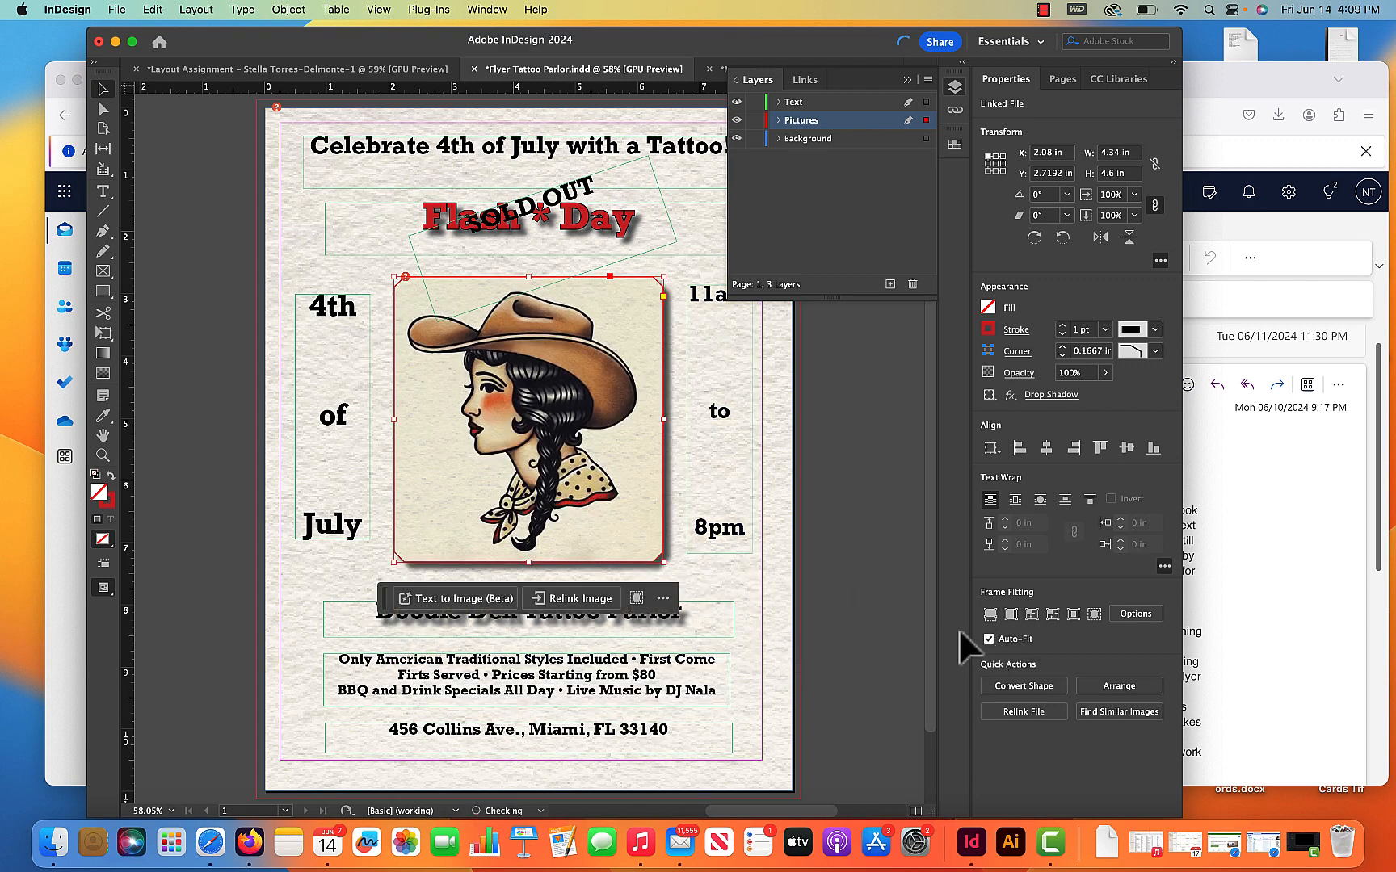
left_click_drag(661, 559, 779, 686)
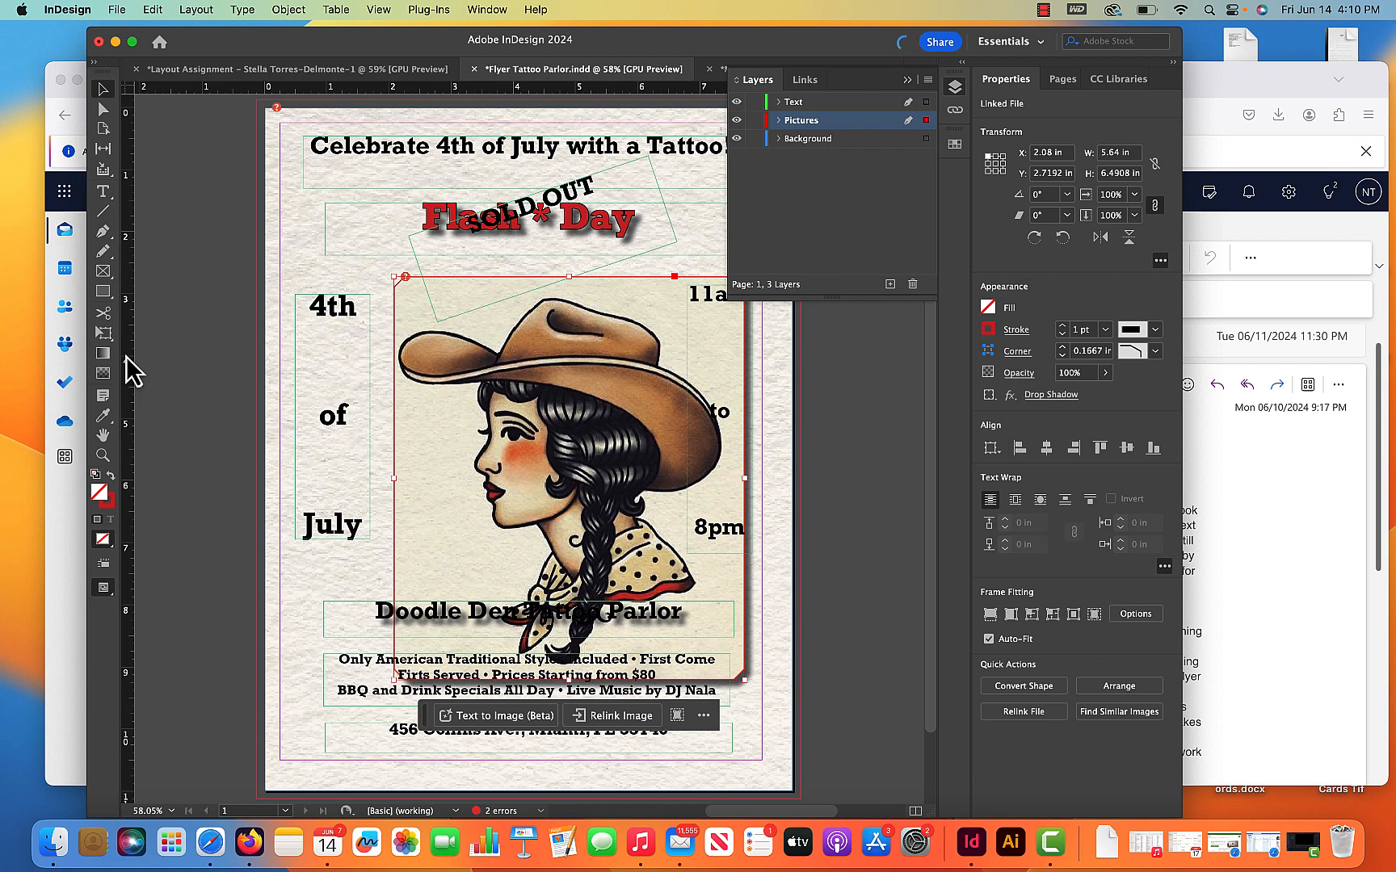
Step: Examine the page size, margin and bleed settings in Document Setup, and close it without changes
left_click(153, 9)
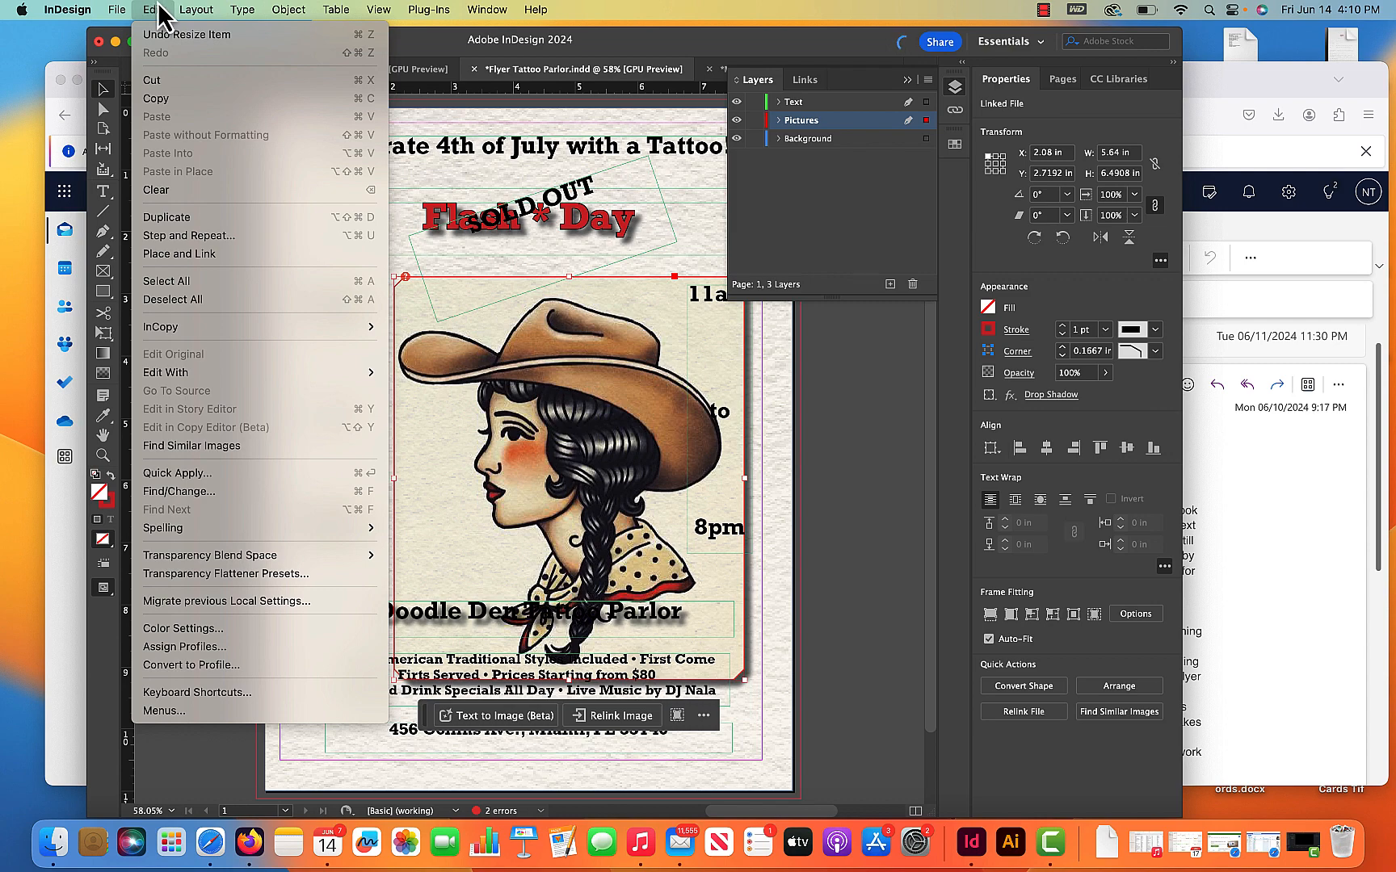
mouse_move(206, 20)
mouse_move(111, 14)
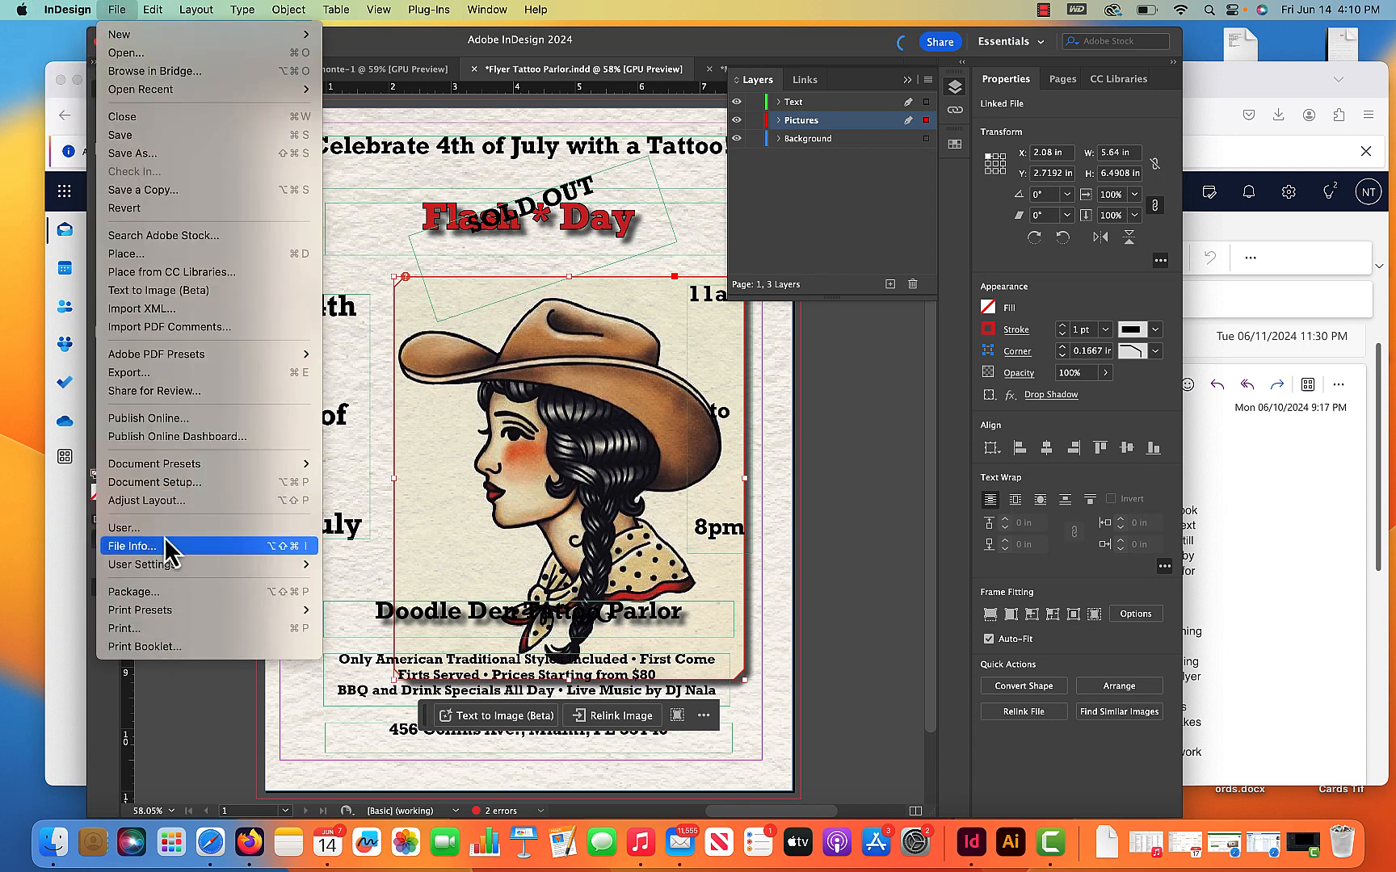
left_click(172, 483)
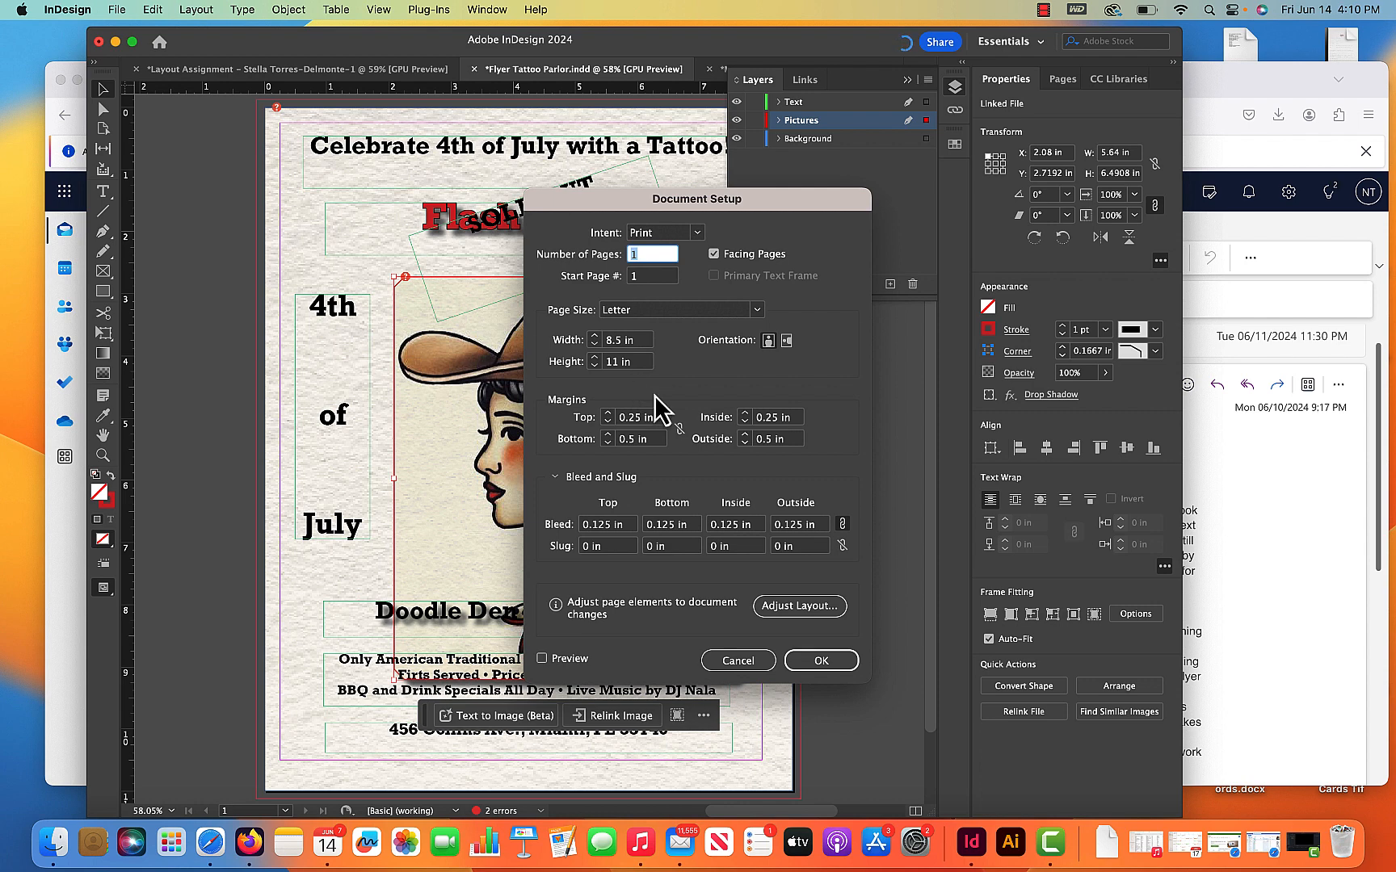
left_click(759, 664)
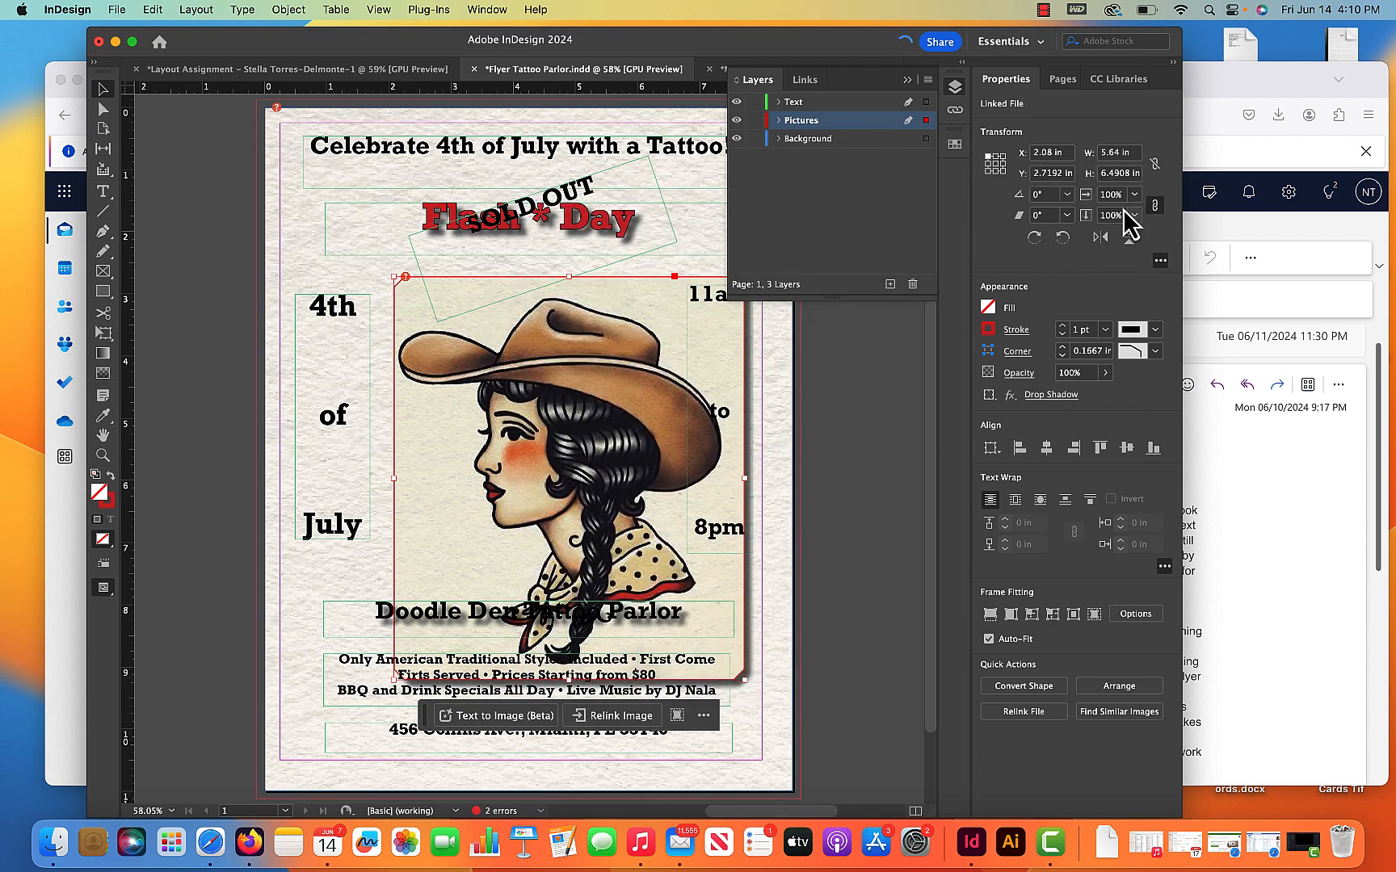
Step: With nothing selected, try setting the page width to 11 in, and undo the change
left_click(331, 126)
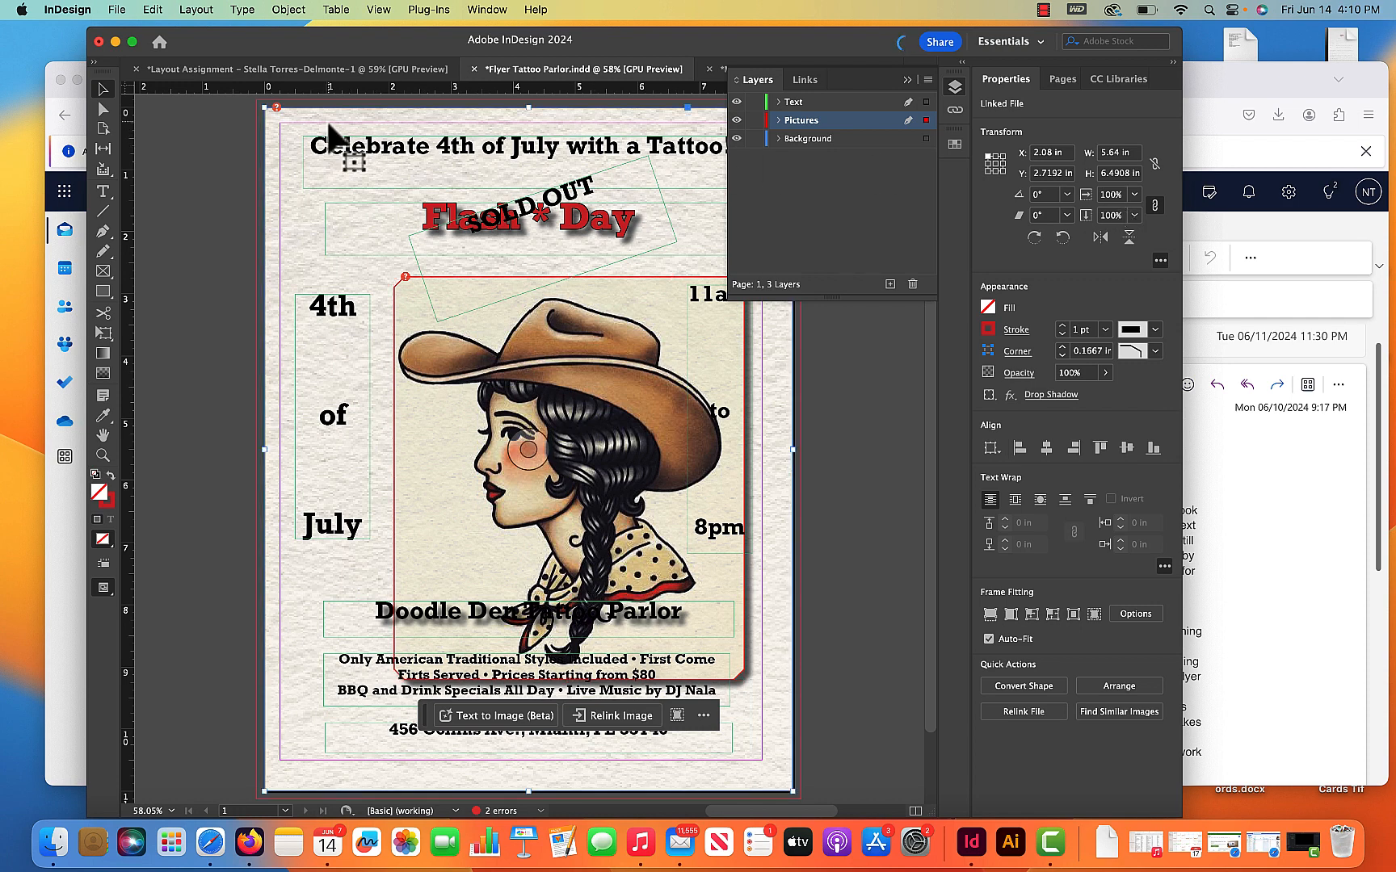
left_click(217, 107)
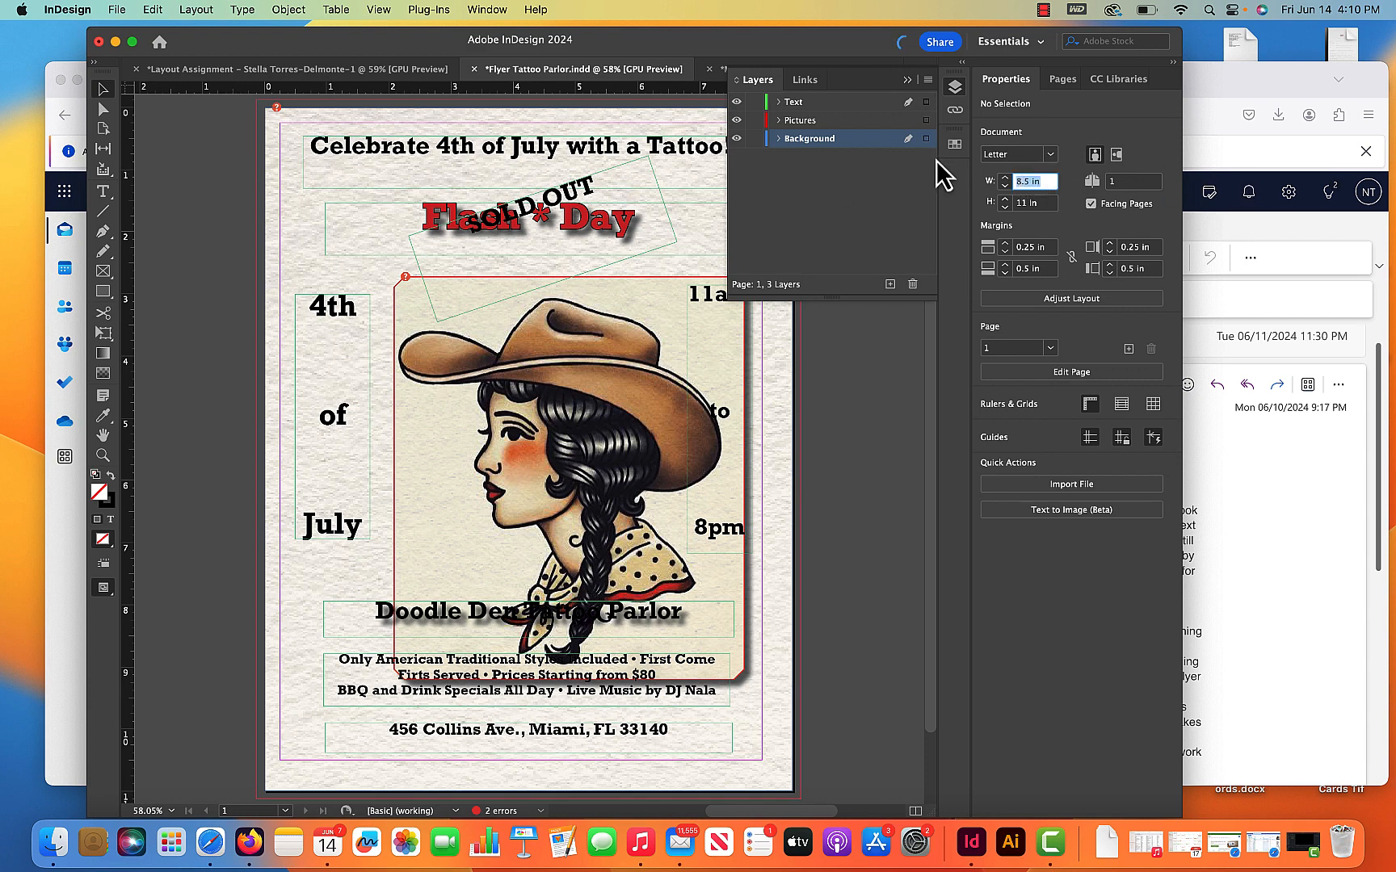
type("11")
key("Return")
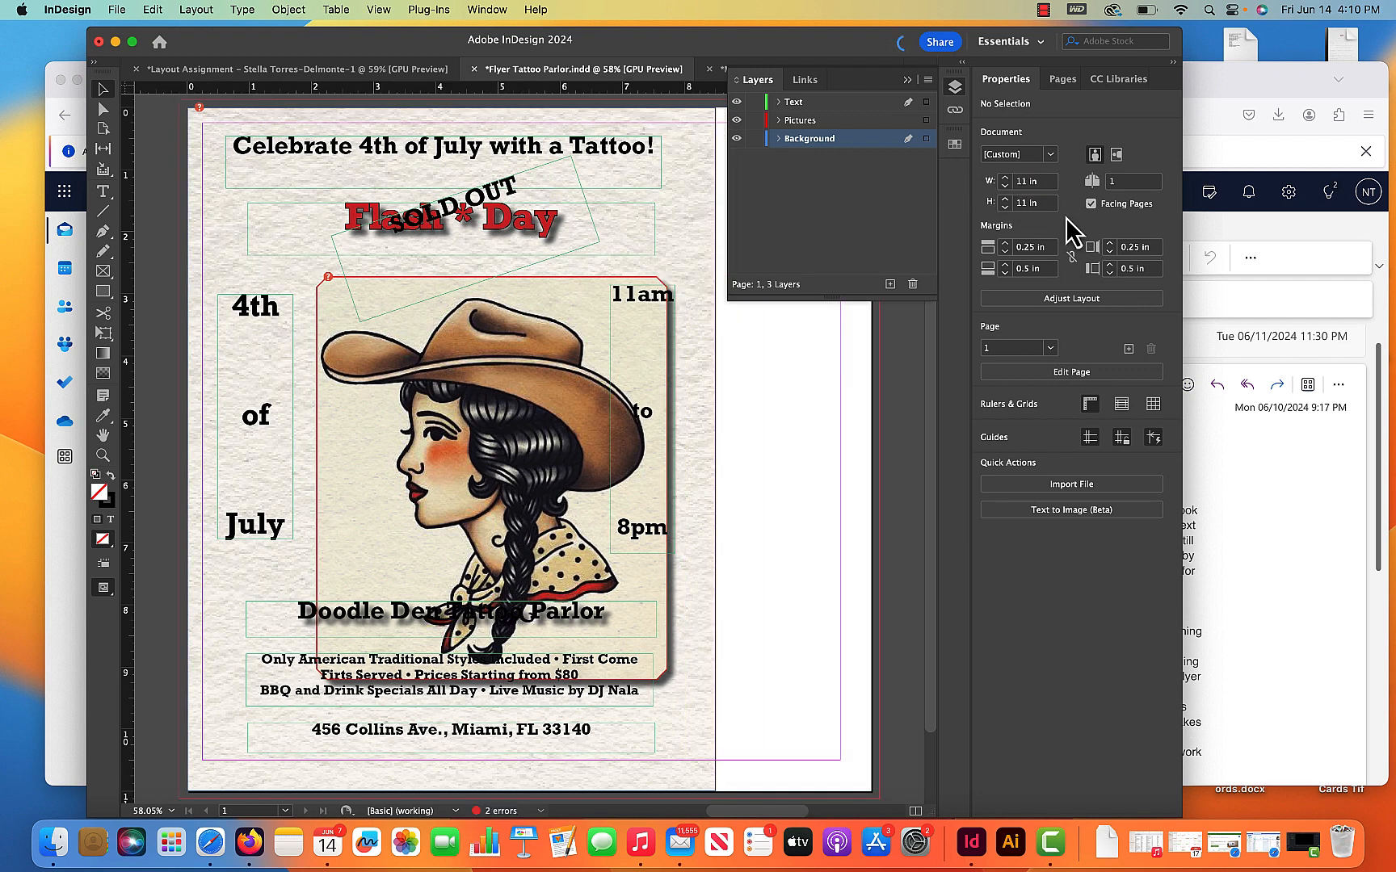
key("super+z")
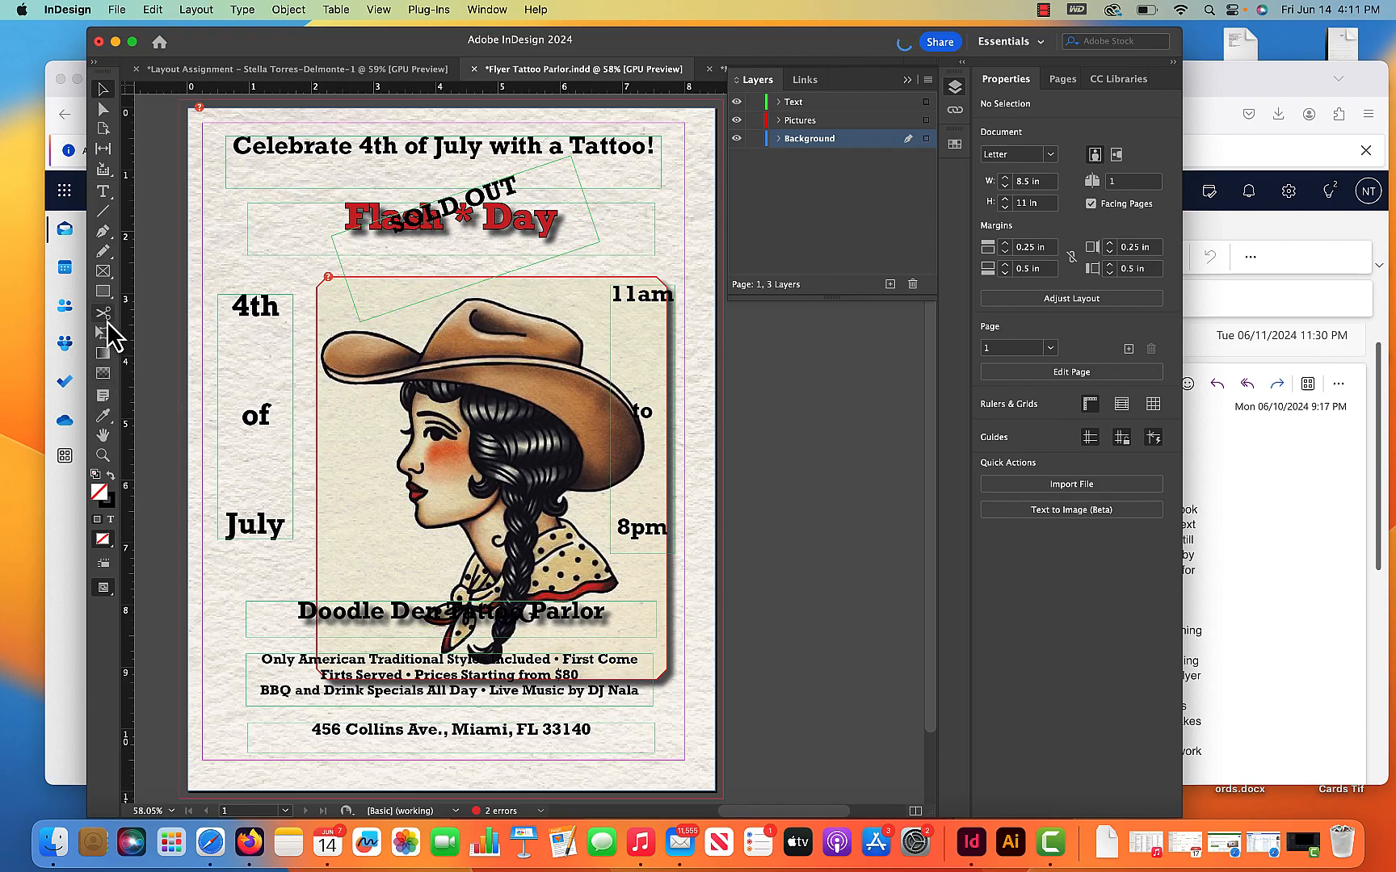
right_click(113, 426)
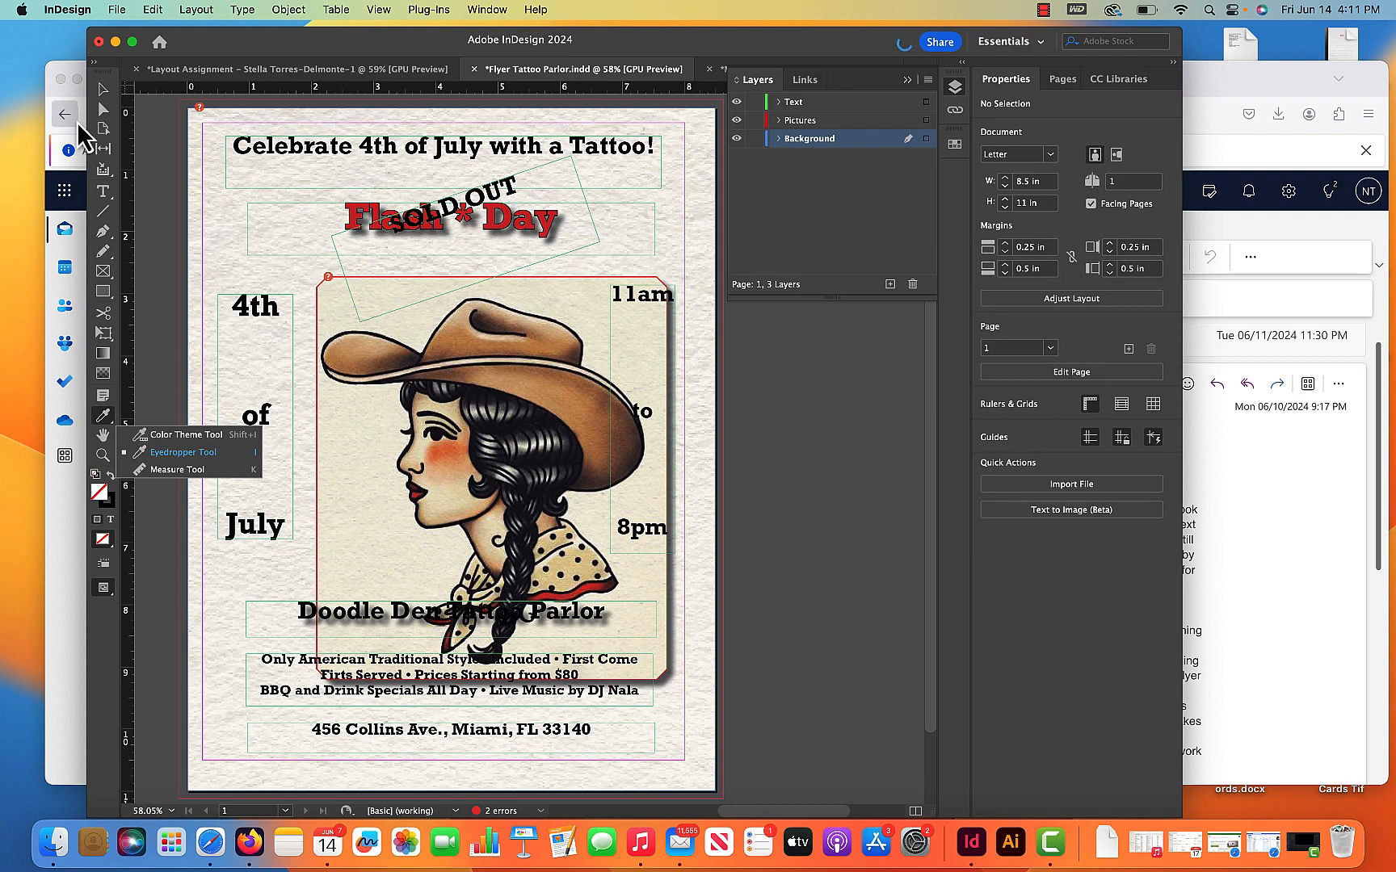
left_click(102, 89)
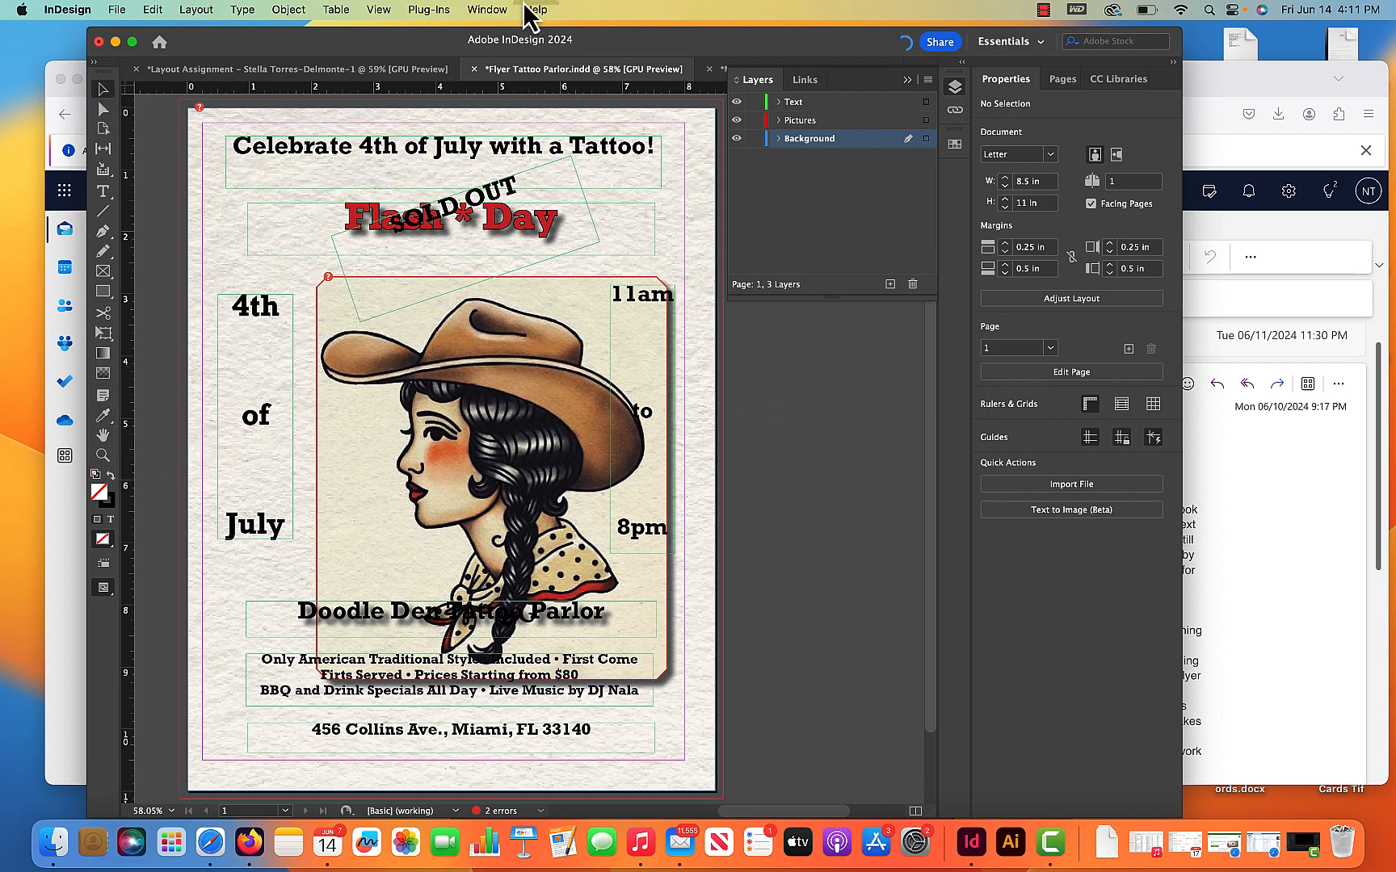
Step: Show the Swatches and recolor the SOLD OUT text with the cyan swatch C=100 M=0 Y=0 K=0
left_click(487, 10)
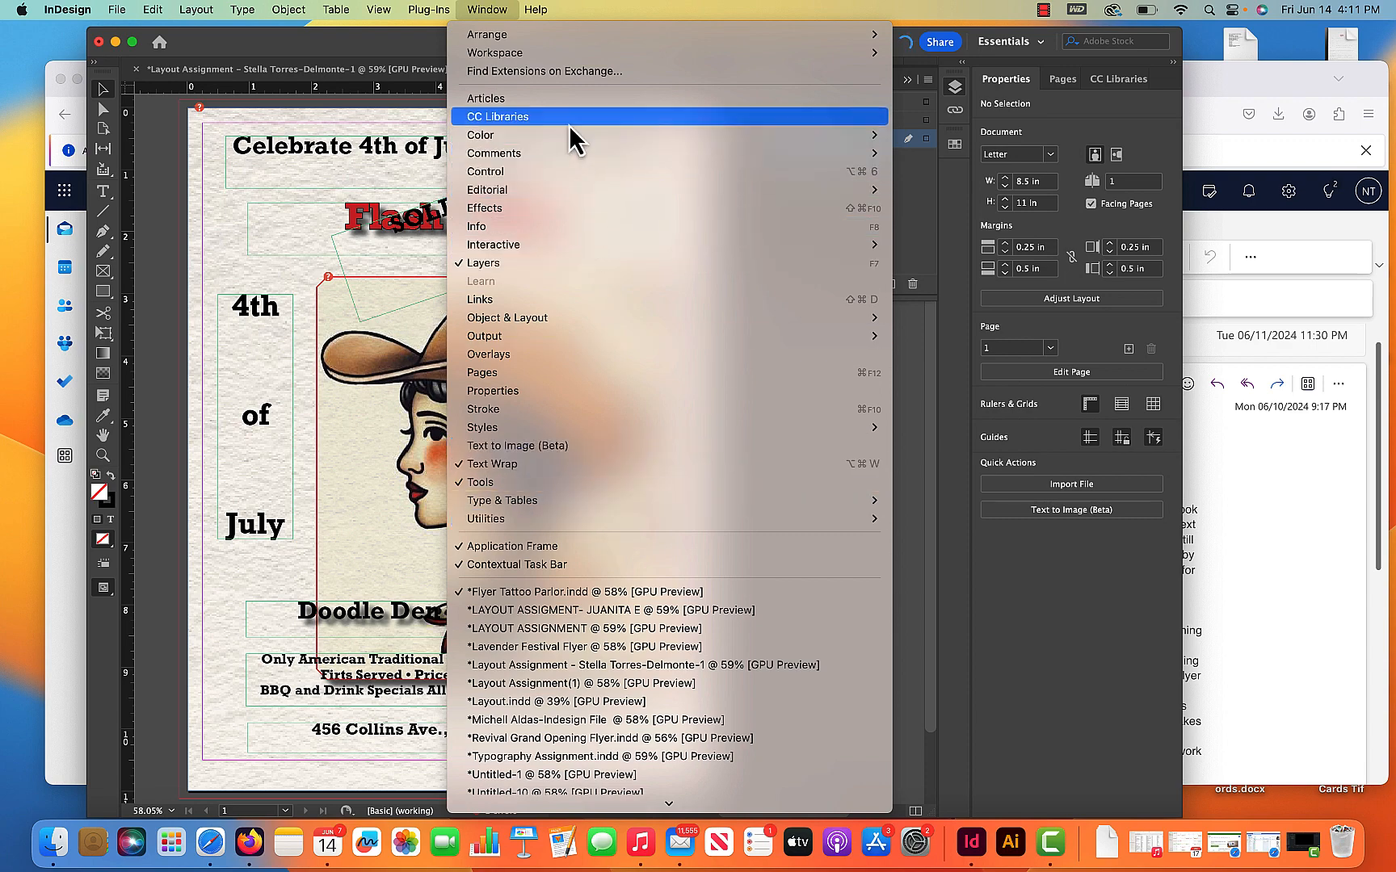
mouse_move(569, 135)
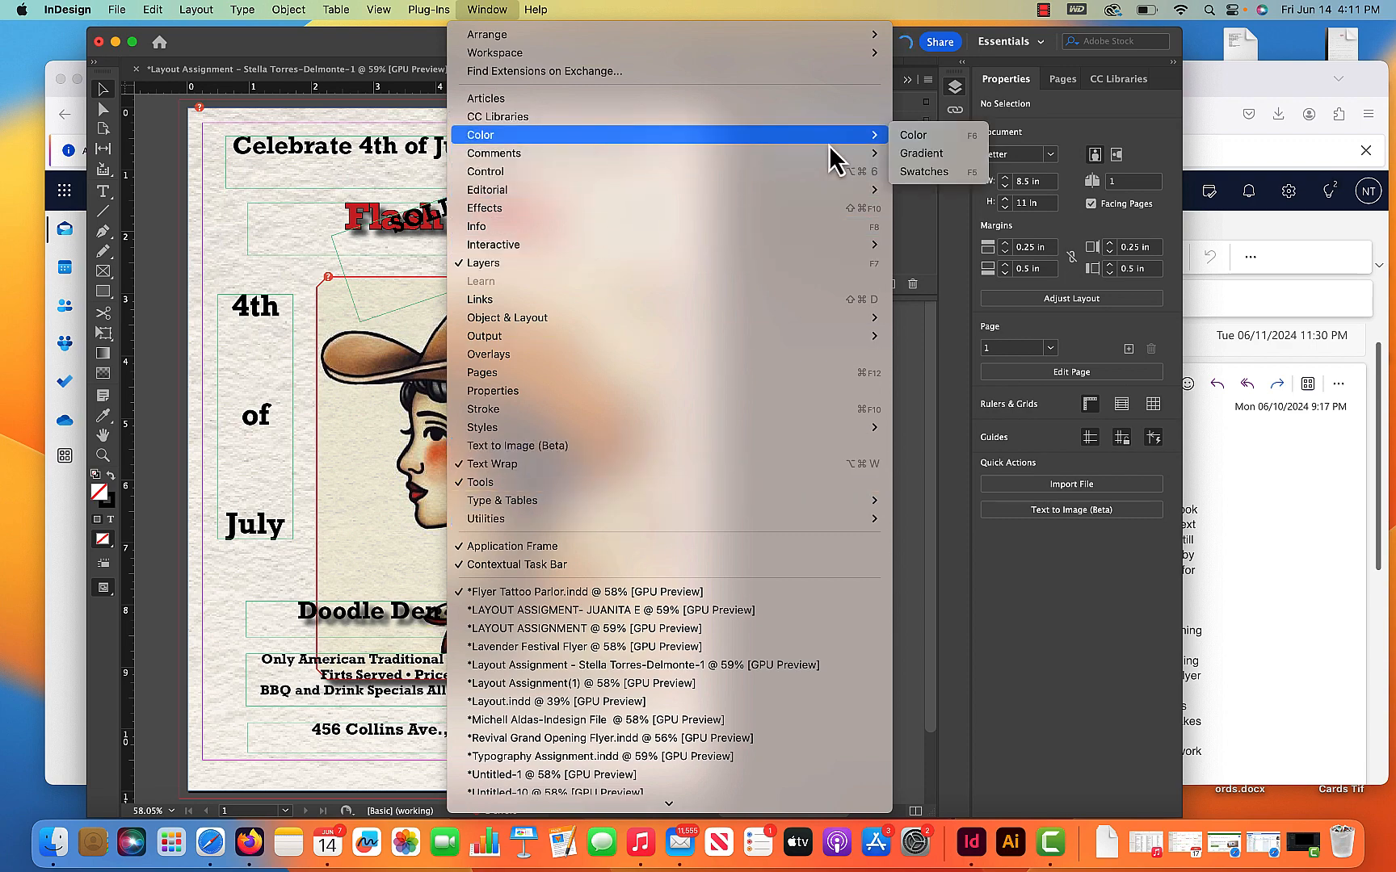
left_click(922, 172)
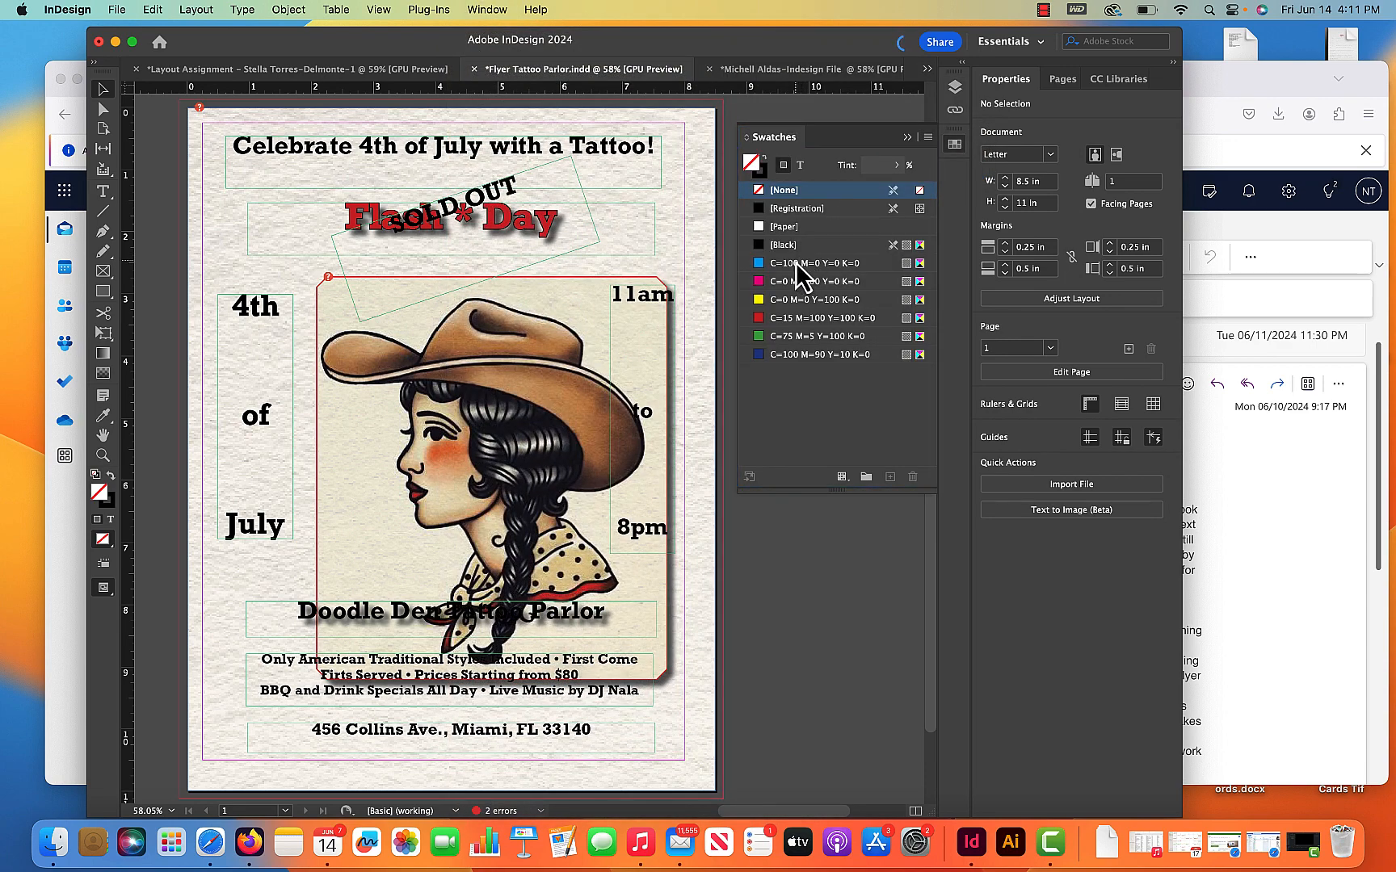
left_click(533, 194)
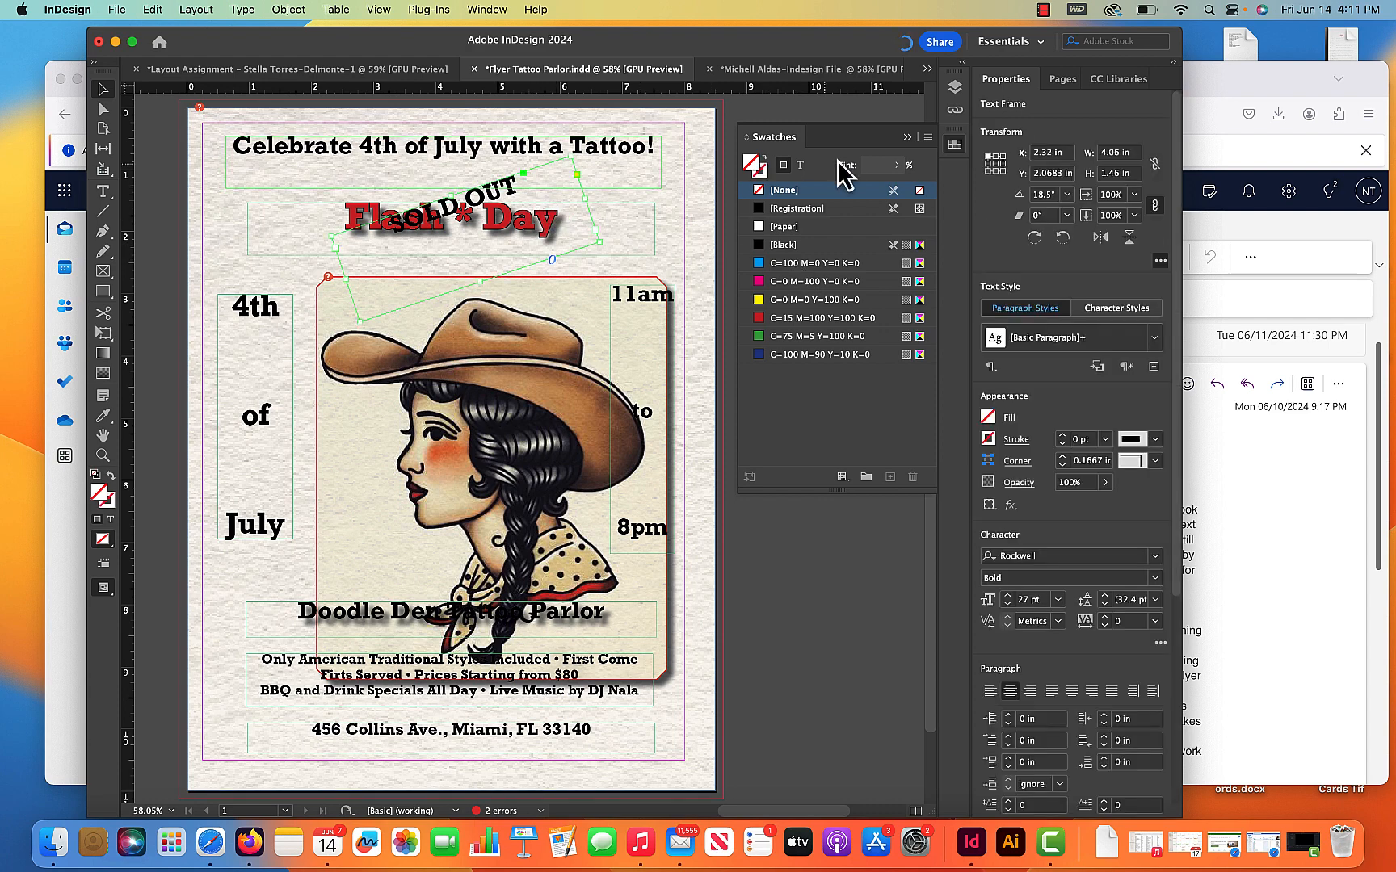
left_click(801, 166)
triple_click(521, 186)
left_click(810, 283)
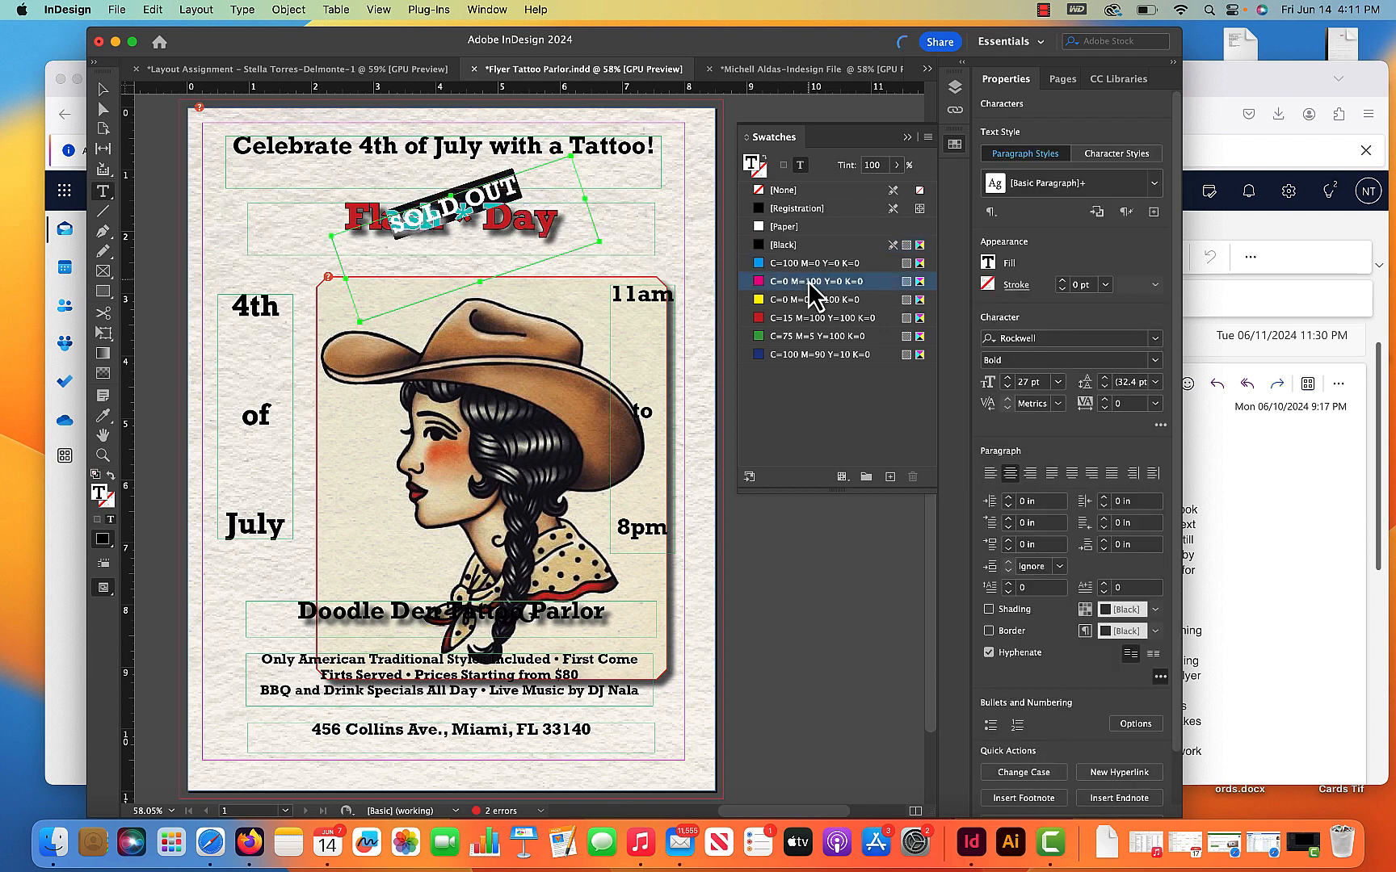
left_click(807, 267)
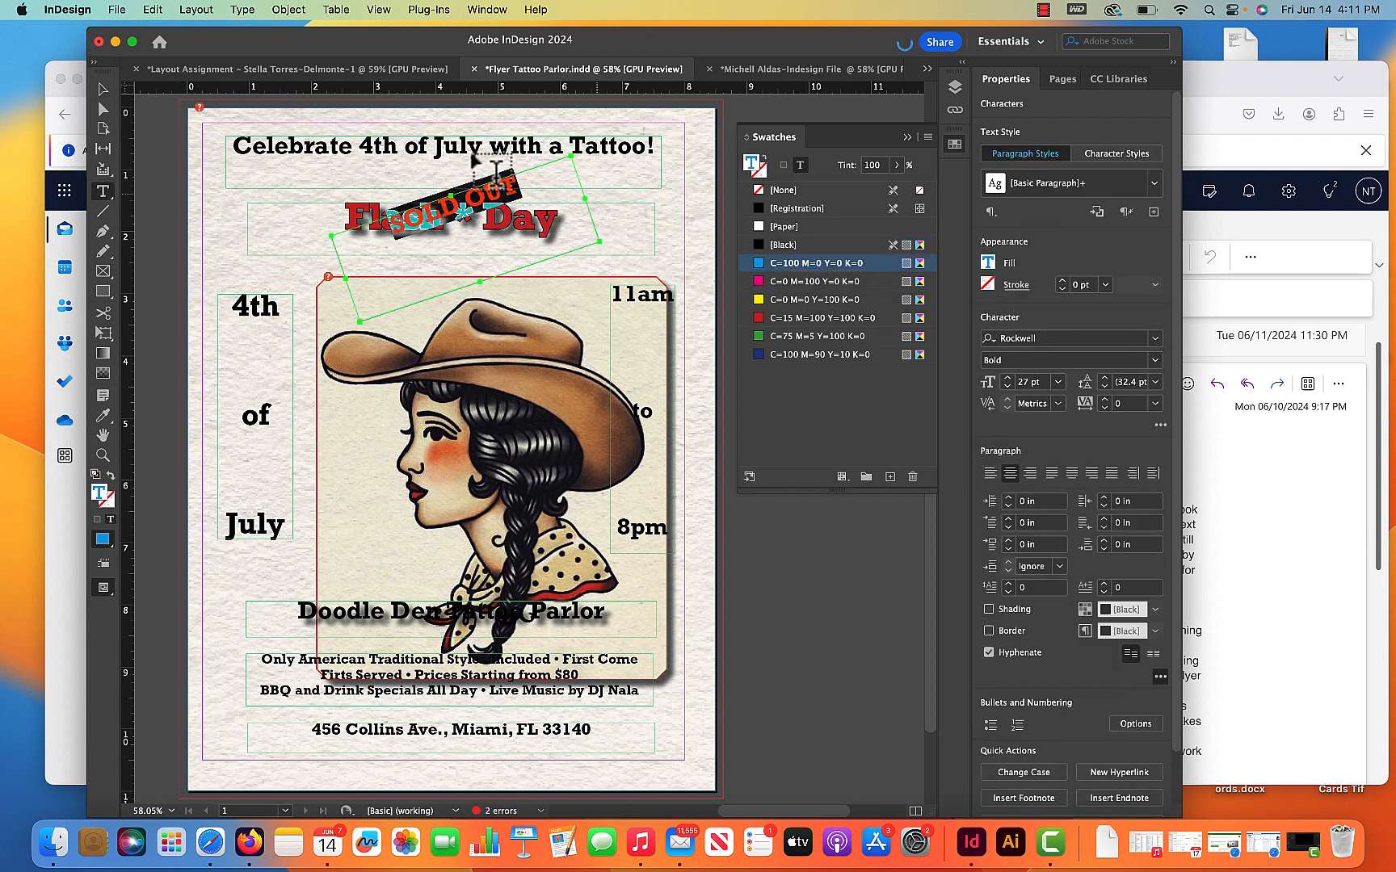
Step: Fill the Flash * Day text frame's background with the yellow swatch C=0 M=0 Y=100 K=0
left_click(105, 89)
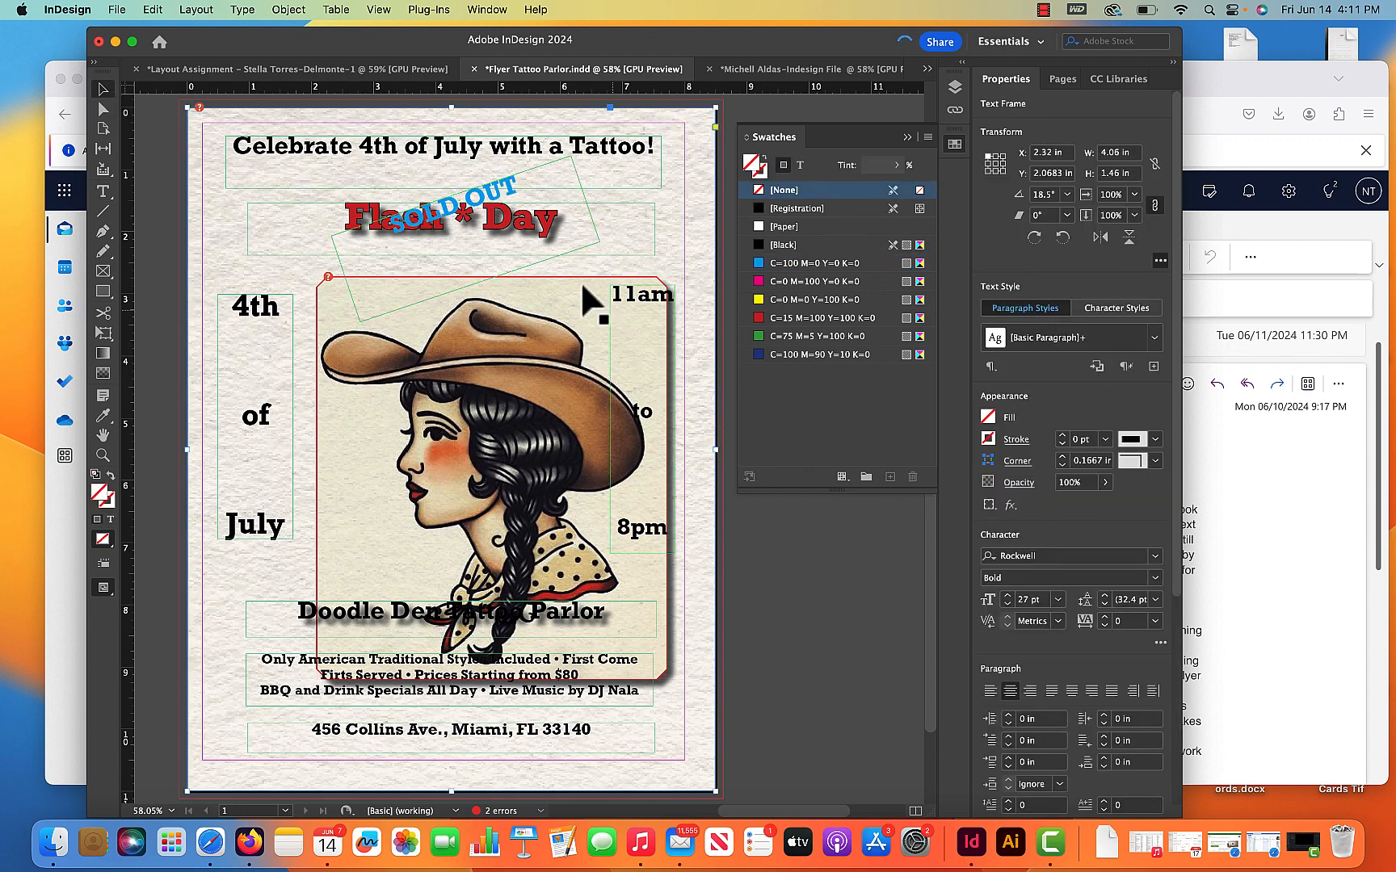
left_click(614, 234)
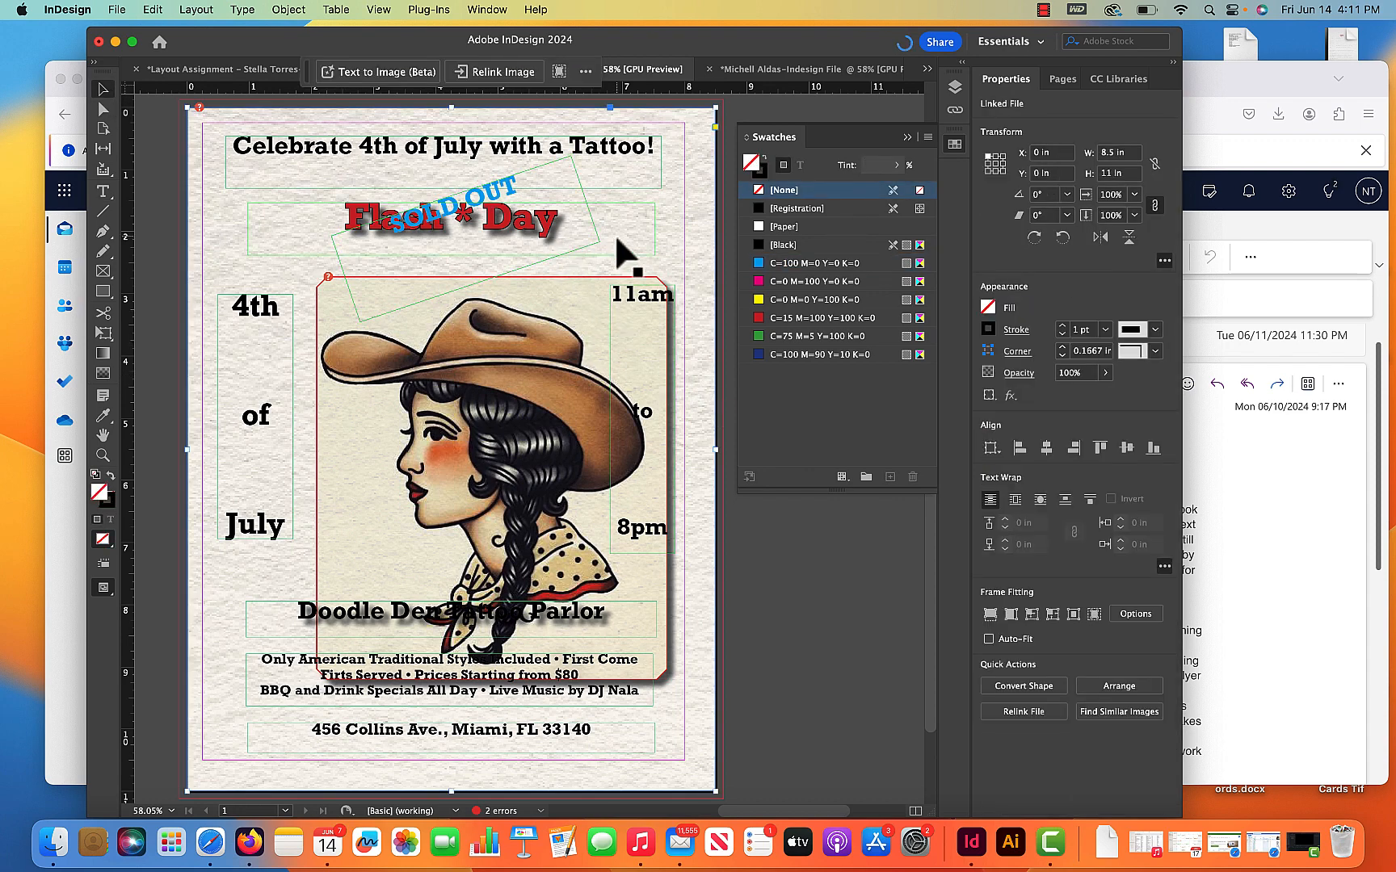
left_click(808, 300)
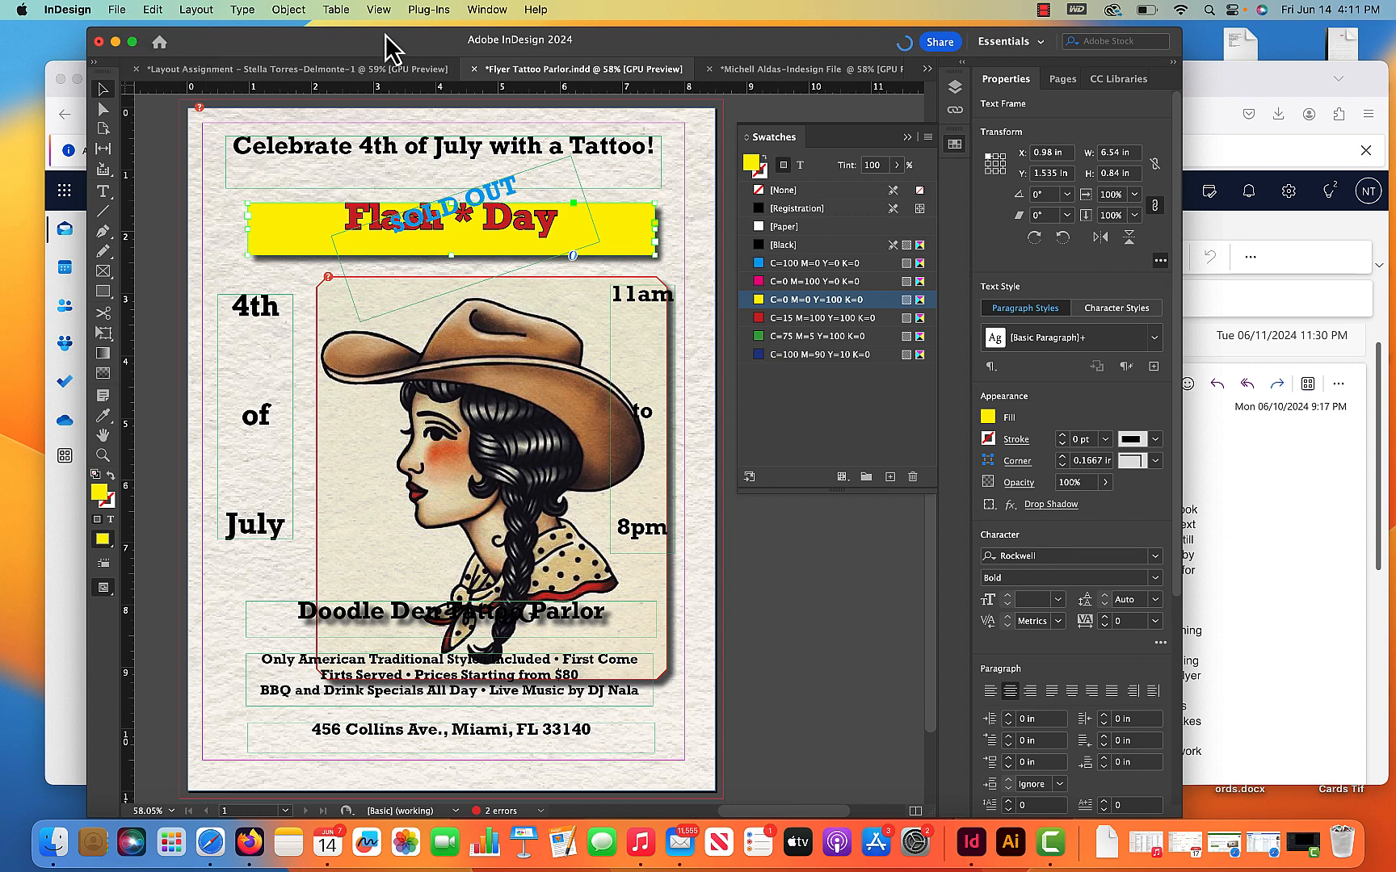
left_click(1077, 11)
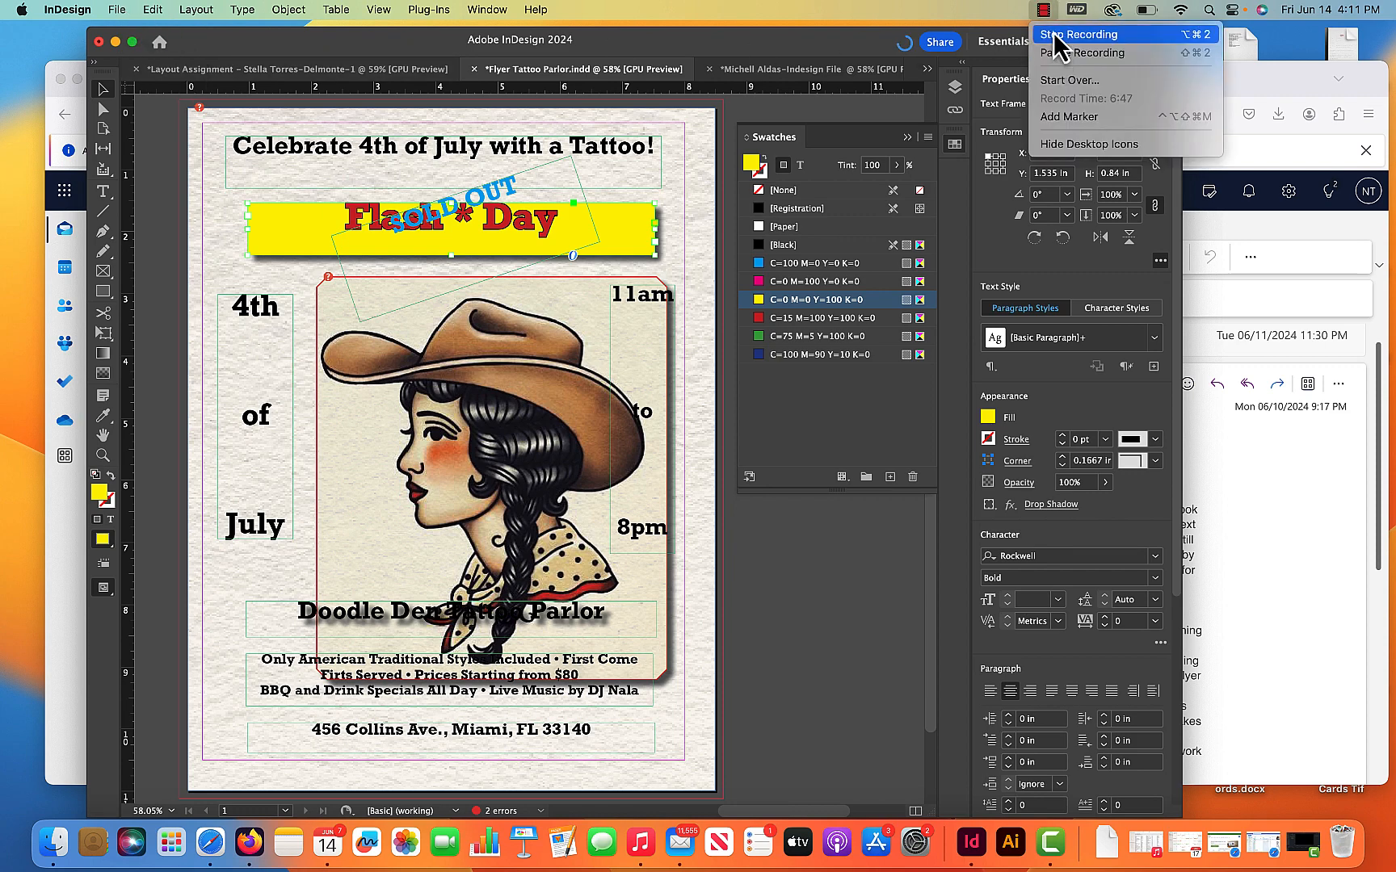